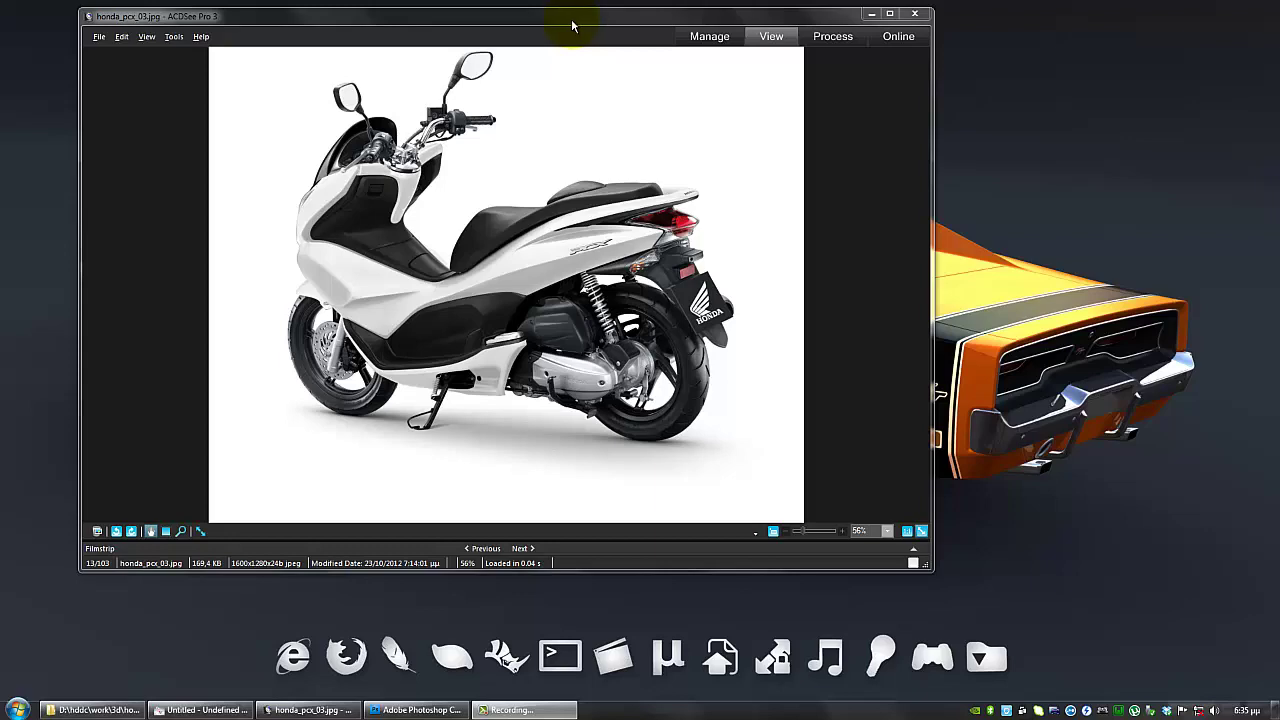
Step: Browse between the honda_pcx_03/04 photos in ACDSee's viewer, enlarging and repositioning the viewer window
left_click_drag(559, 24, 598, 43)
scroll(609, 316, "up", 1)
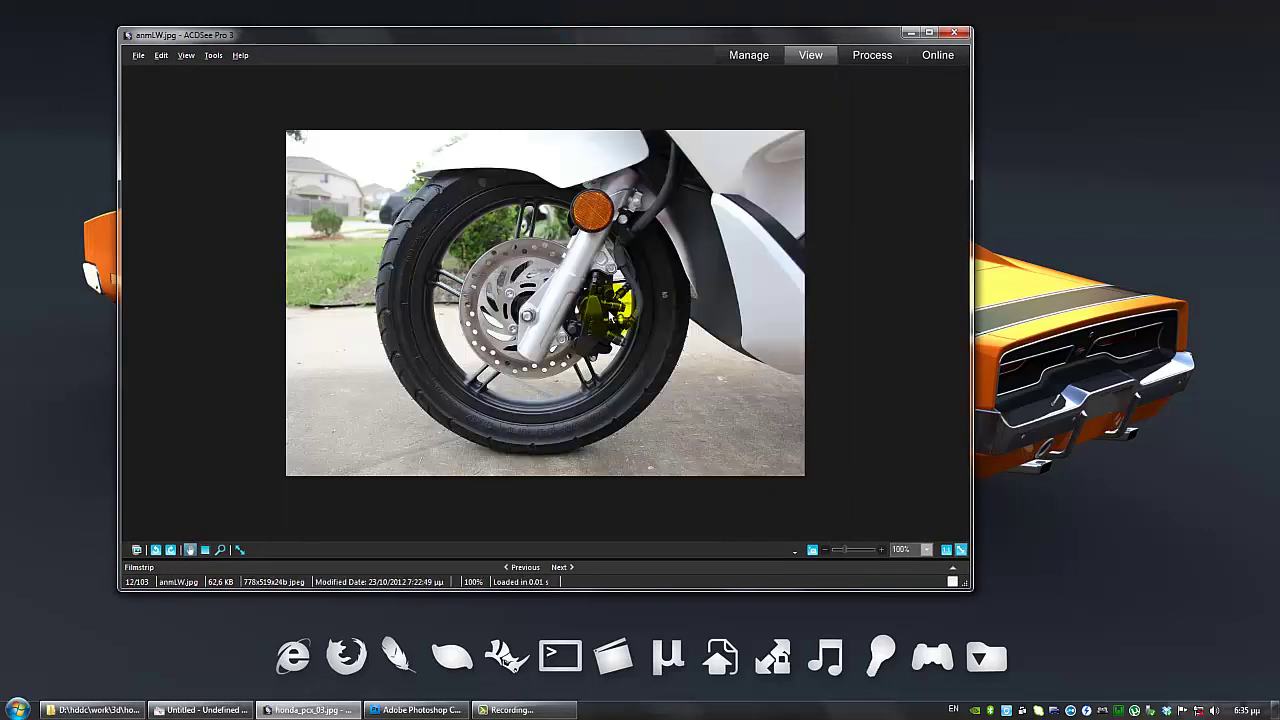
scroll(609, 316, "down", 2)
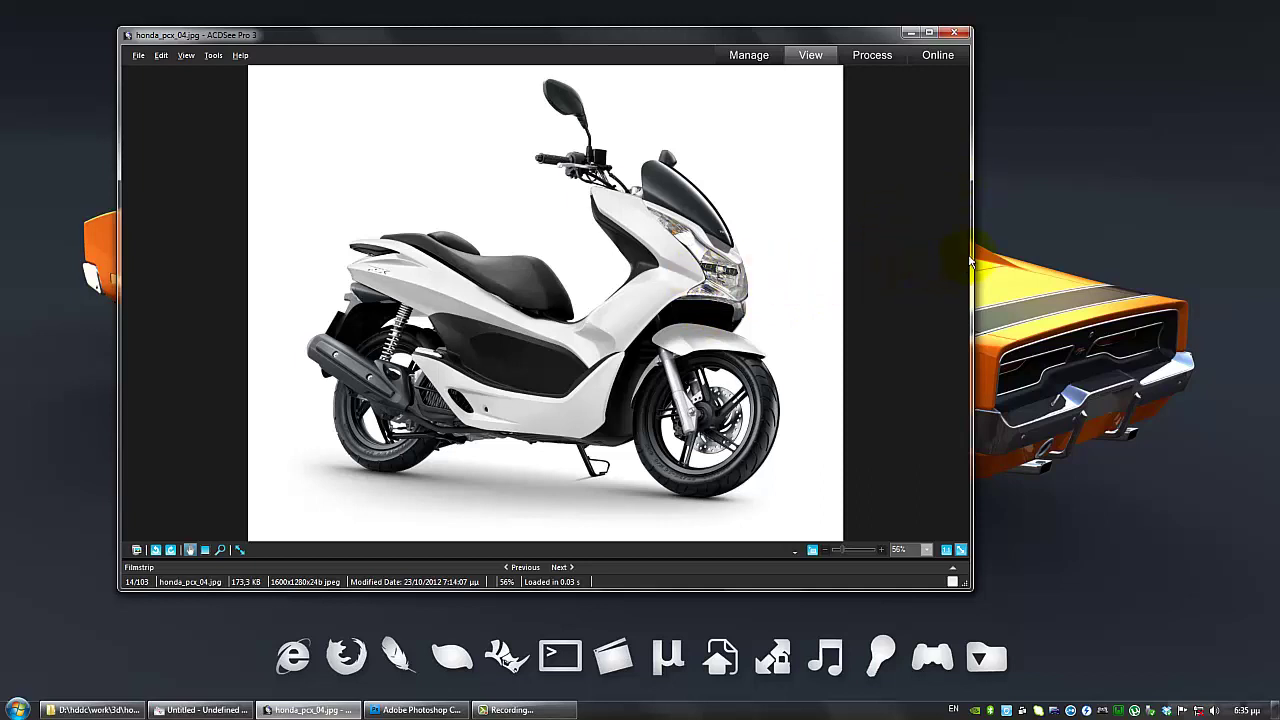
scroll(746, 300, "up", 1)
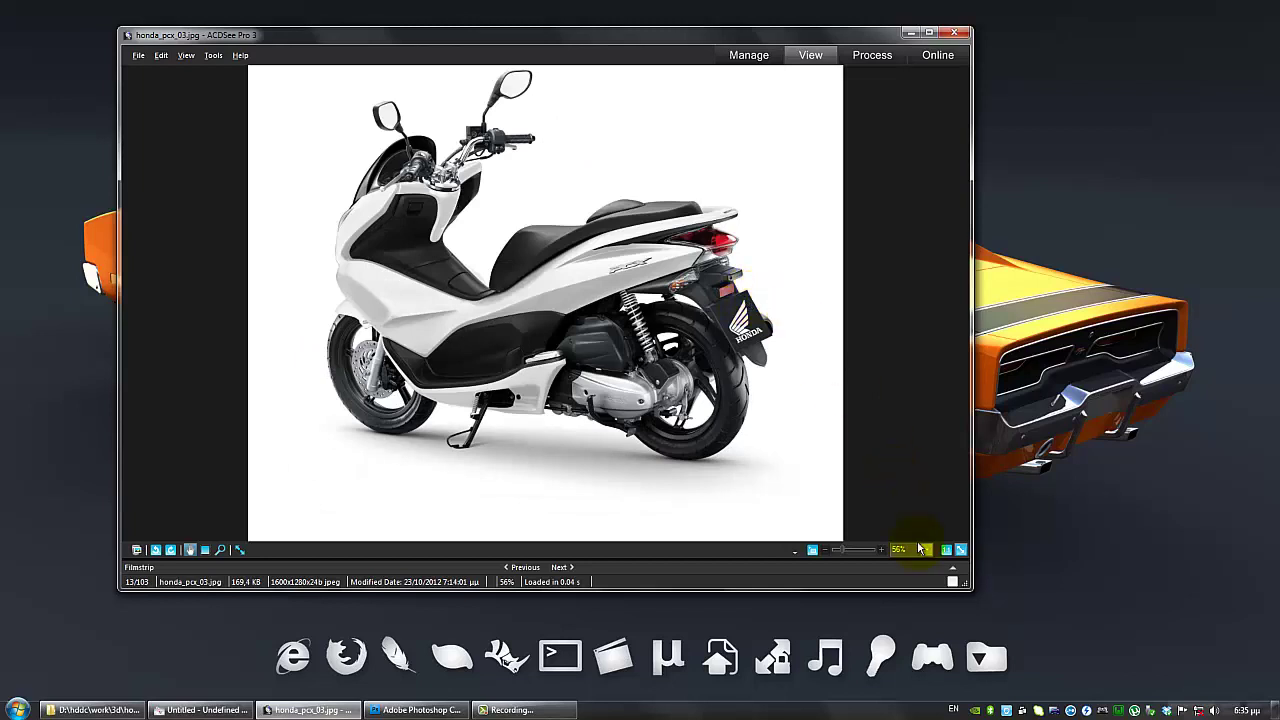
left_click_drag(969, 588, 1150, 625)
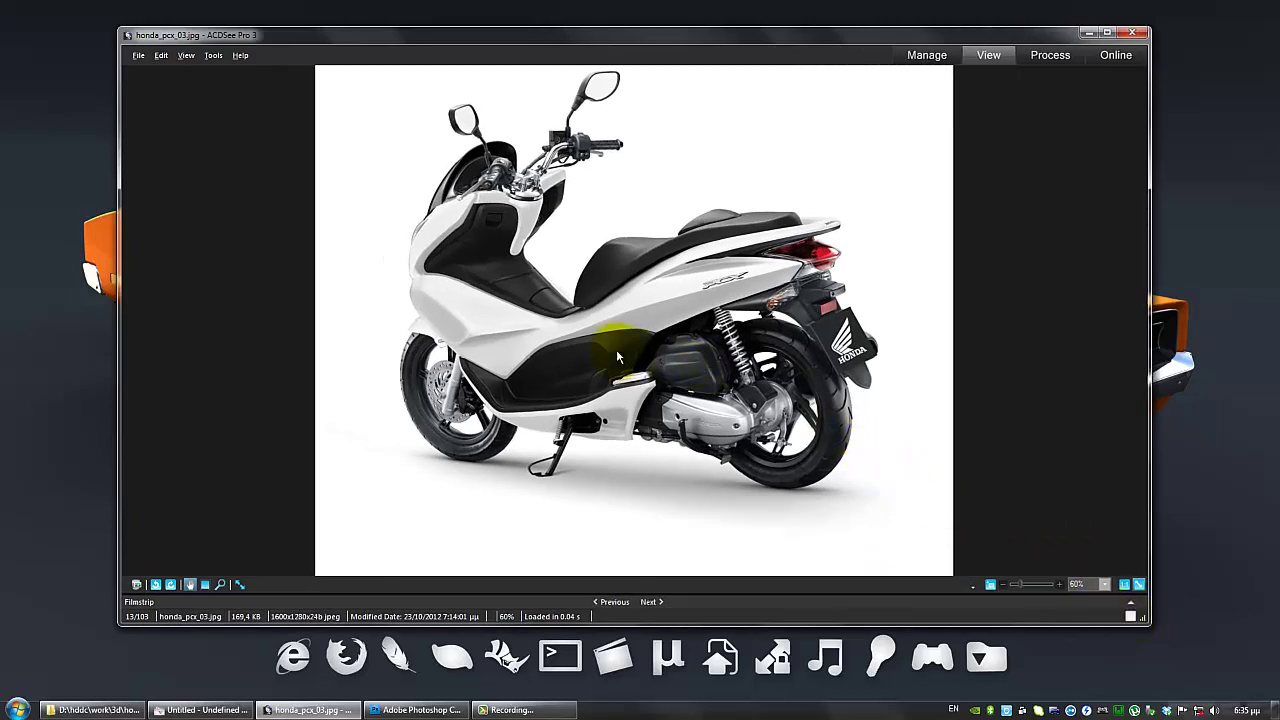
scroll(617, 357, "up", 1)
scroll(617, 357, "down", 1)
scroll(617, 357, "down", 1)
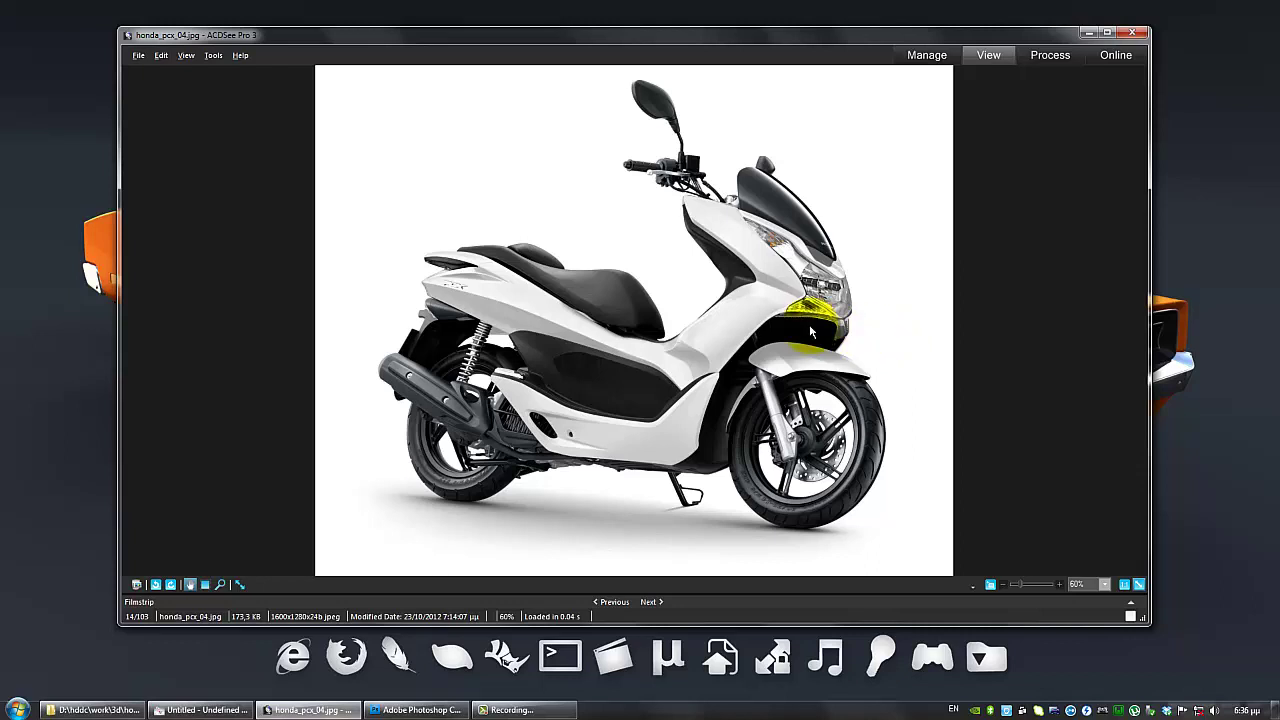
left_click_drag(760, 46, 707, 46)
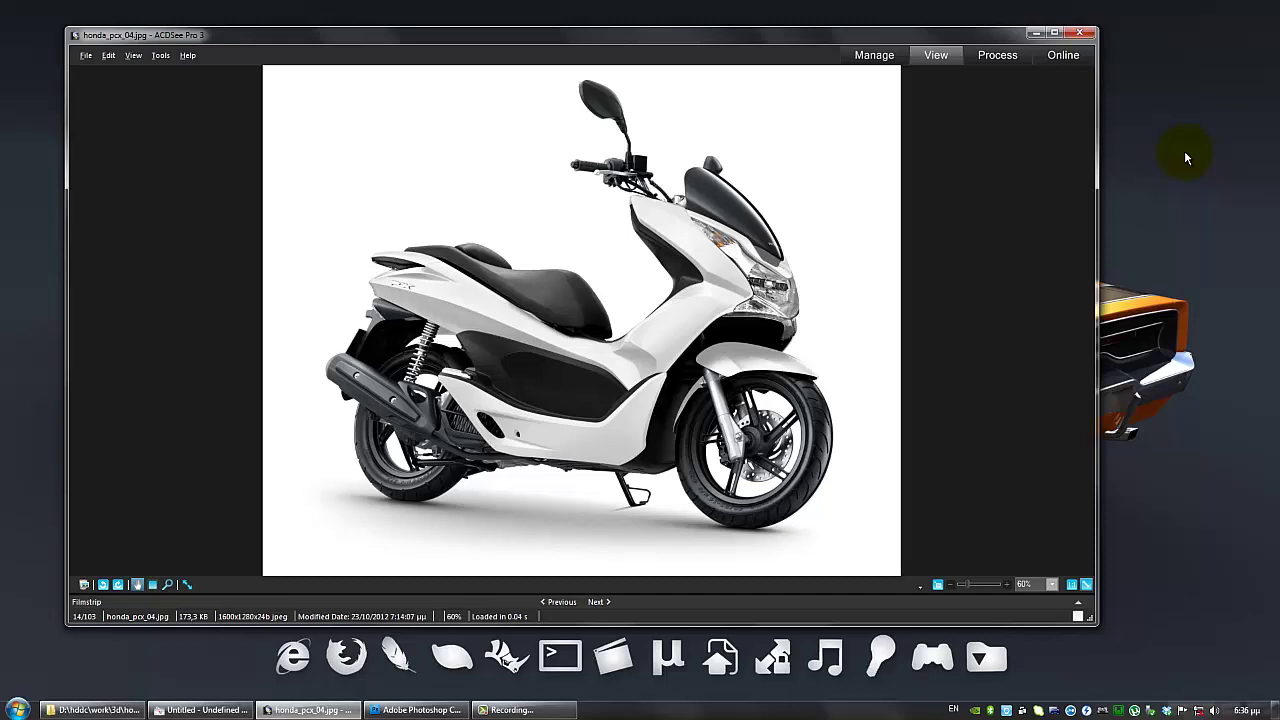
double_click(670, 240)
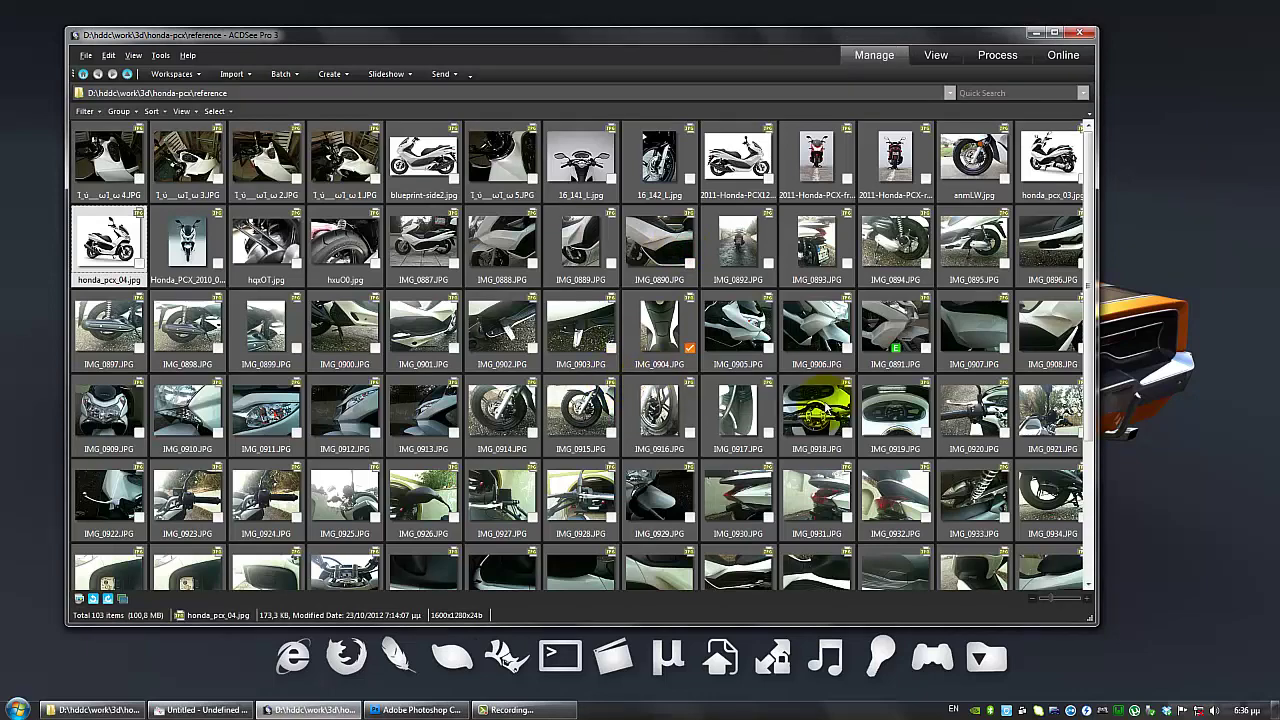
scroll(920, 425, "down", 3)
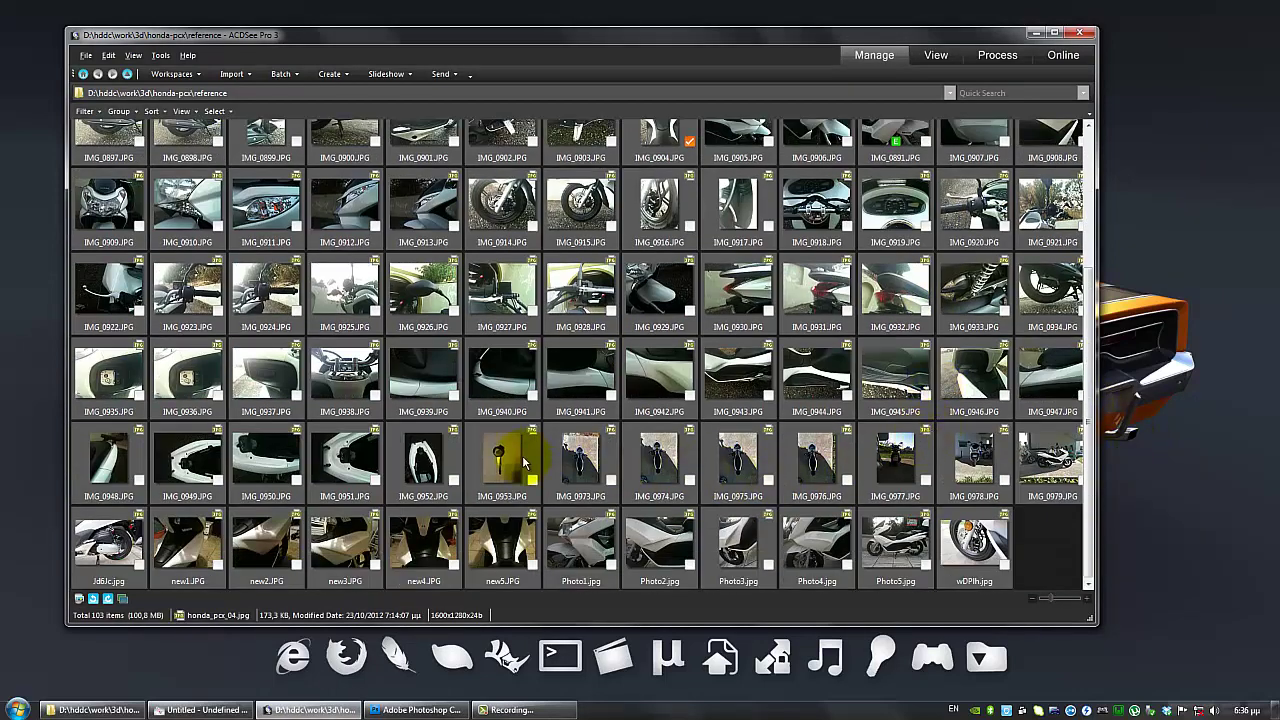
scroll(510, 460, "up", 3)
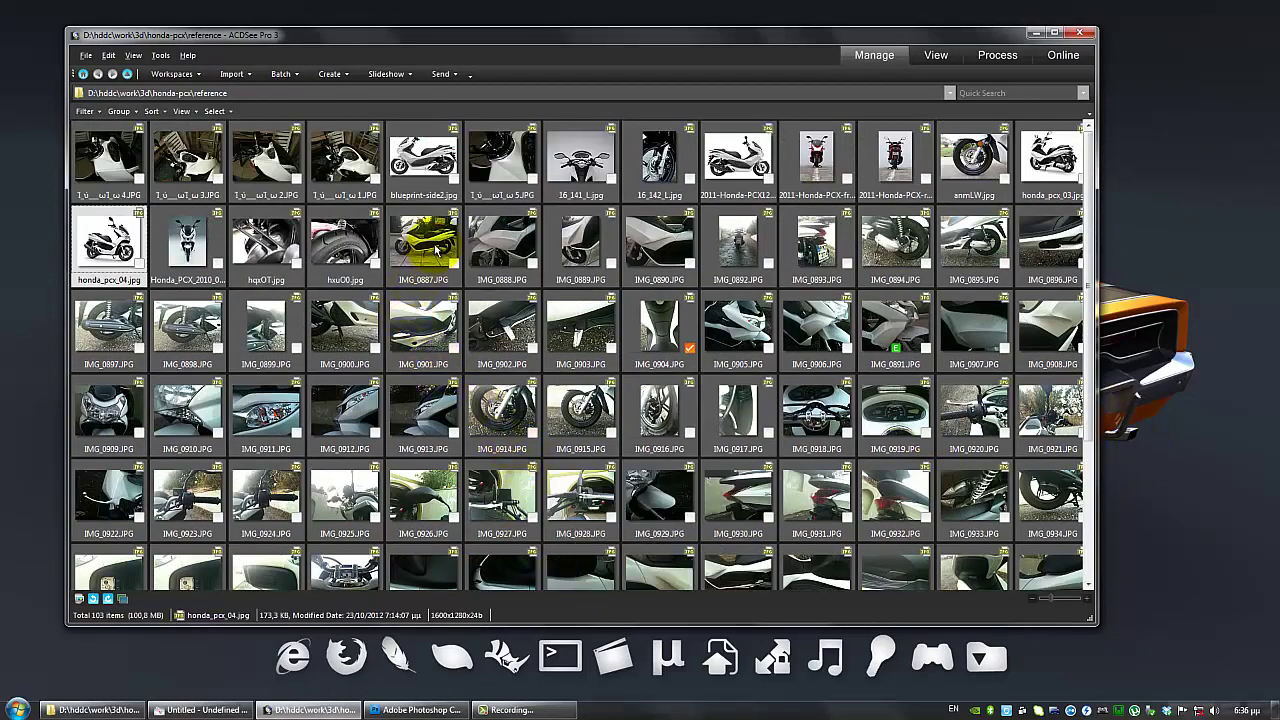
double_click(427, 162)
scroll(562, 340, "down", 1)
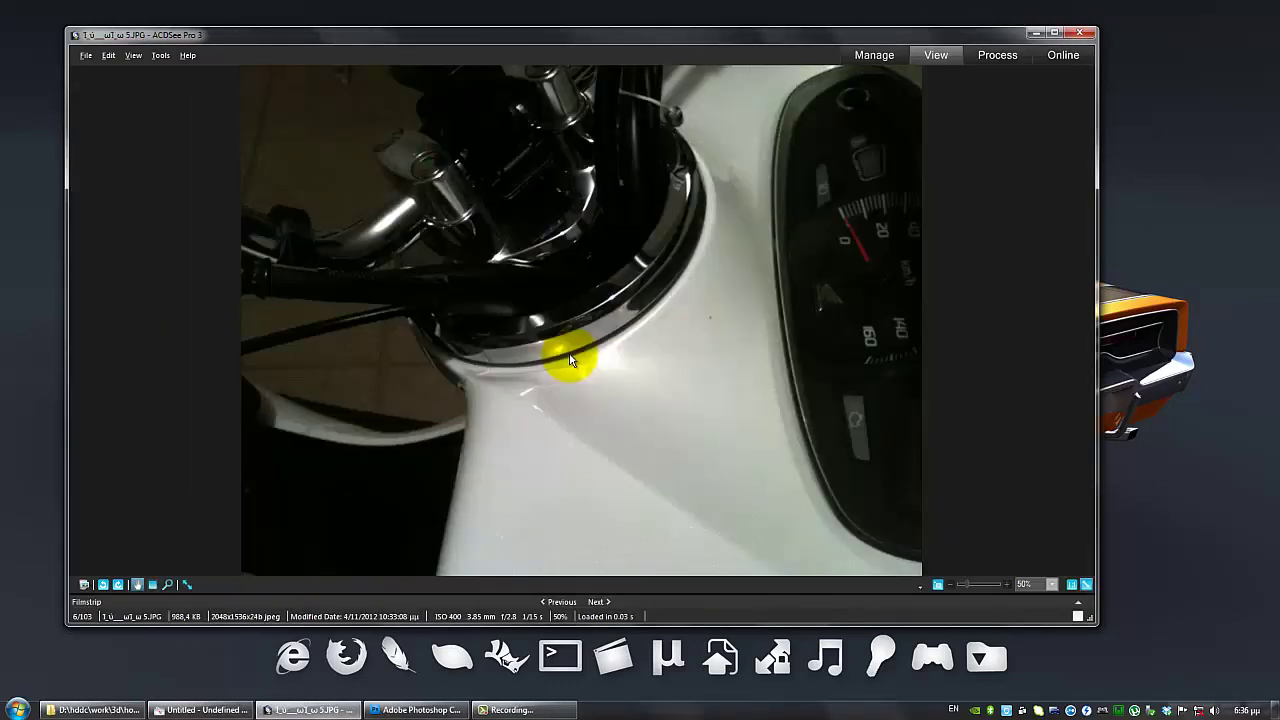
double_click(569, 358)
scroll(570, 358, "down", 5)
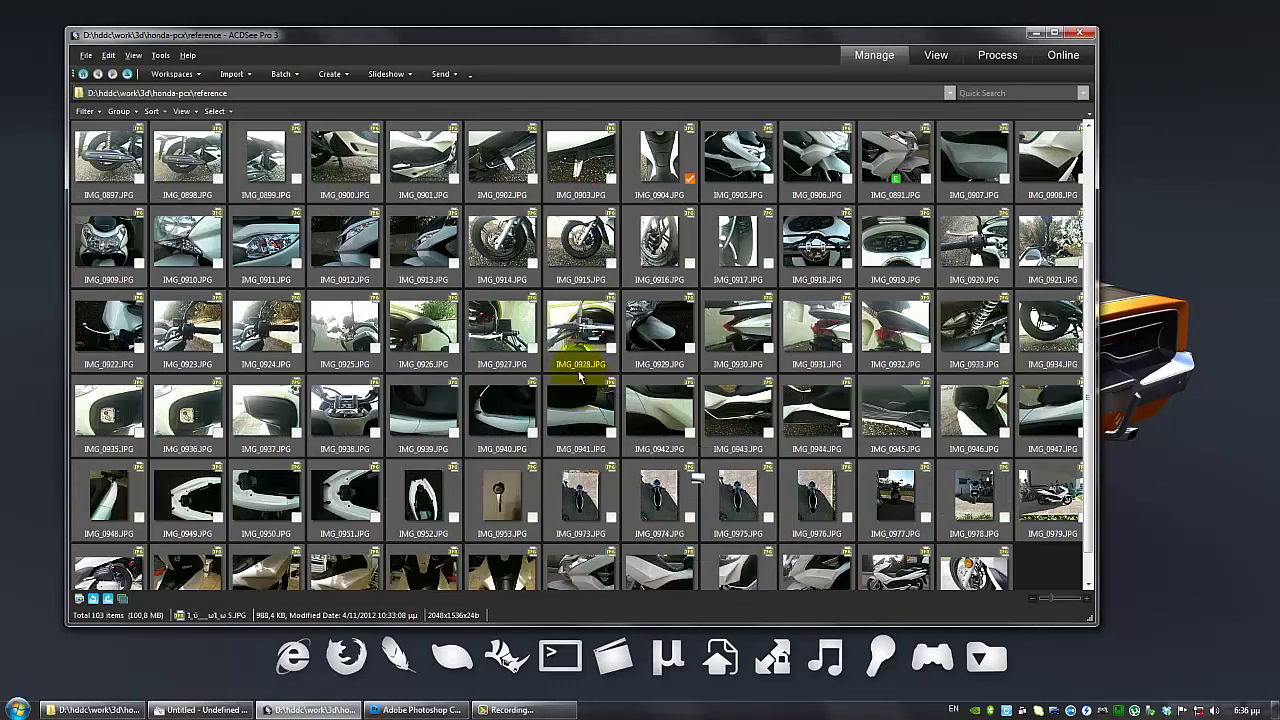
left_click(572, 340)
double_click(572, 340)
scroll(594, 351, "down", 3)
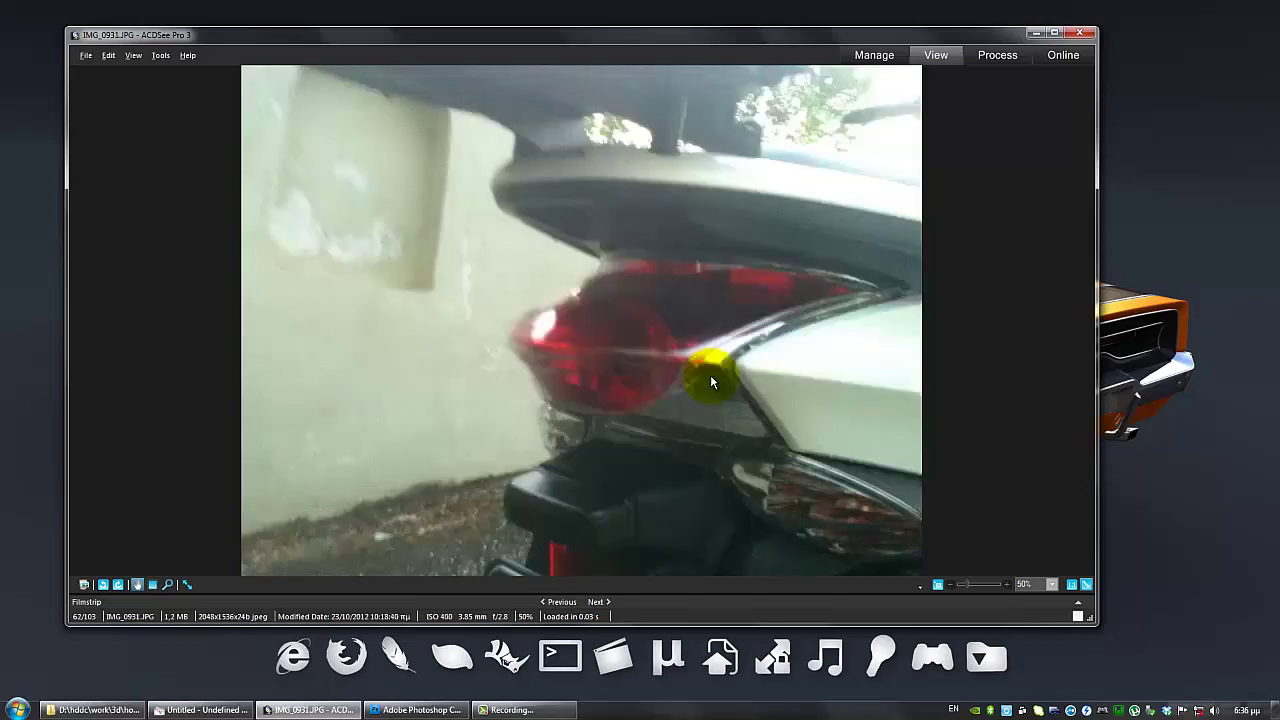
scroll(710, 374, "down", 1)
double_click(710, 374)
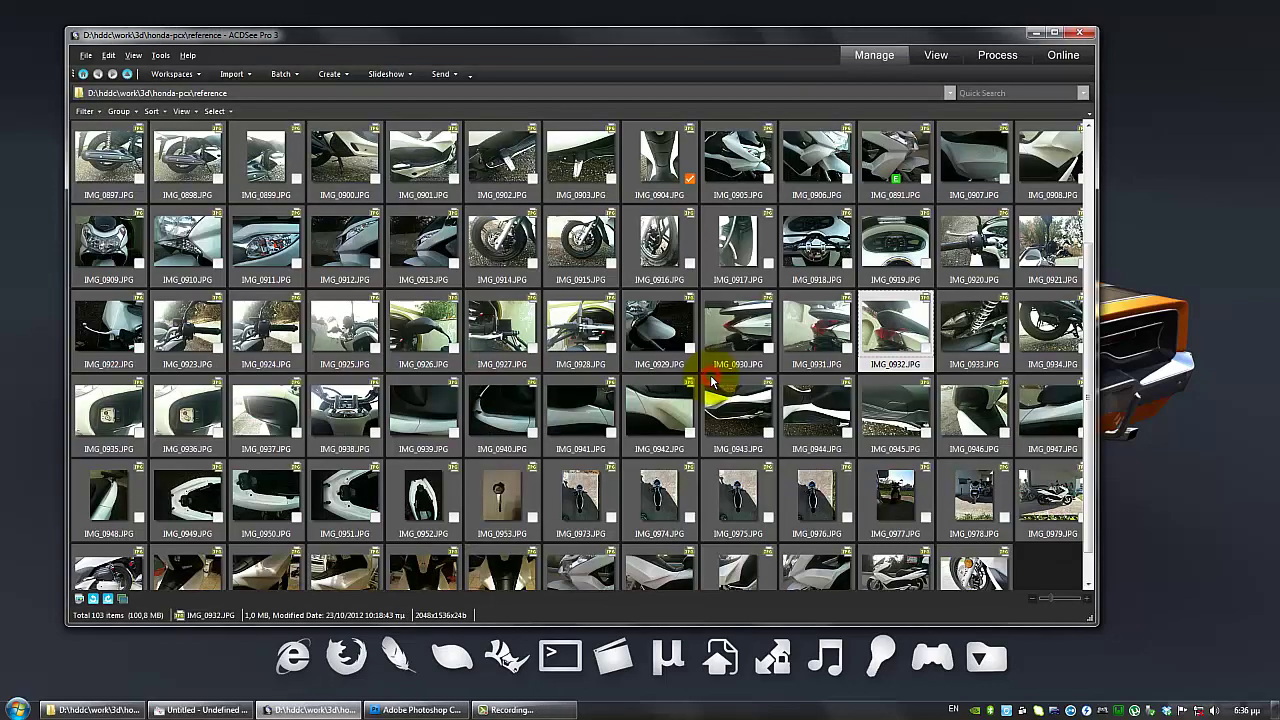
scroll(640, 520, "down", 1)
mouse_move(632, 519)
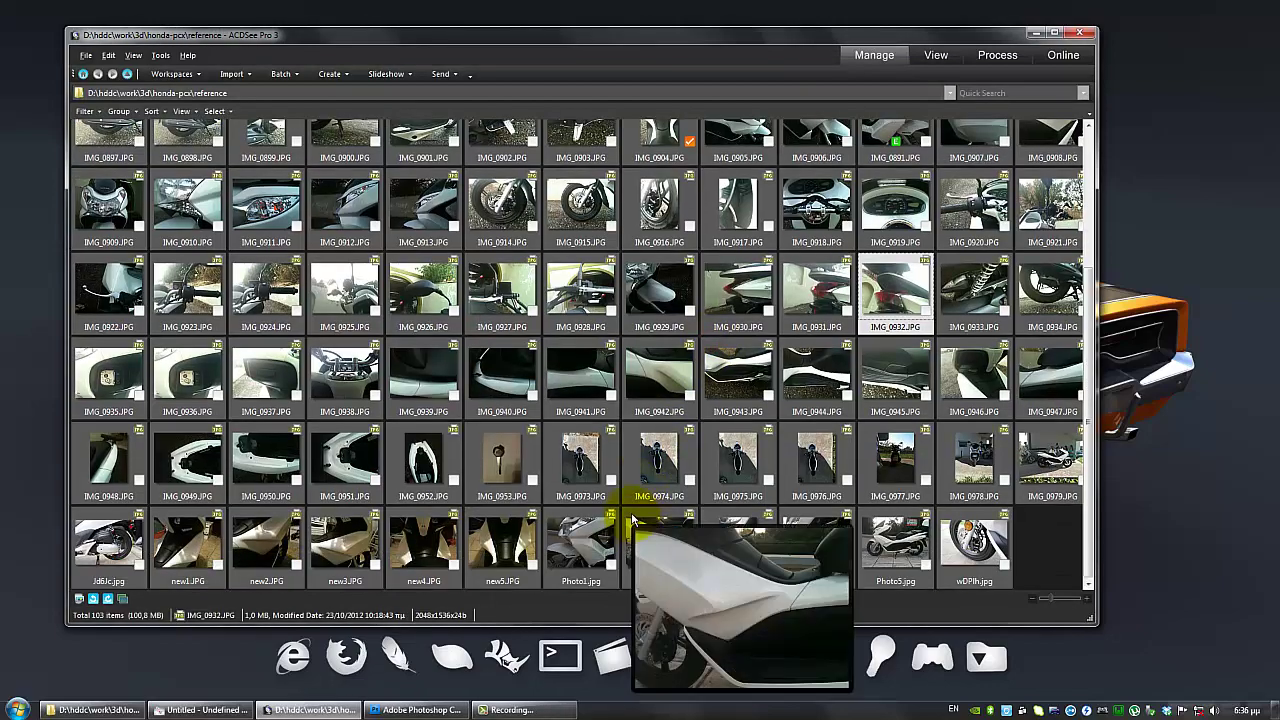
scroll(620, 500, "up", 3)
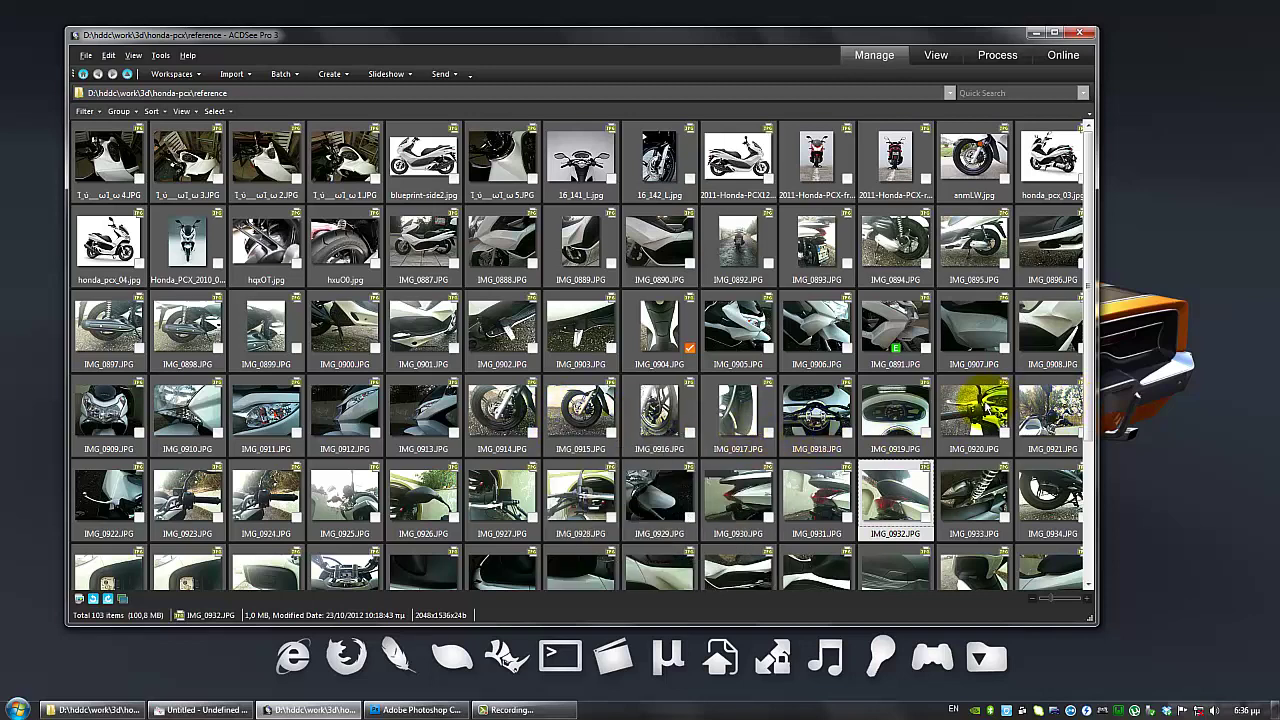
double_click(973, 405)
left_click(804, 435)
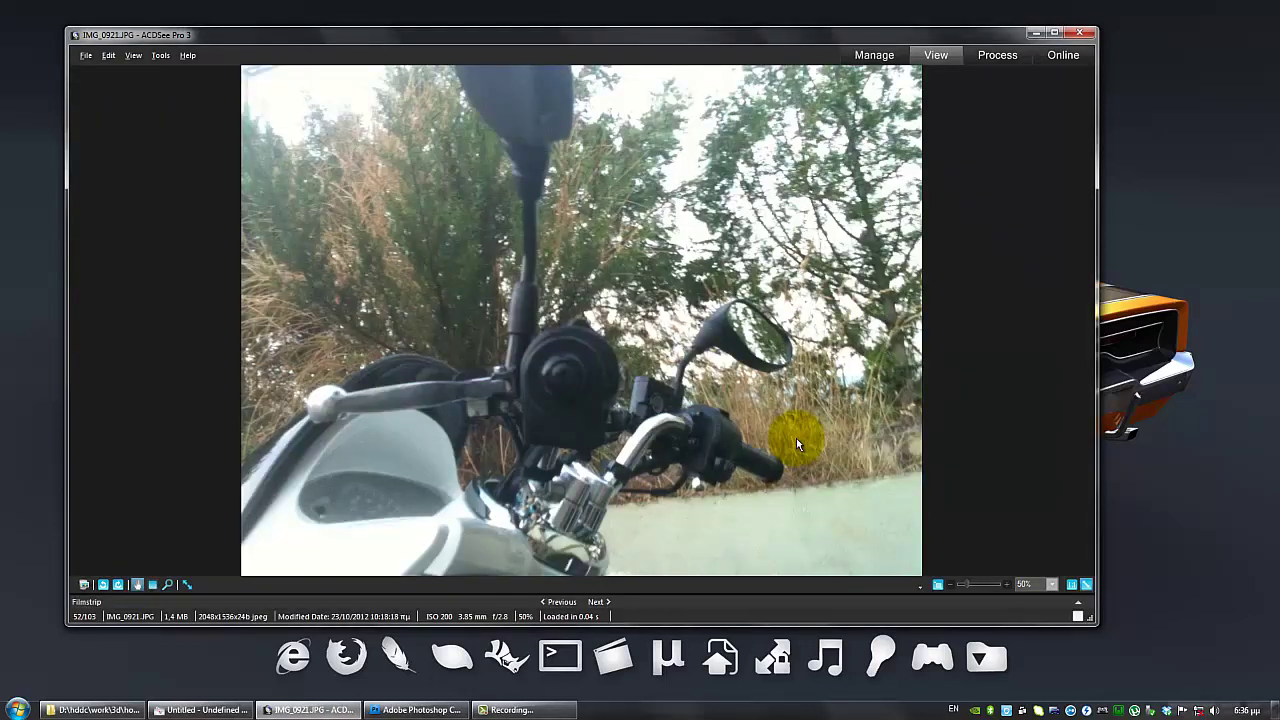
left_click(797, 444)
left_click(769, 445)
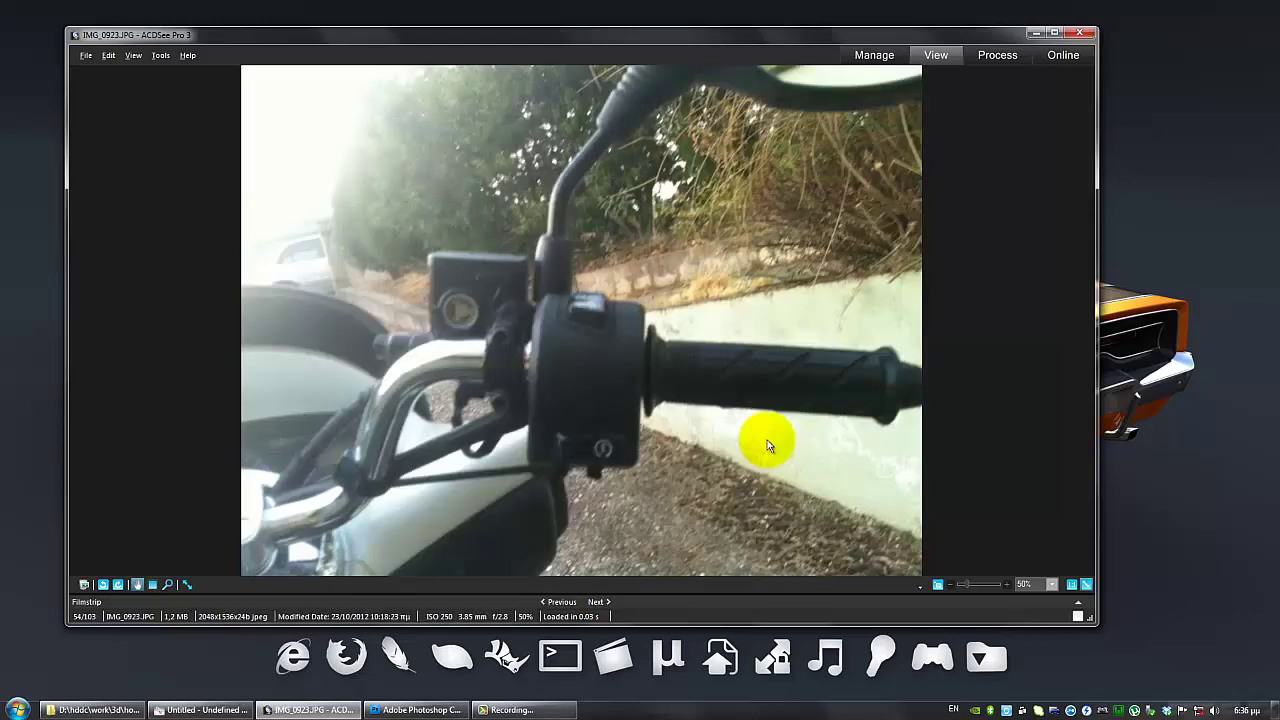
left_click(474, 390)
left_click(496, 389)
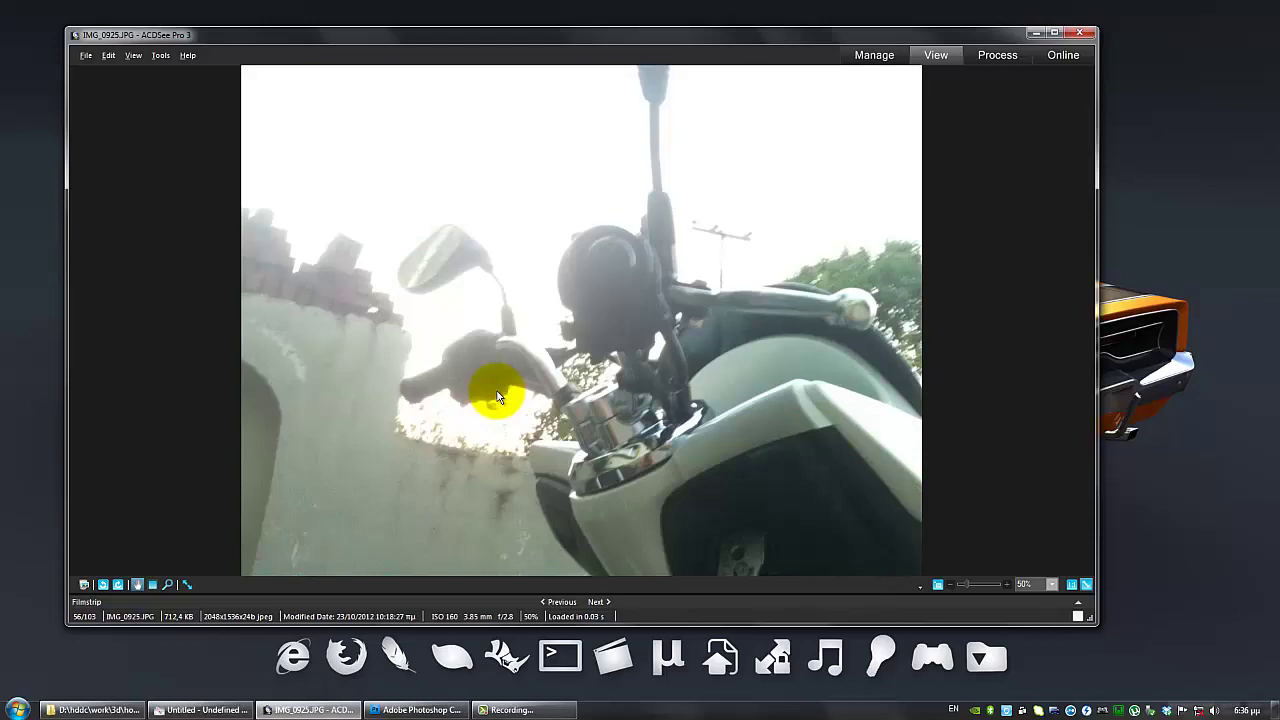
double_click(605, 432)
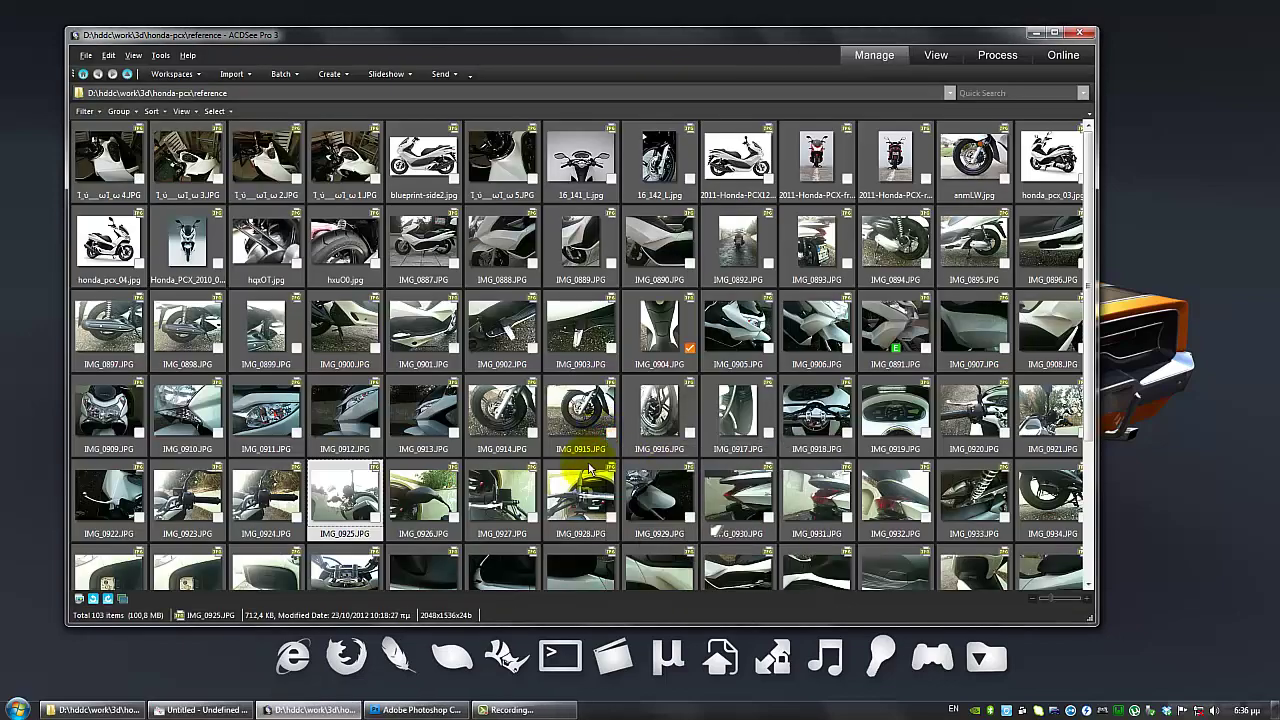
scroll(585, 460, "up", 2)
left_click_drag(675, 312, 655, 200)
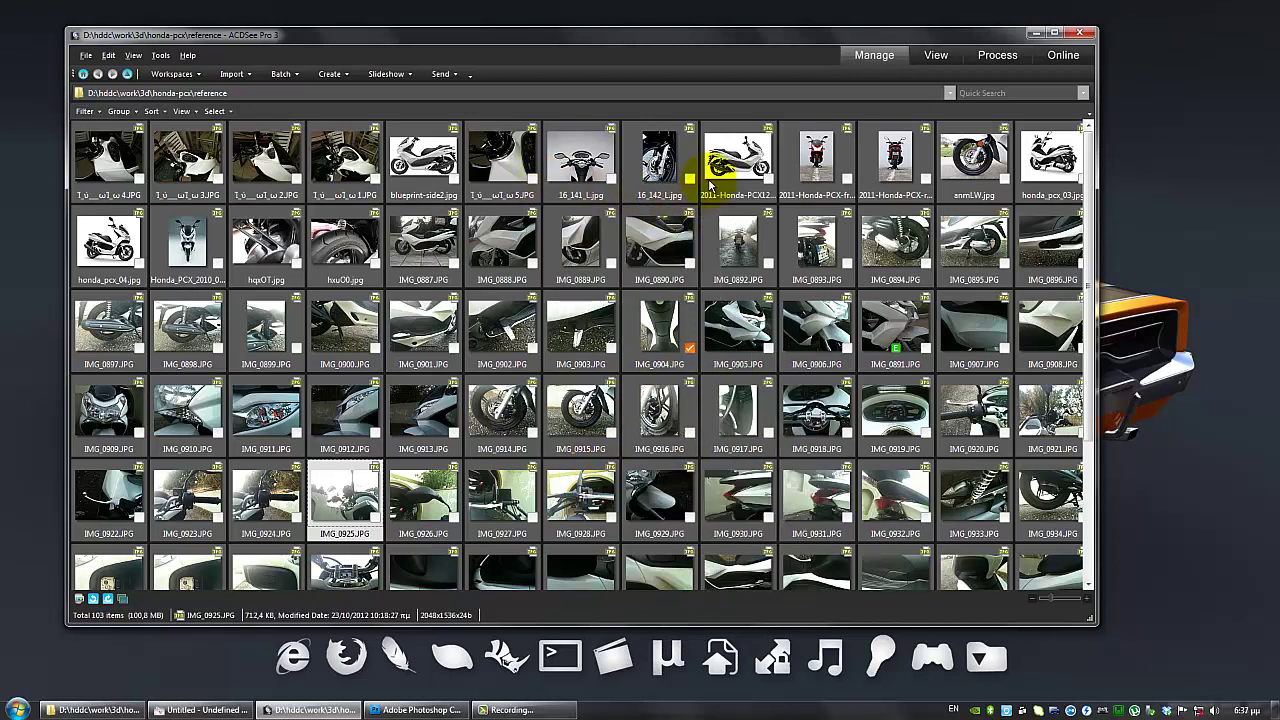
mouse_move(727, 183)
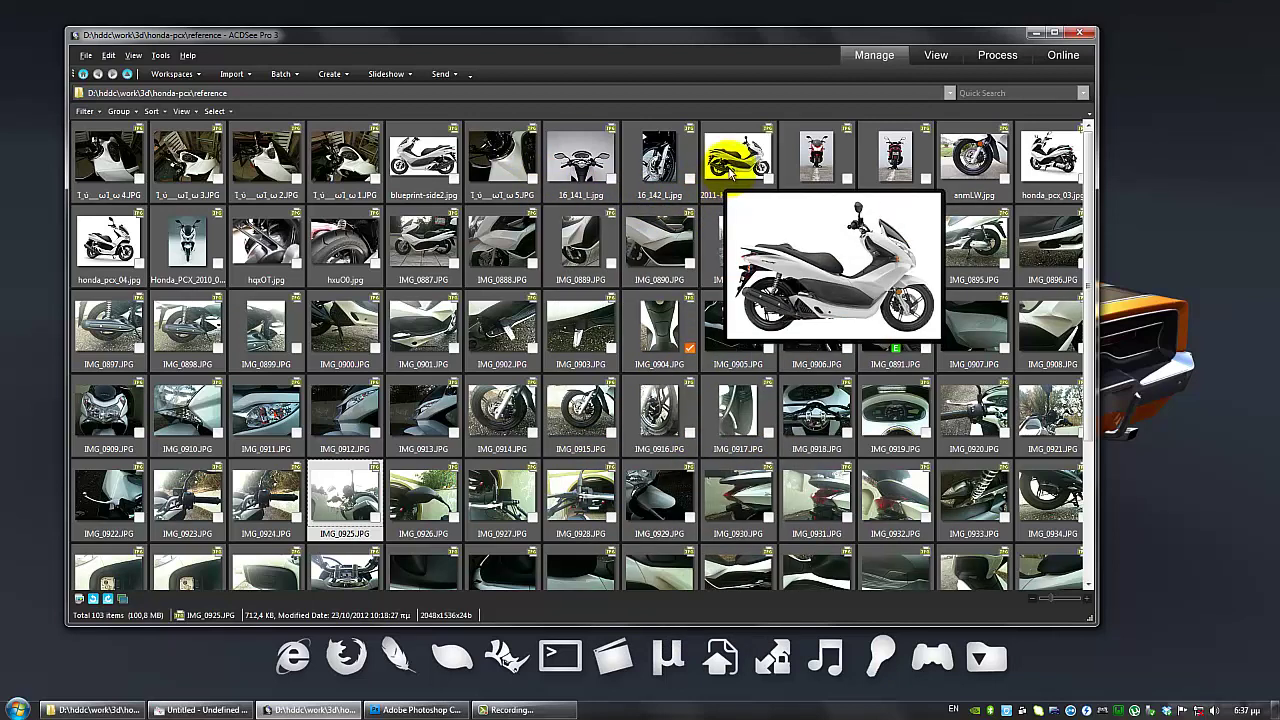
left_click(810, 162)
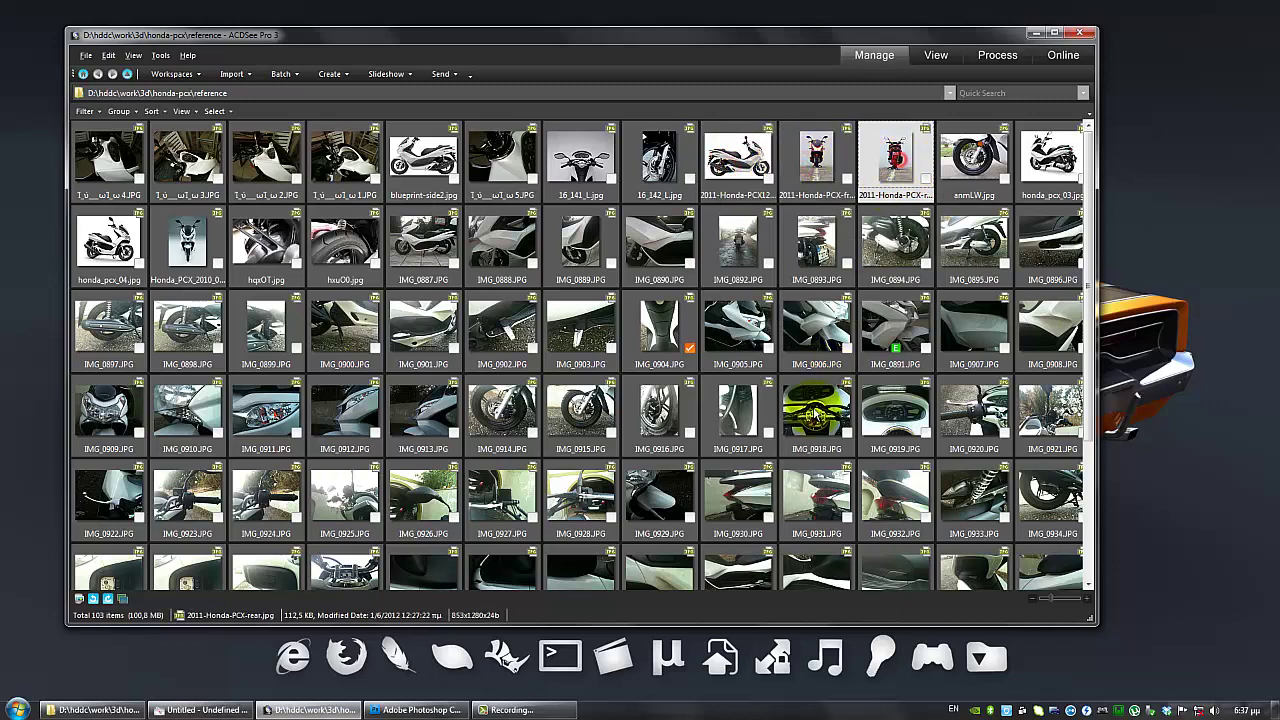
scroll(794, 449, "down", 5)
left_click(597, 458)
double_click(597, 458)
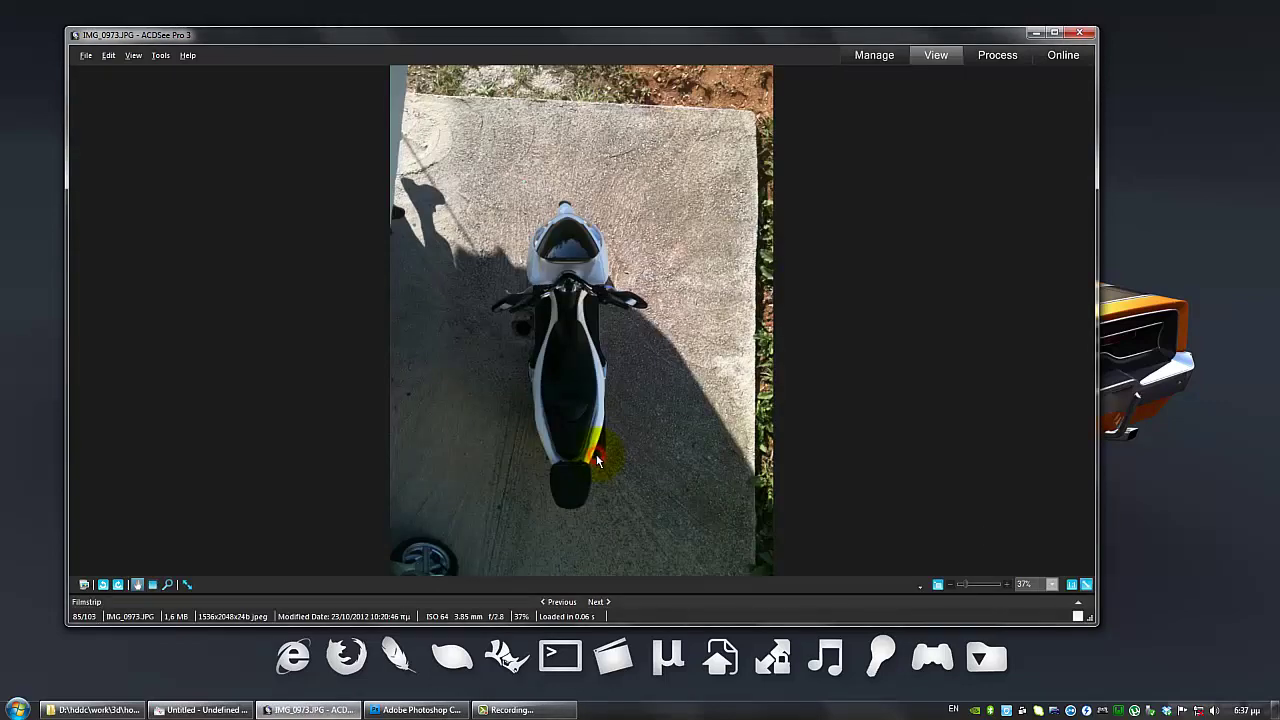
scroll(603, 459, "down", 1)
scroll(681, 410, "up", 2)
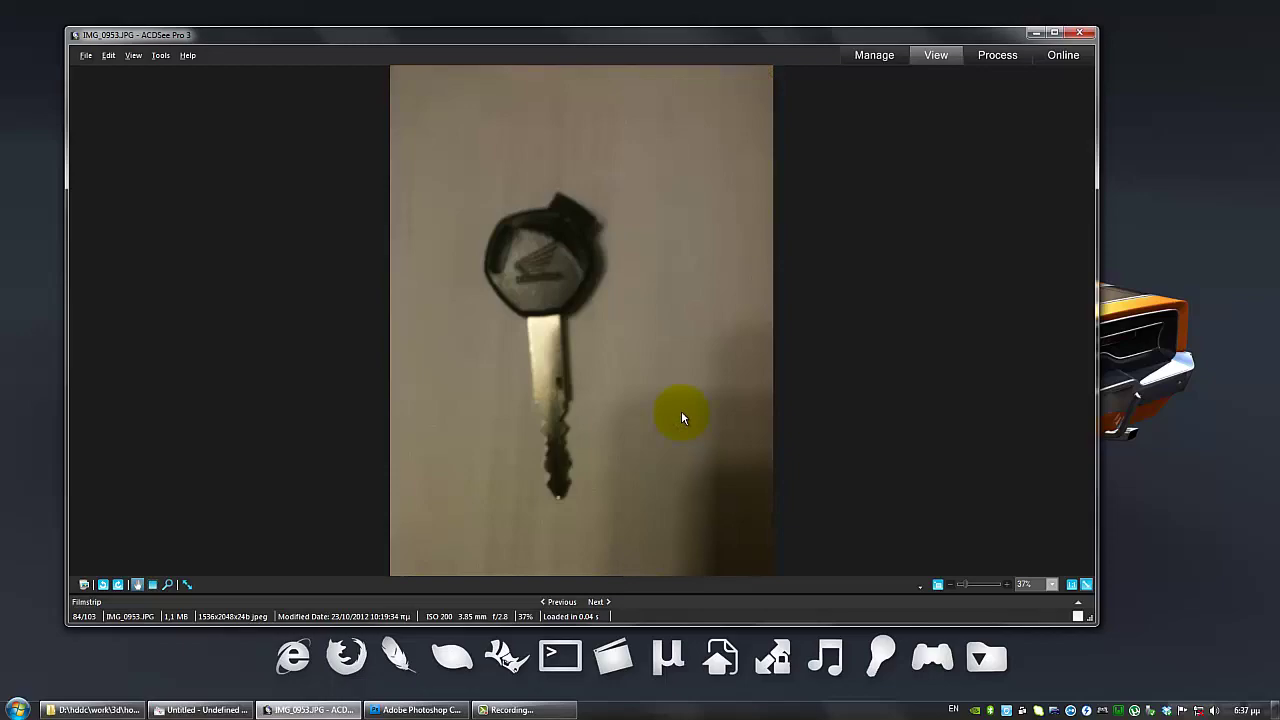
scroll(681, 410, "down", 1)
double_click(681, 409)
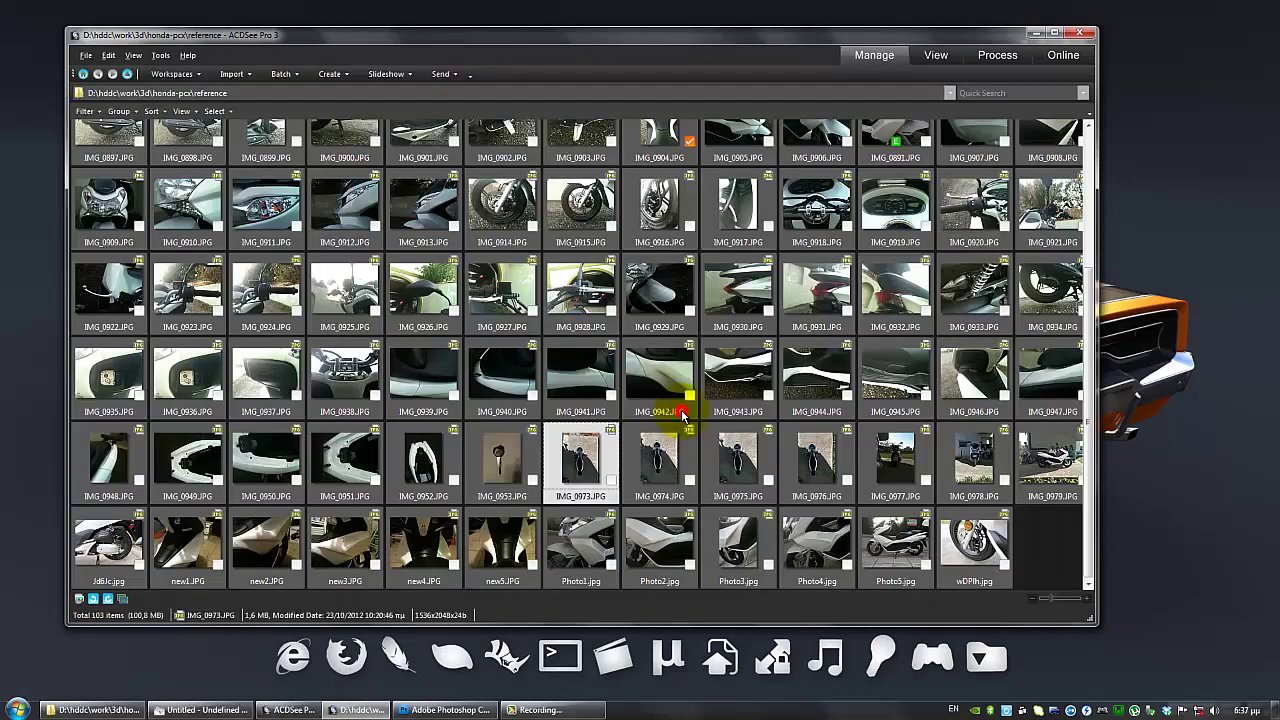
Step: Bring temp-blueprints.psd forward at 100%, move the Layers panel down and close the Navigator
left_click(1038, 33)
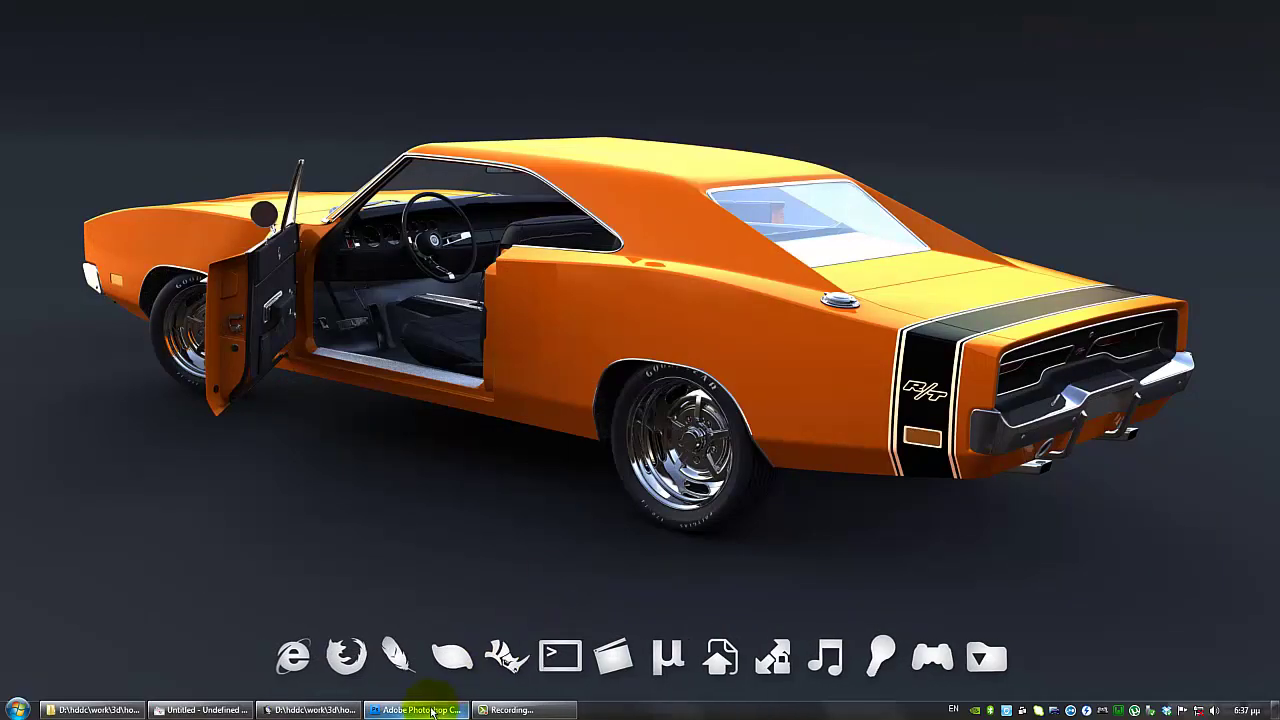
left_click(441, 708)
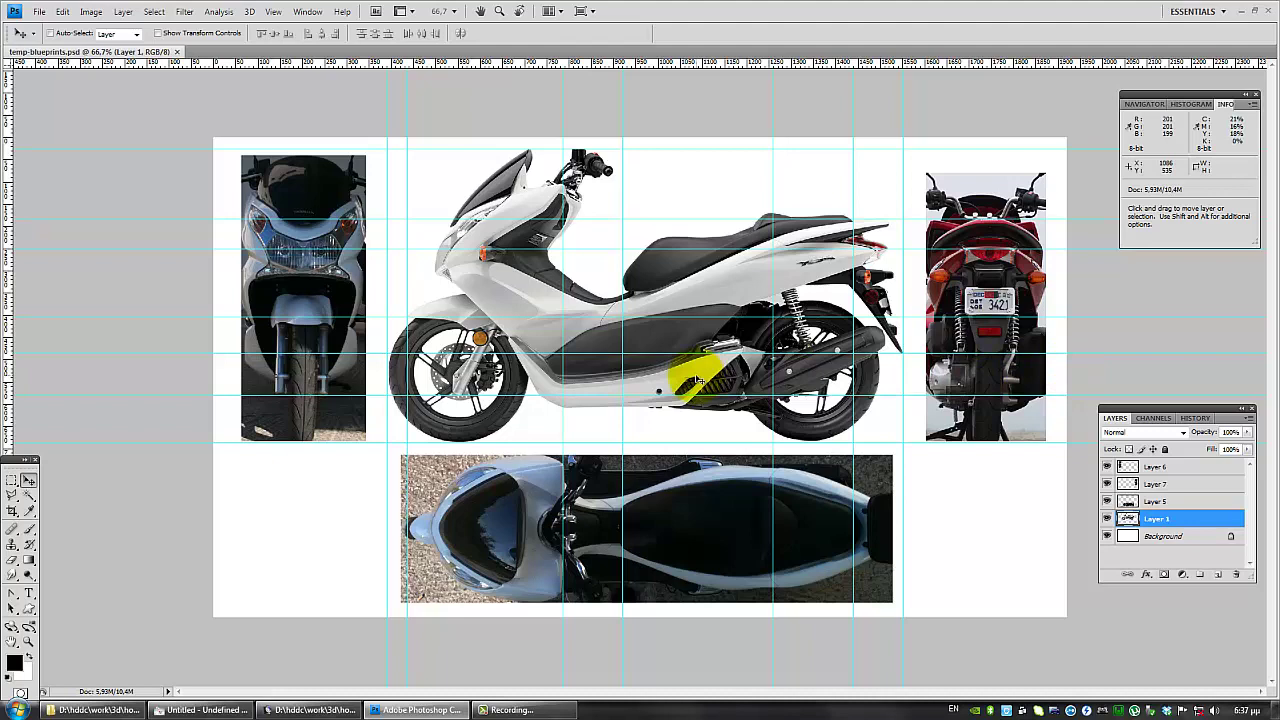
double_click(31, 630)
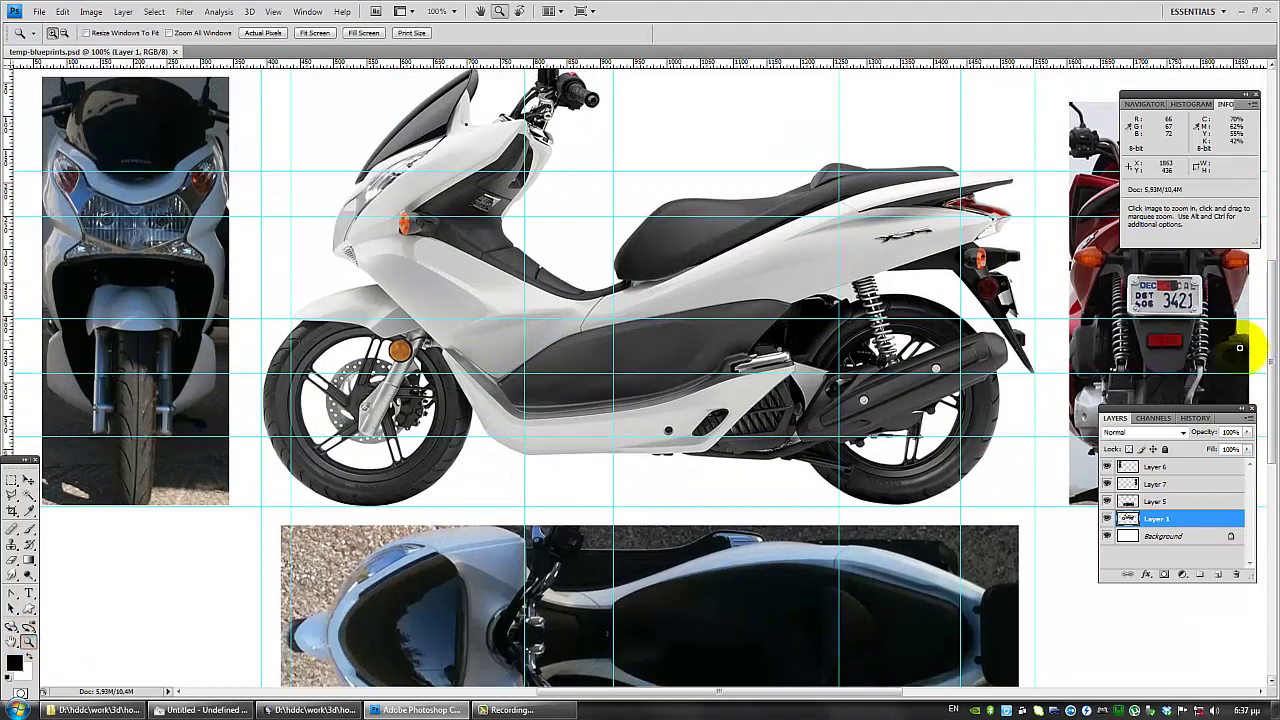
left_click_drag(1212, 418, 1190, 512)
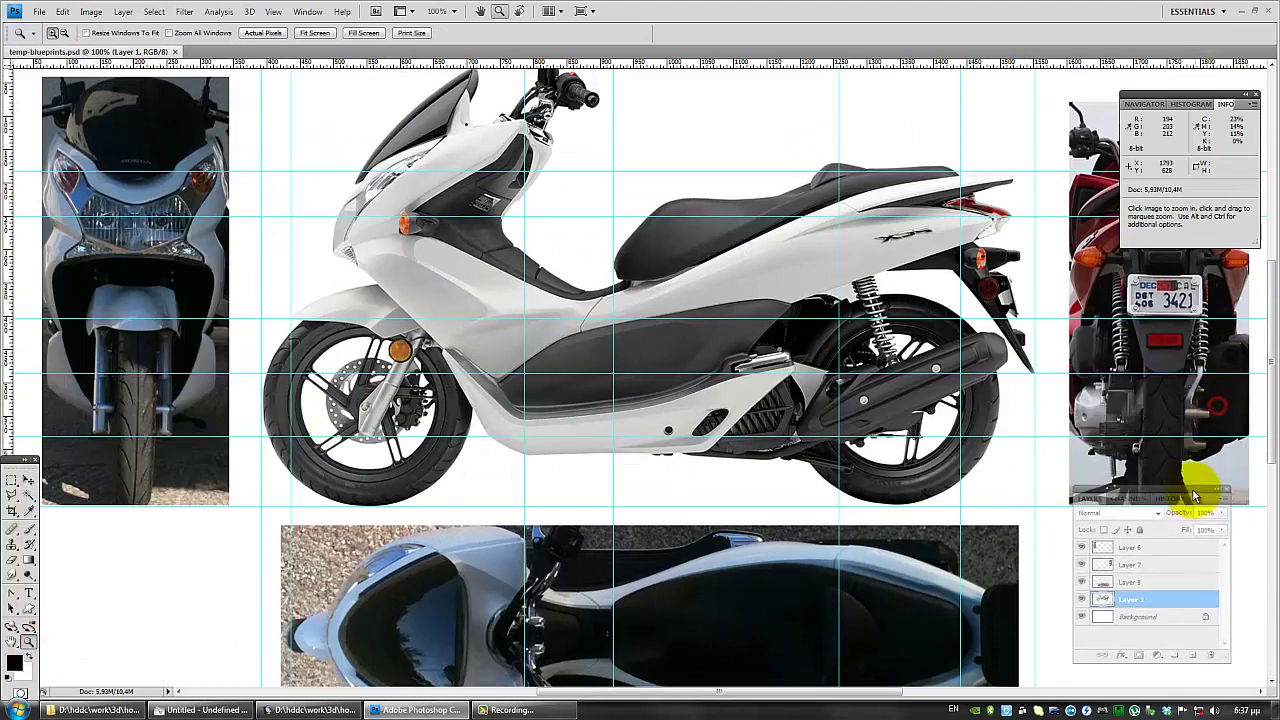
left_click(1255, 94)
scroll(663, 449, "up", 2)
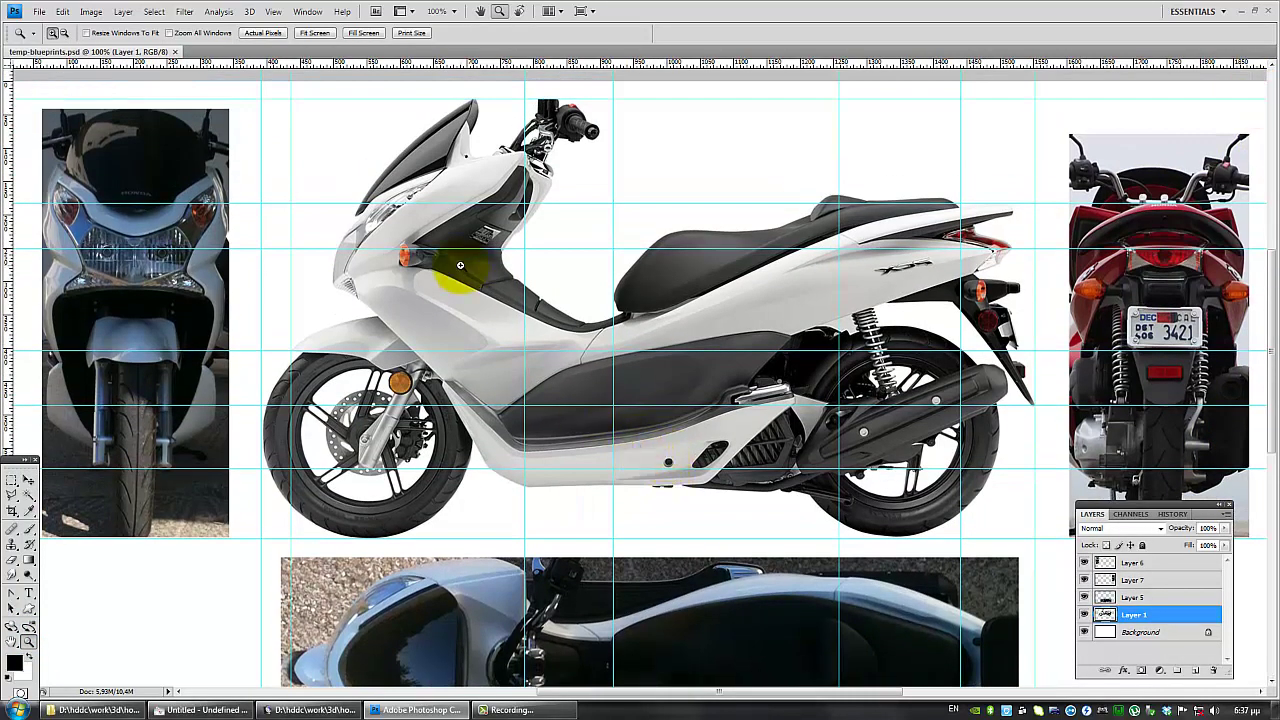
scroll(545, 440, "down", 2)
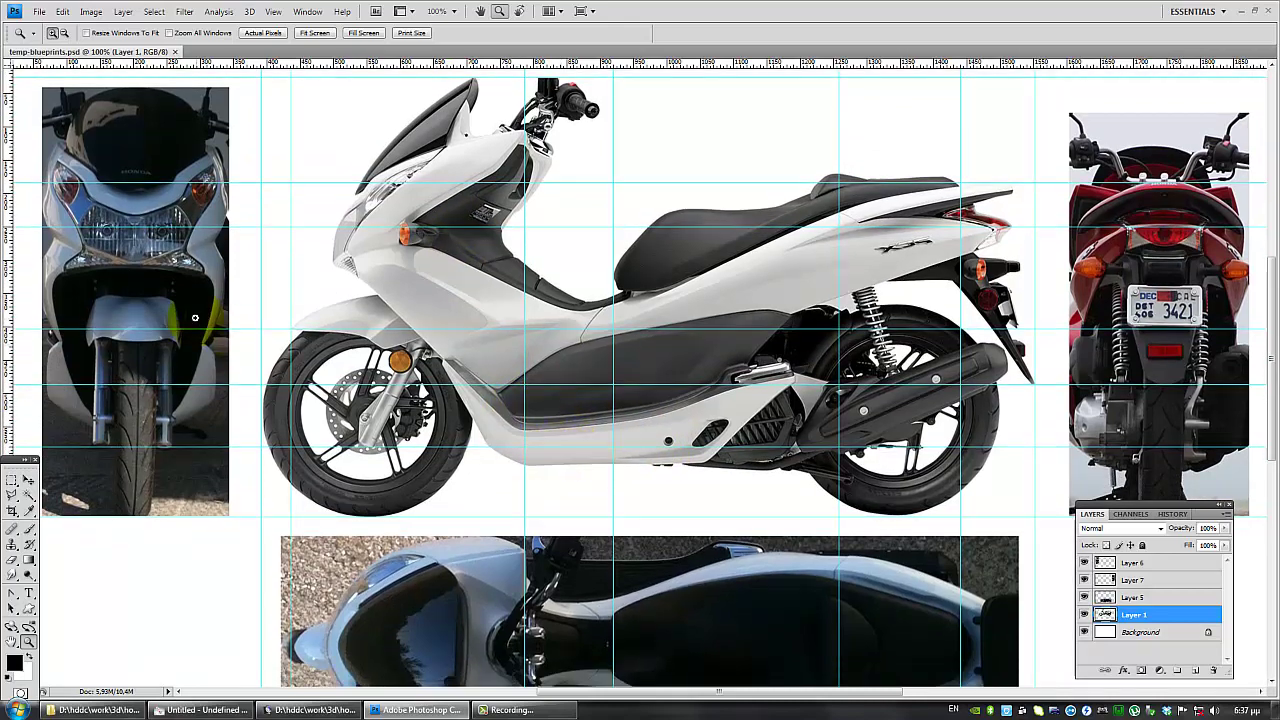
scroll(755, 649, "down", 2)
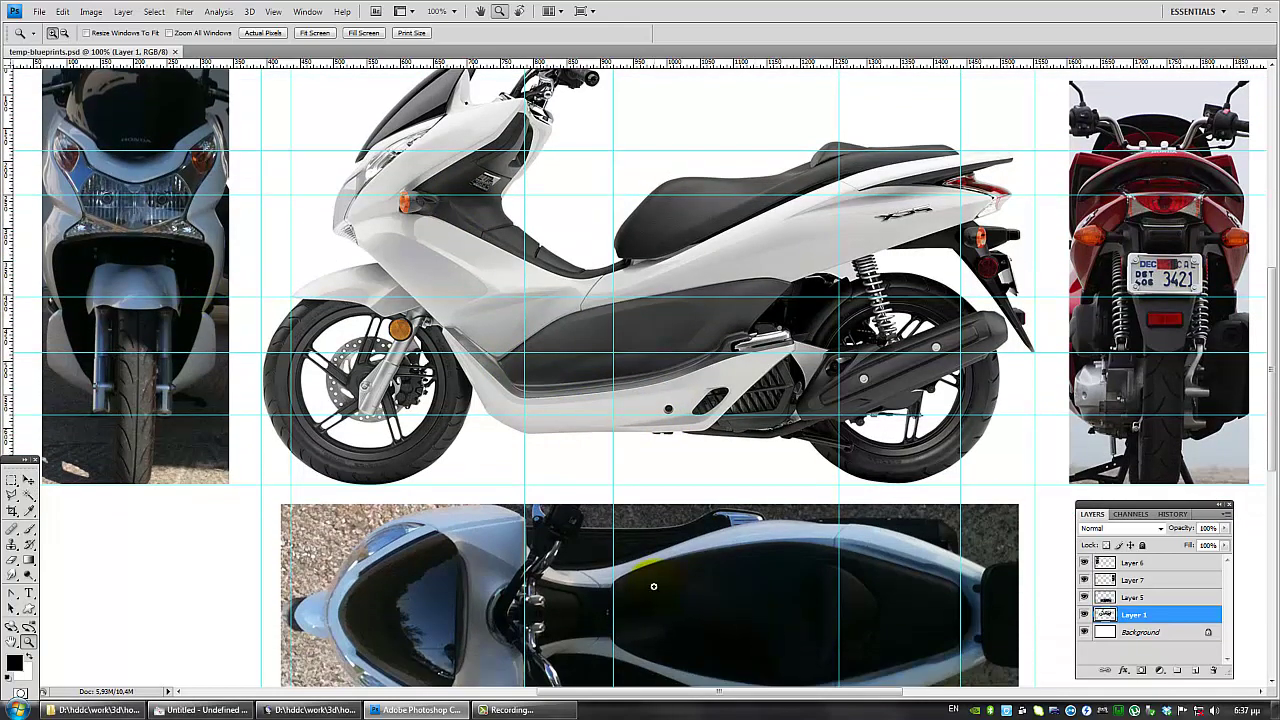
scroll(460, 598, "down", 2)
scroll(591, 598, "up", 4)
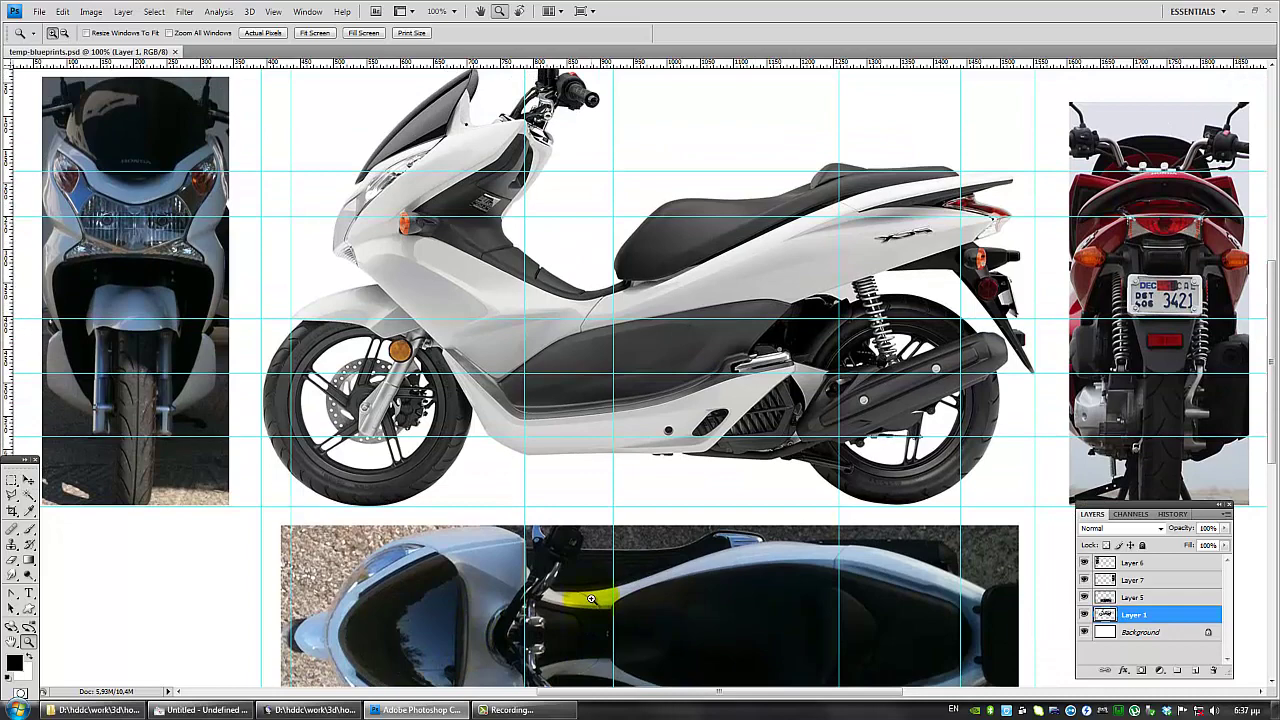
scroll(591, 598, "up", 2)
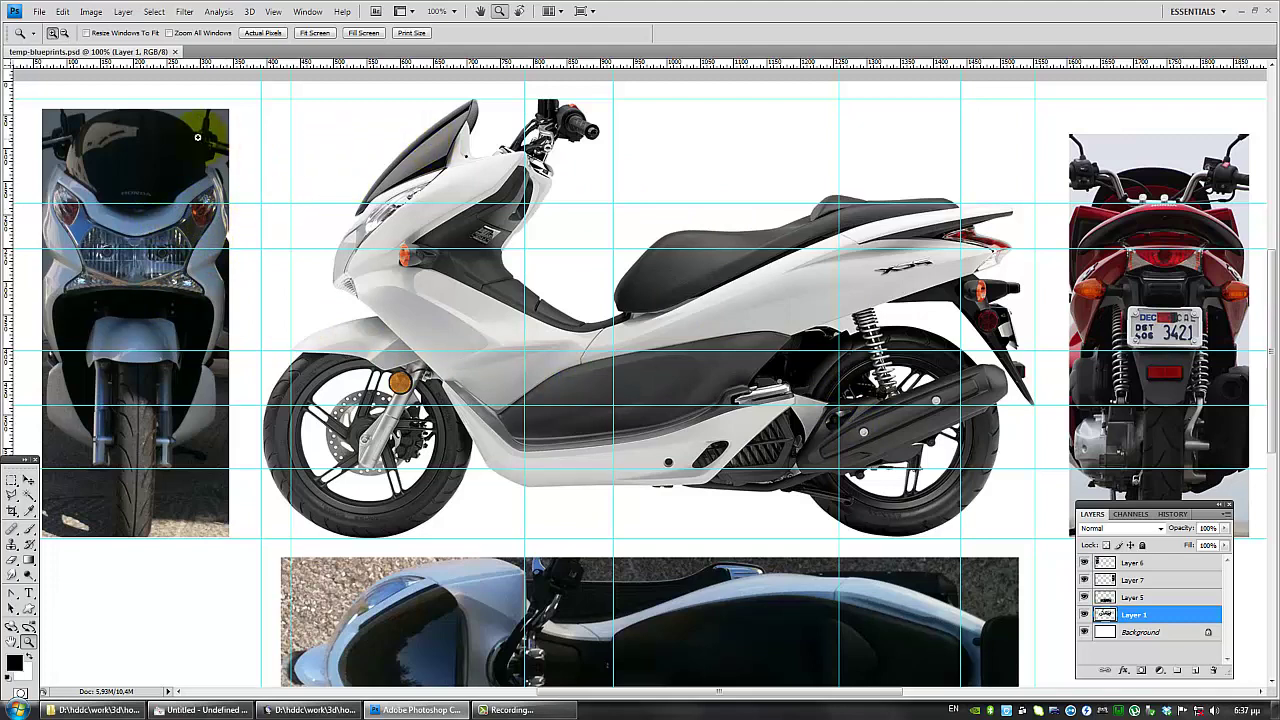
scroll(623, 474, "down", 2)
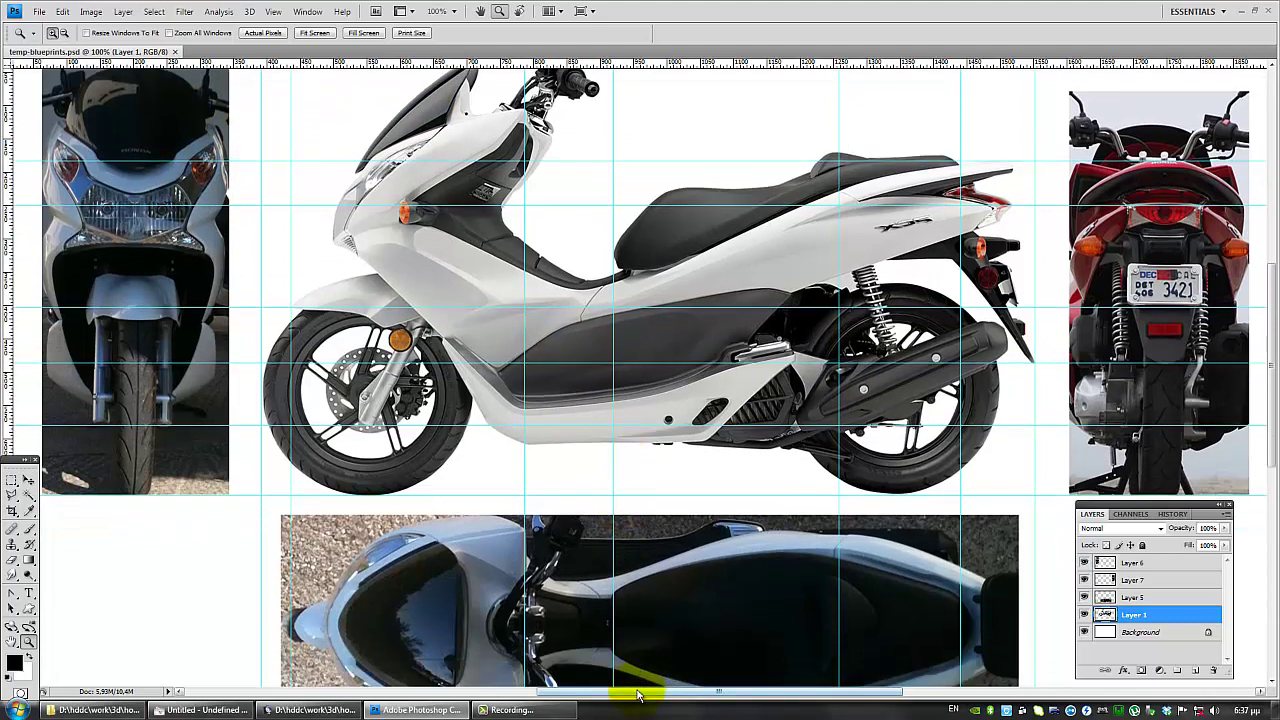
Step: Switch to the Move tool with Auto-Select Layer and try a vertical guide over the side view
mouse_move(638, 694)
left_mouse_down()
mouse_move(623, 694)
mouse_move(636, 694)
left_mouse_up()
scroll(605, 603, "up", 2)
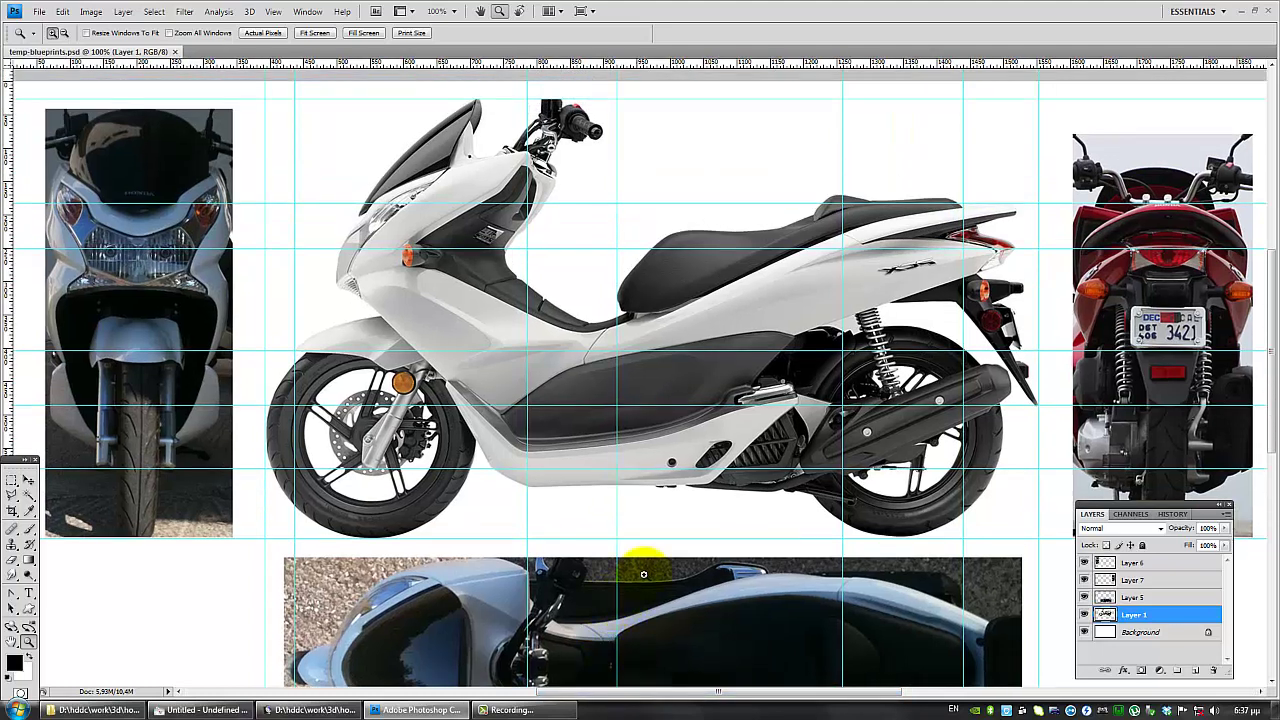
scroll(657, 506, "down", 1)
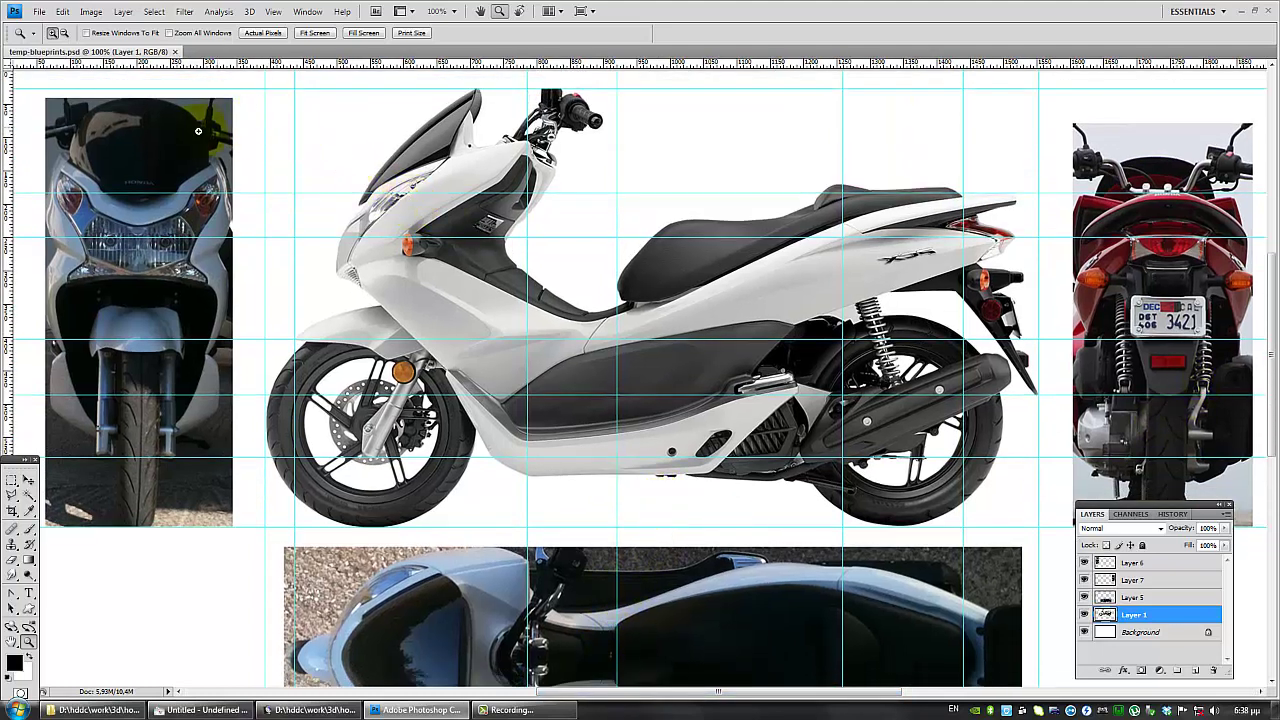
scroll(708, 371, "down", 2)
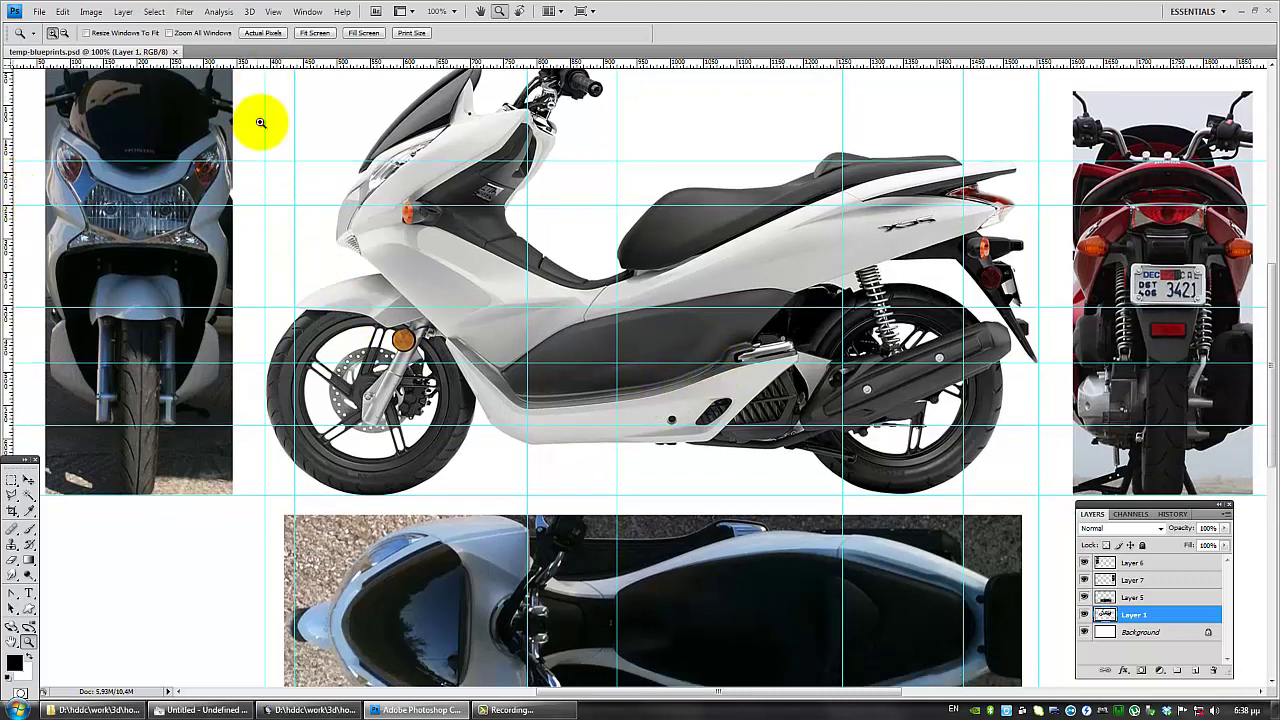
scroll(667, 537, "down", 2)
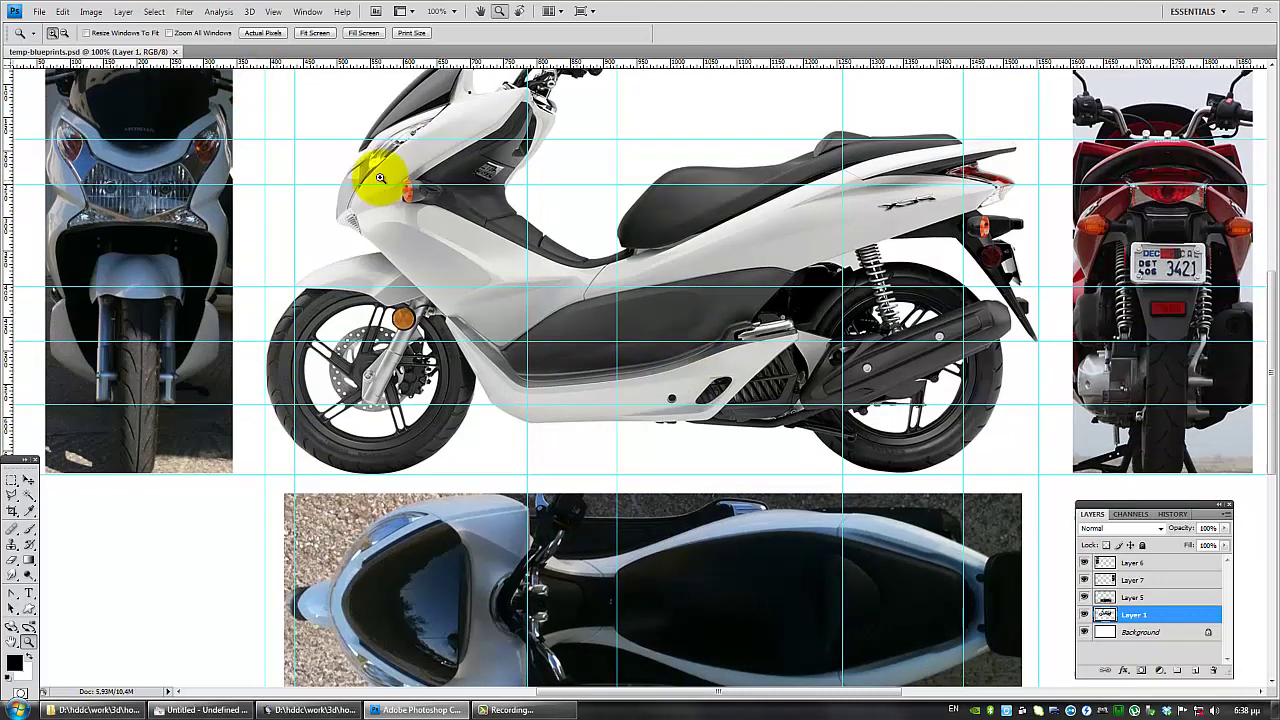
scroll(464, 563, "down", 2)
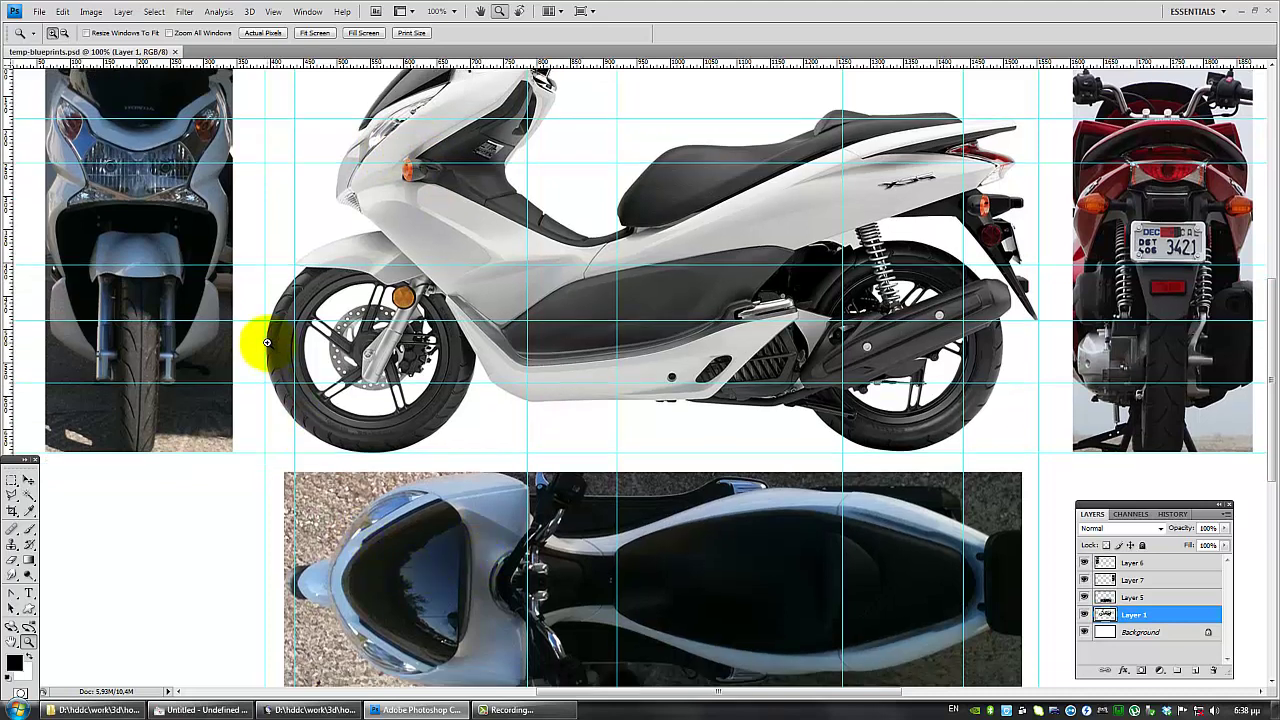
scroll(370, 390, "up", 2)
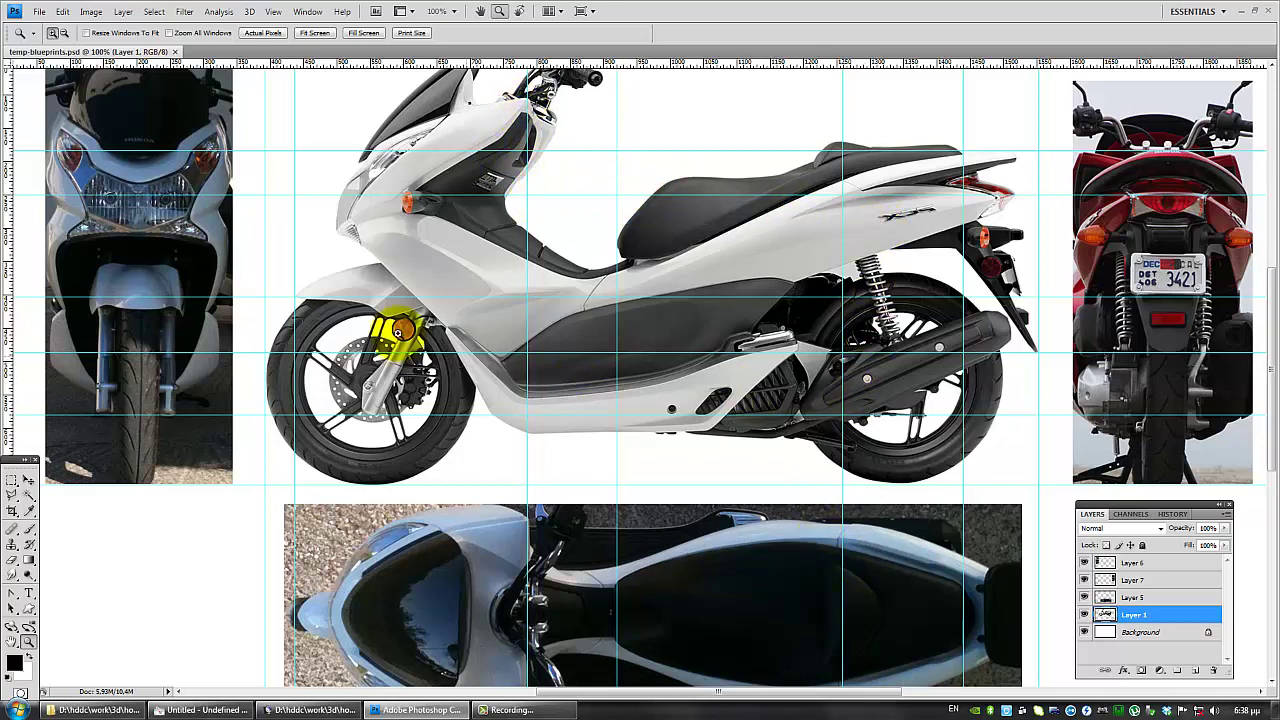
left_click(28, 480)
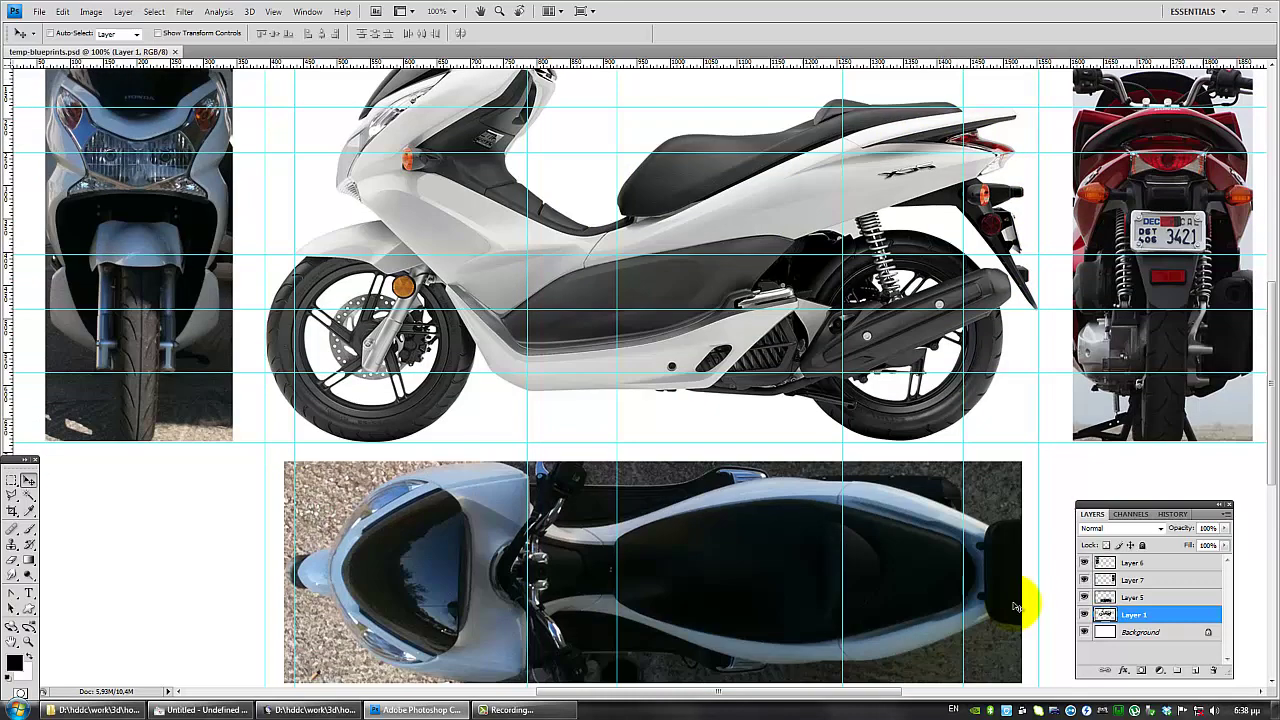
scroll(1025, 580, "down", 2)
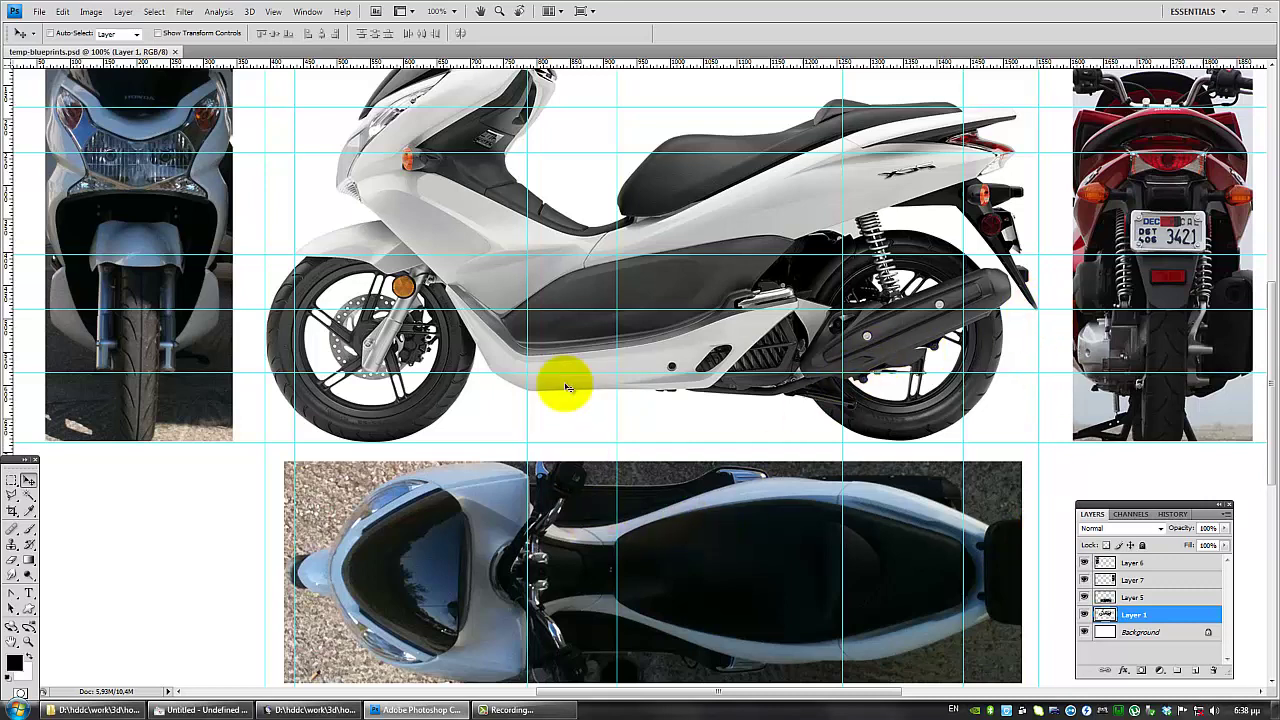
scroll(565, 387, "up", 1)
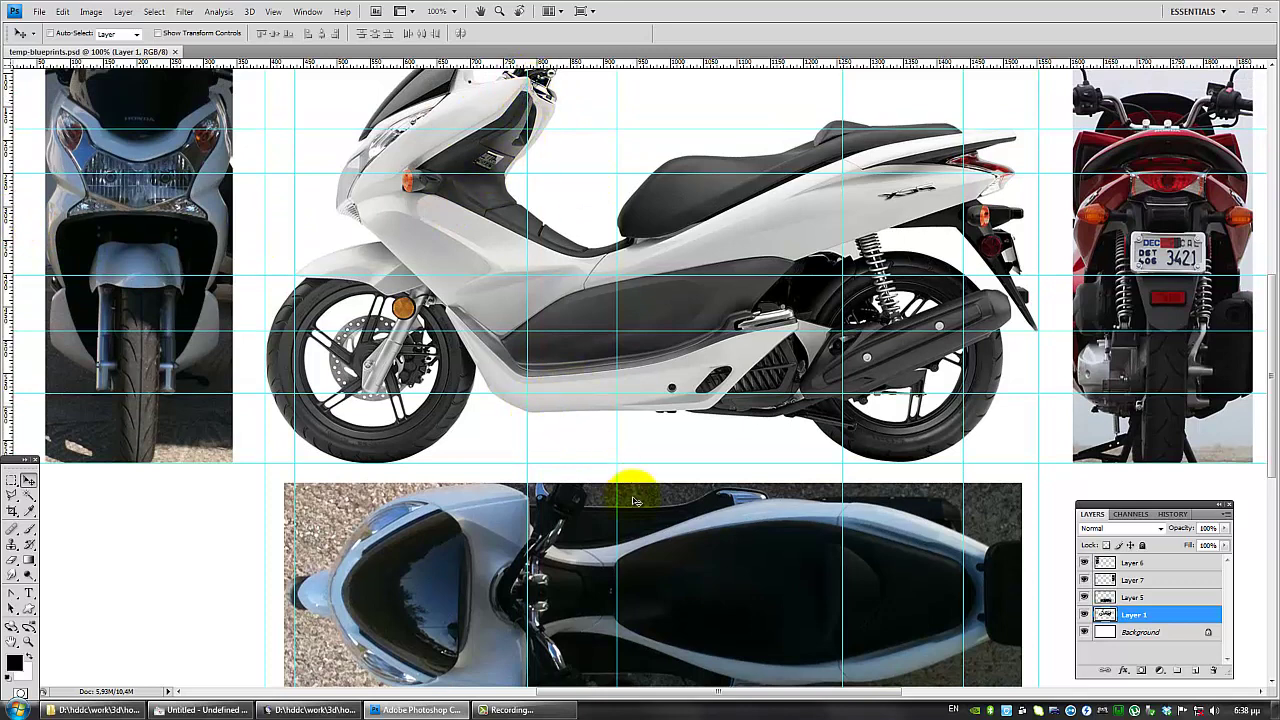
mouse_move(10, 210)
left_mouse_down()
mouse_move(338, 202)
mouse_move(11, 194)
left_mouse_up()
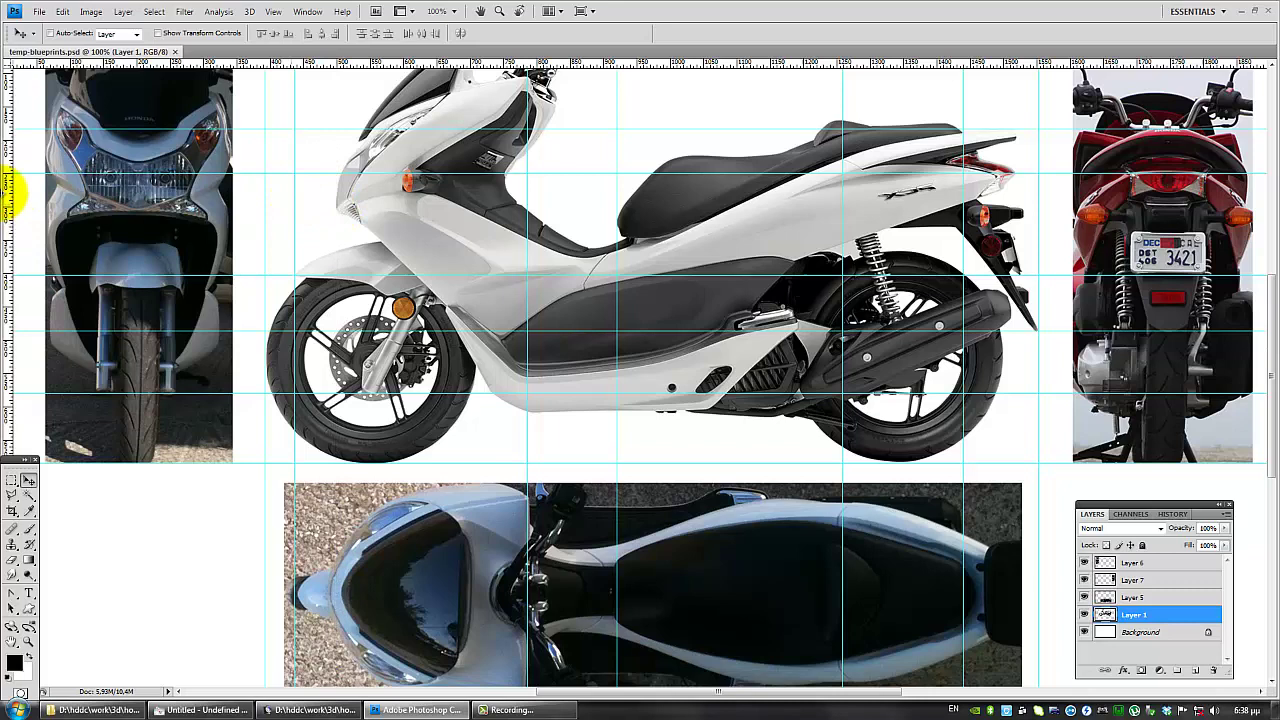
scroll(878, 518, "down", 1)
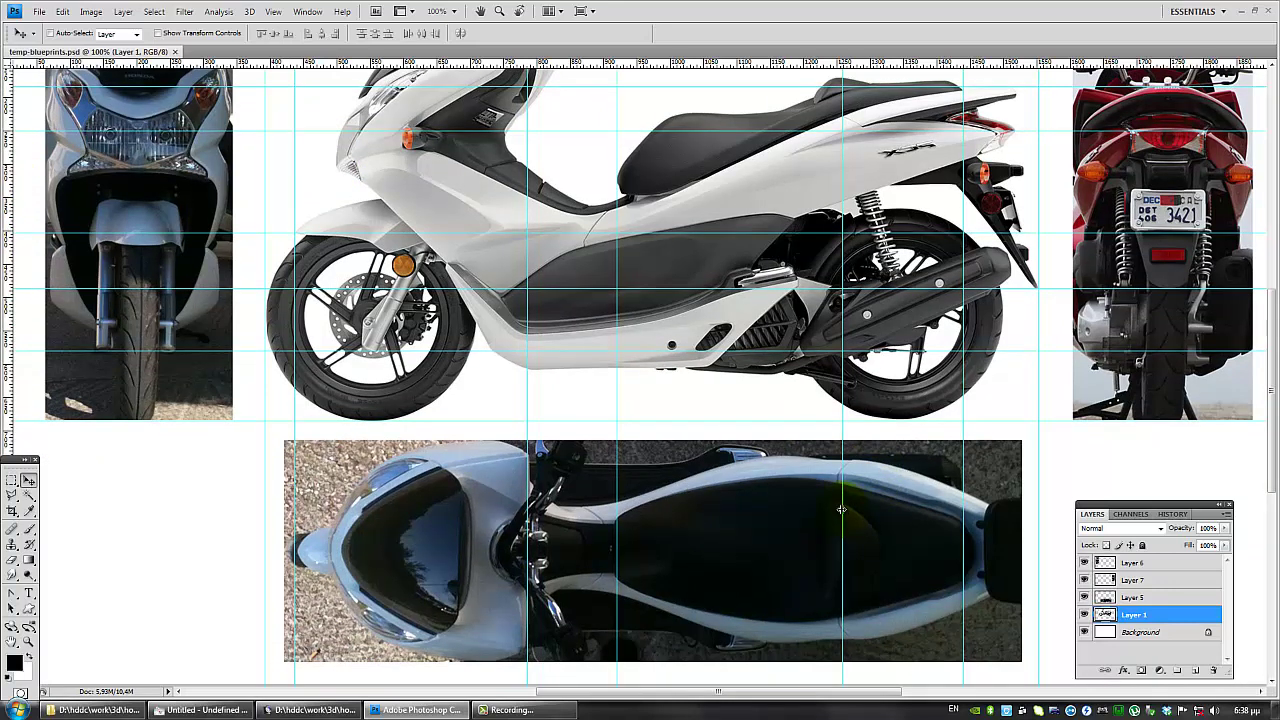
Step: Select Layer 5, the top-view photo, and free-transform it down to 99.6%
right_click(740, 507)
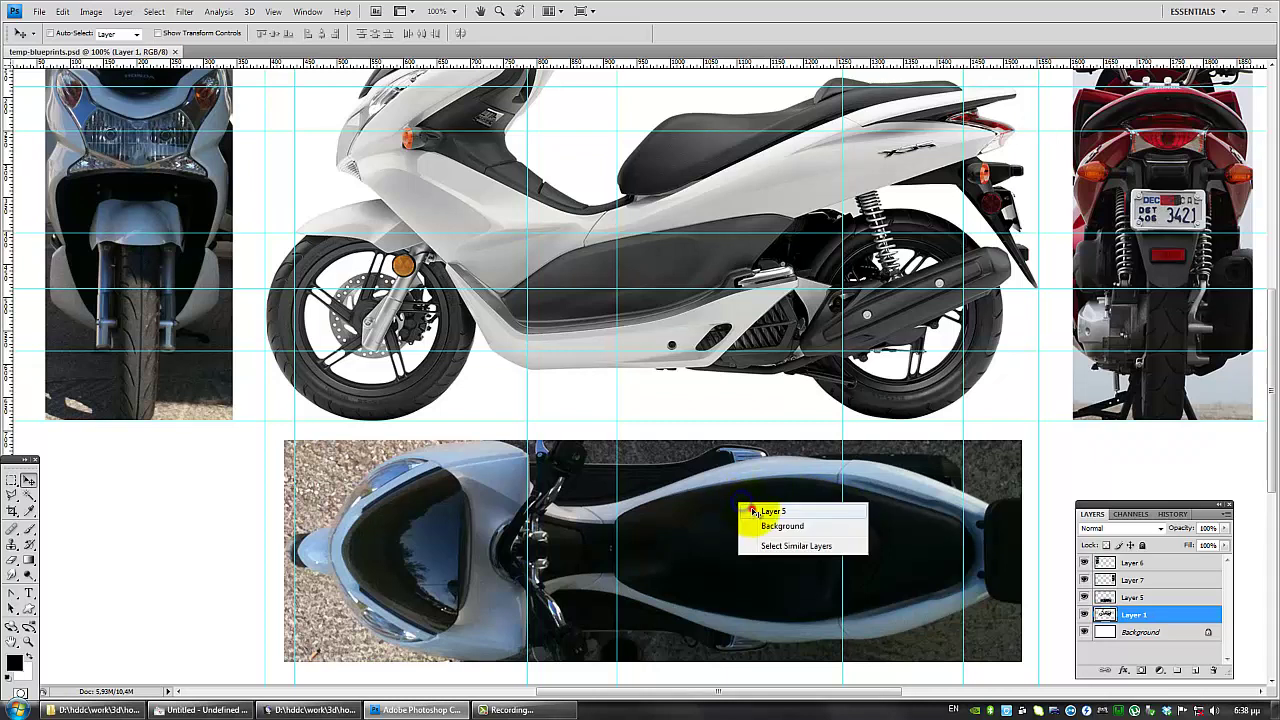
left_click(752, 509)
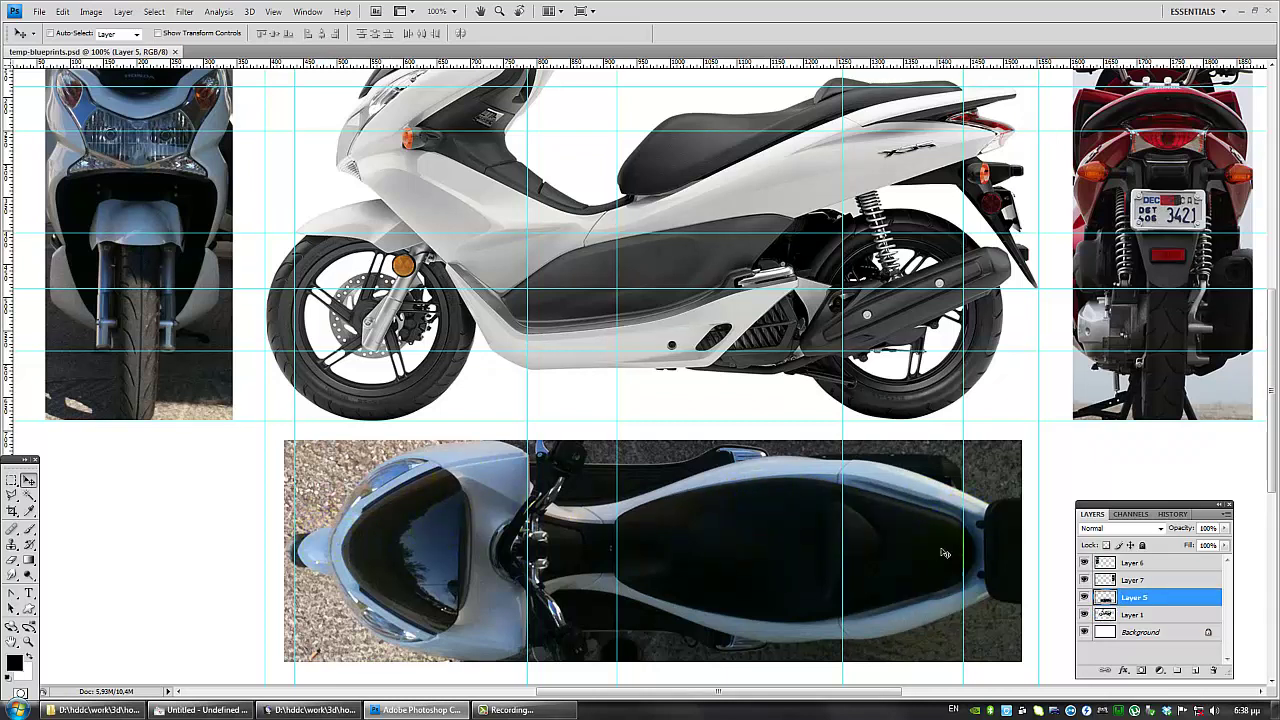
key("ctrl+t")
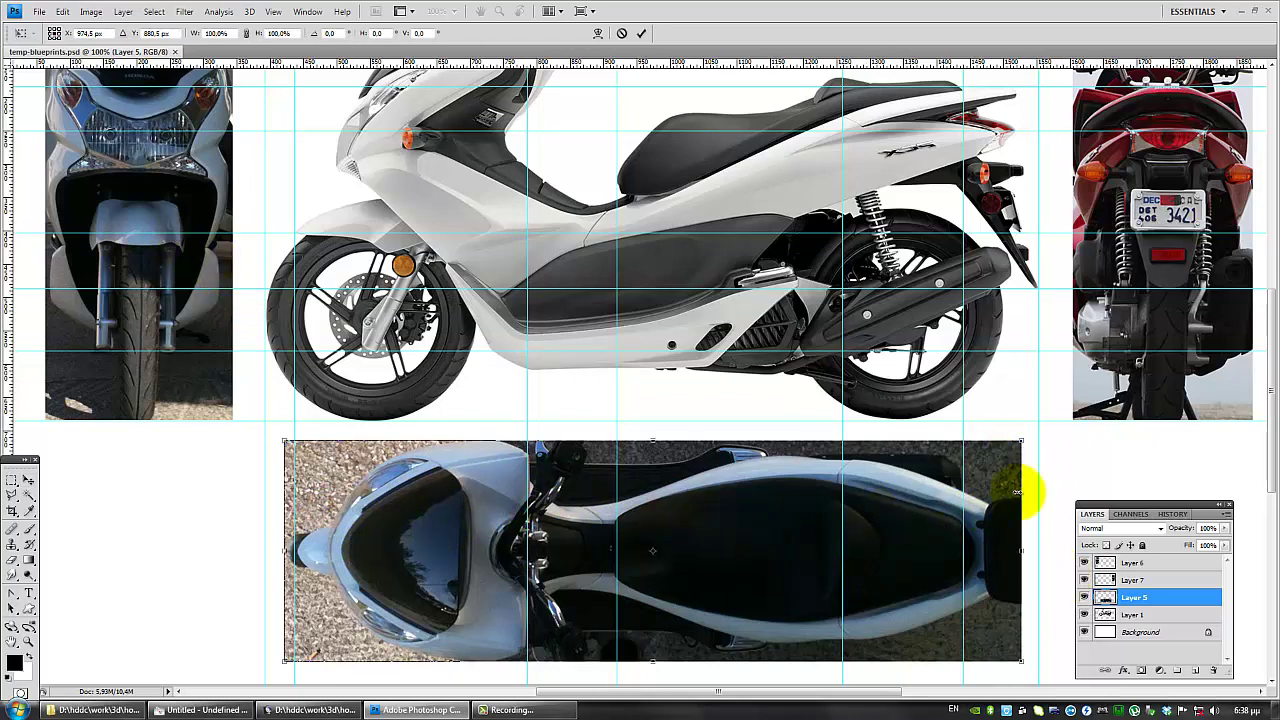
mouse_move(1022, 442)
left_mouse_down()
mouse_move(1157, 429)
mouse_move(1021, 443)
left_mouse_up()
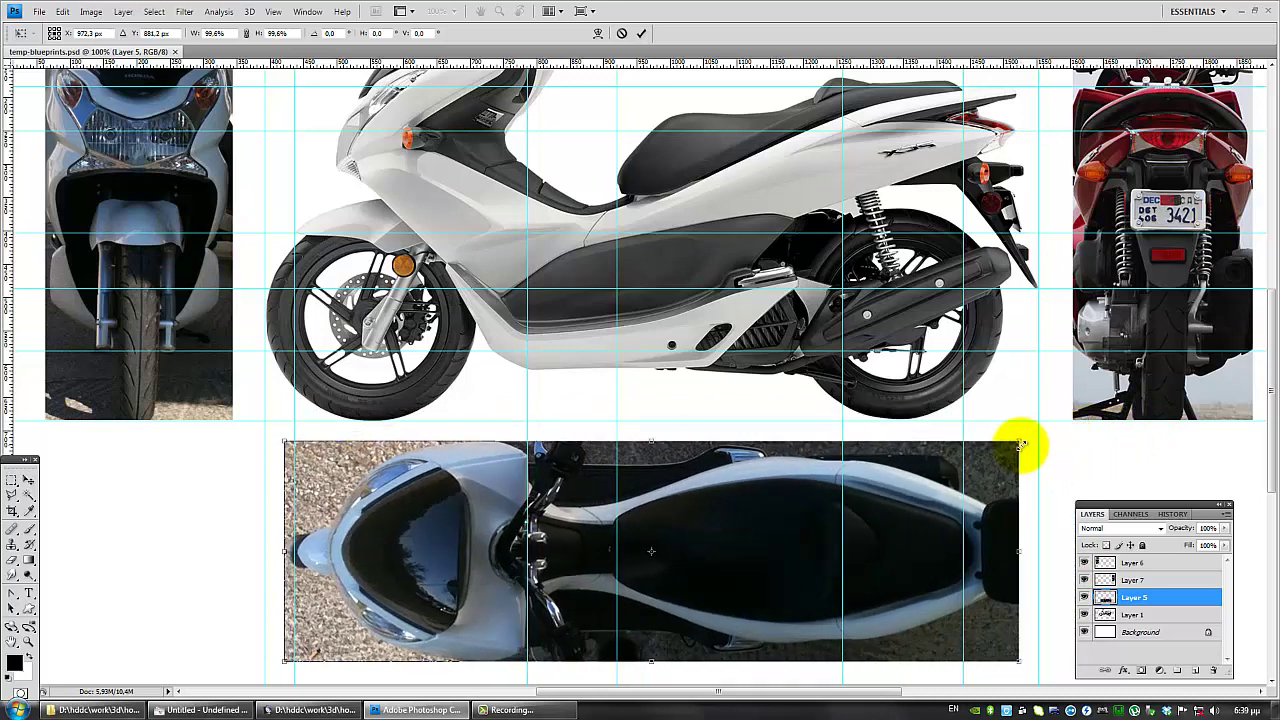
key("Return")
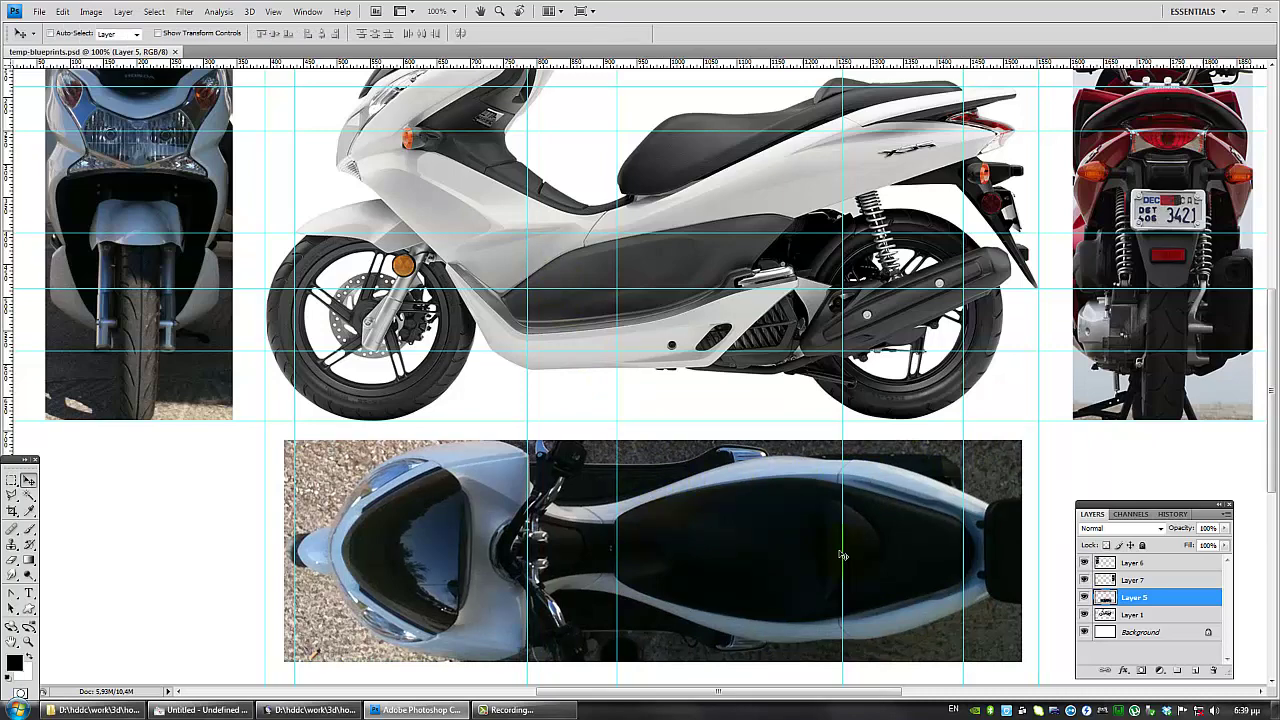
scroll(843, 549, "up", 3)
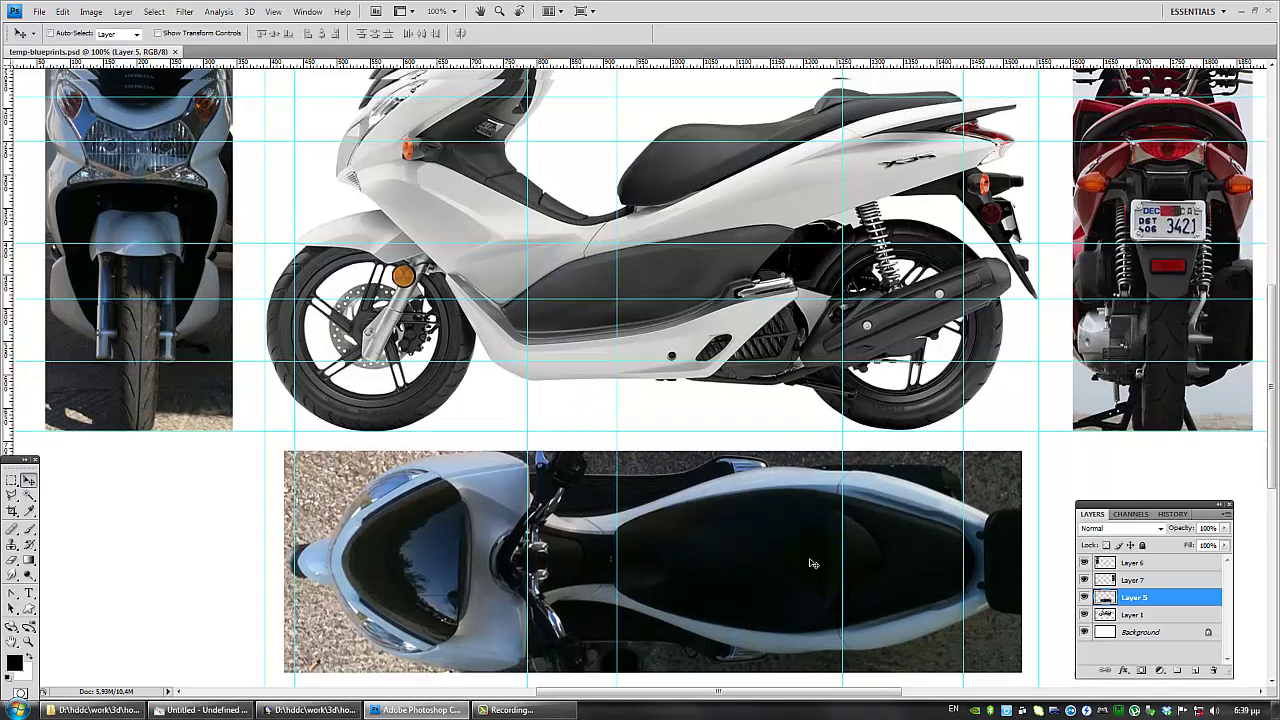
Step: Add one horizontal guide across the side view and another higher on the scooter
scroll(266, 366, "up", 3)
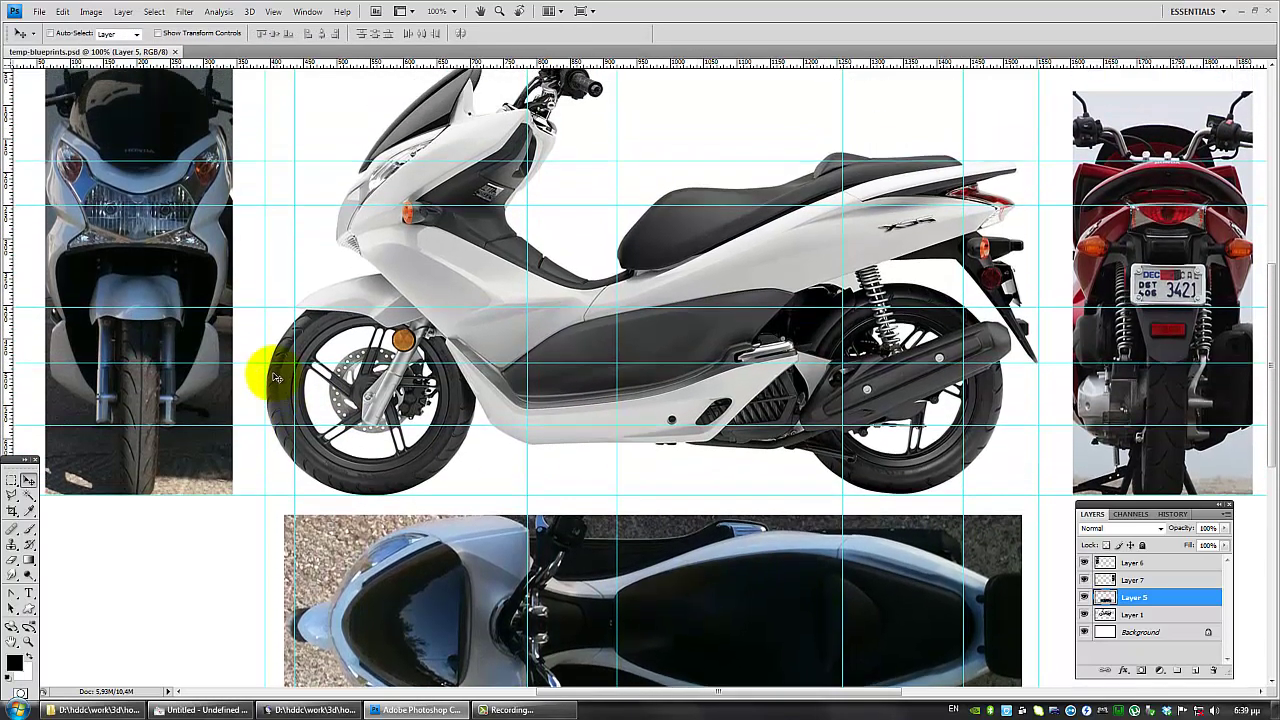
scroll(251, 294, "up", 3)
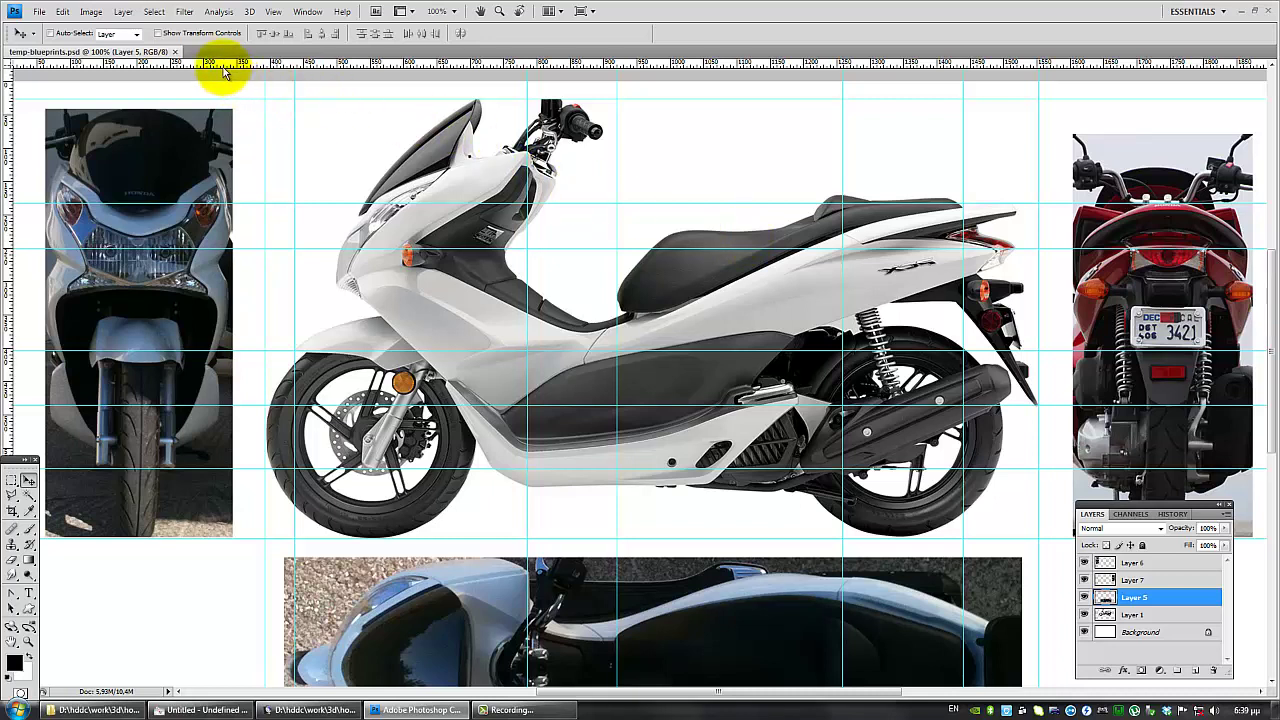
left_click_drag(220, 70, 155, 287)
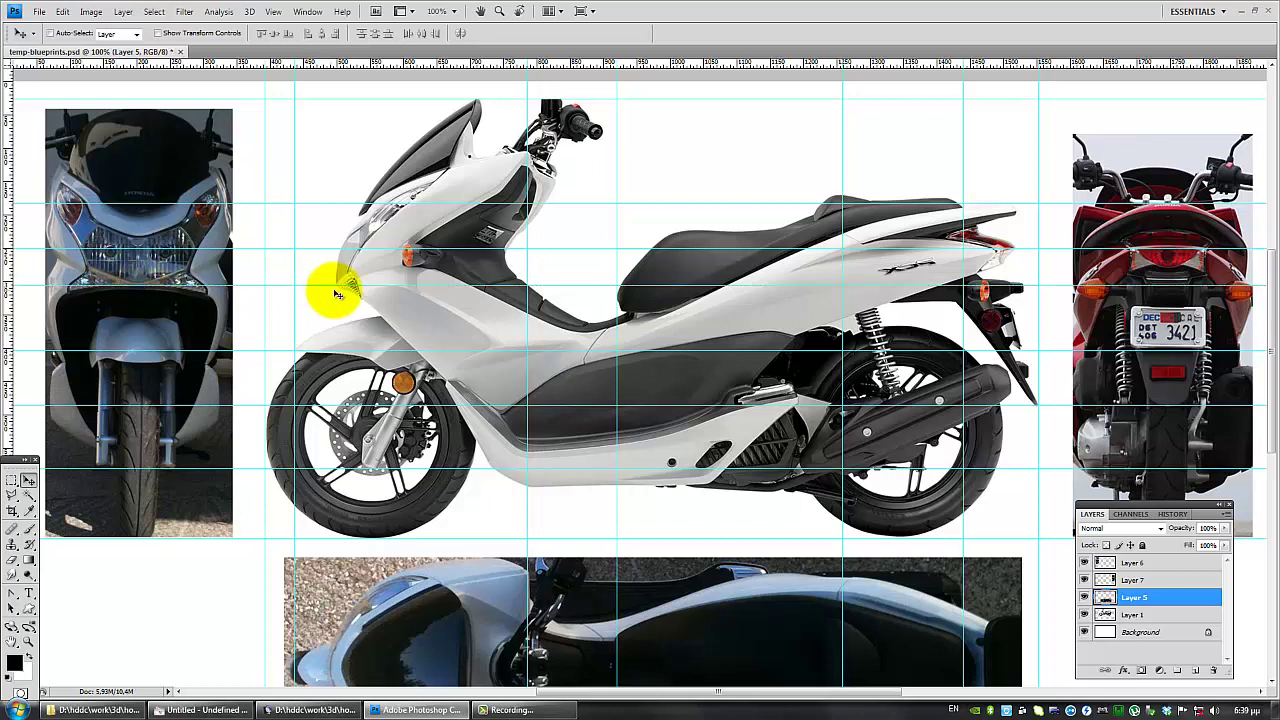
left_click_drag(320, 64, 182, 182)
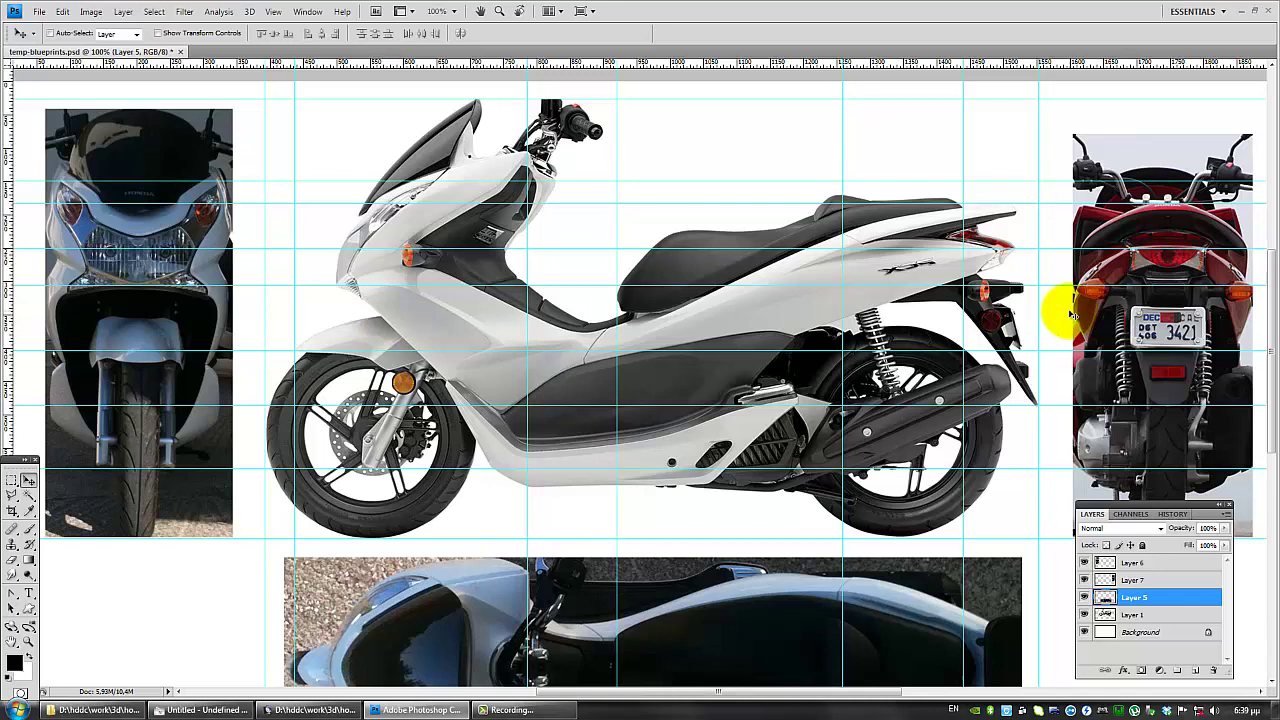
left_click_drag(882, 692, 942, 692)
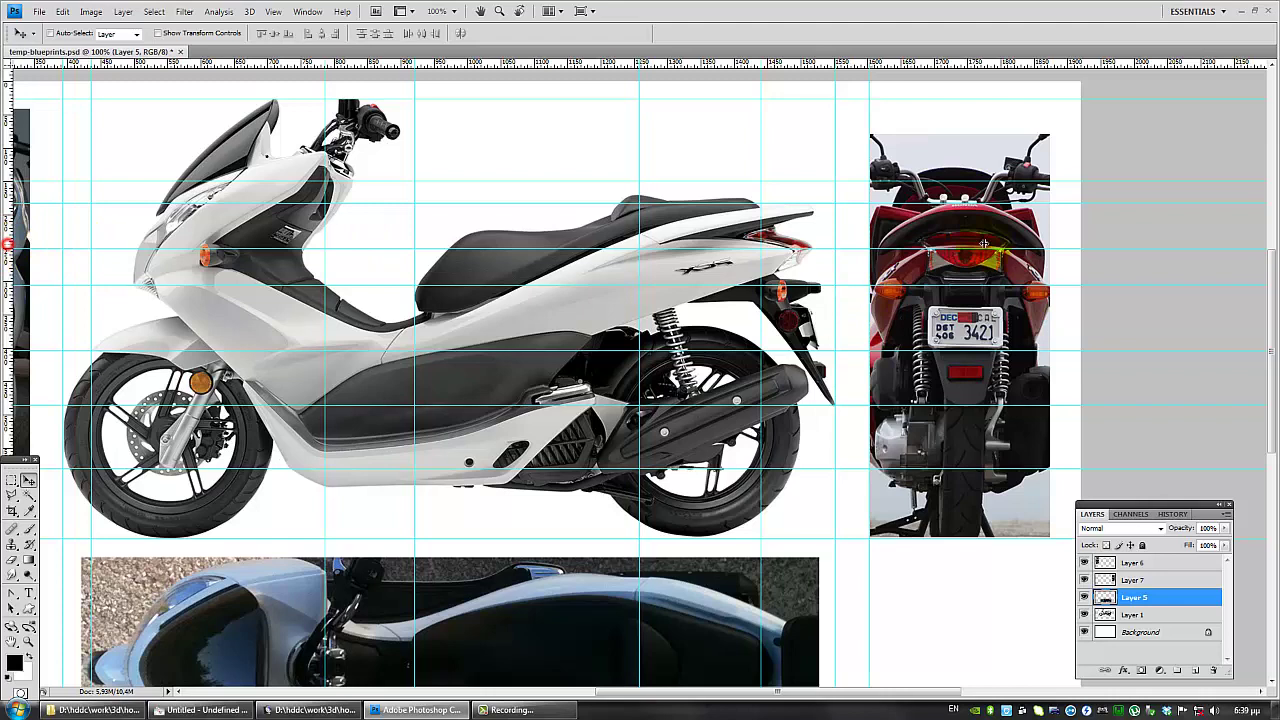
Step: Place vertical guides at the rear-view and front-view photo edges and a lower horizontal guide
left_click_drag(984, 244, 1051, 244)
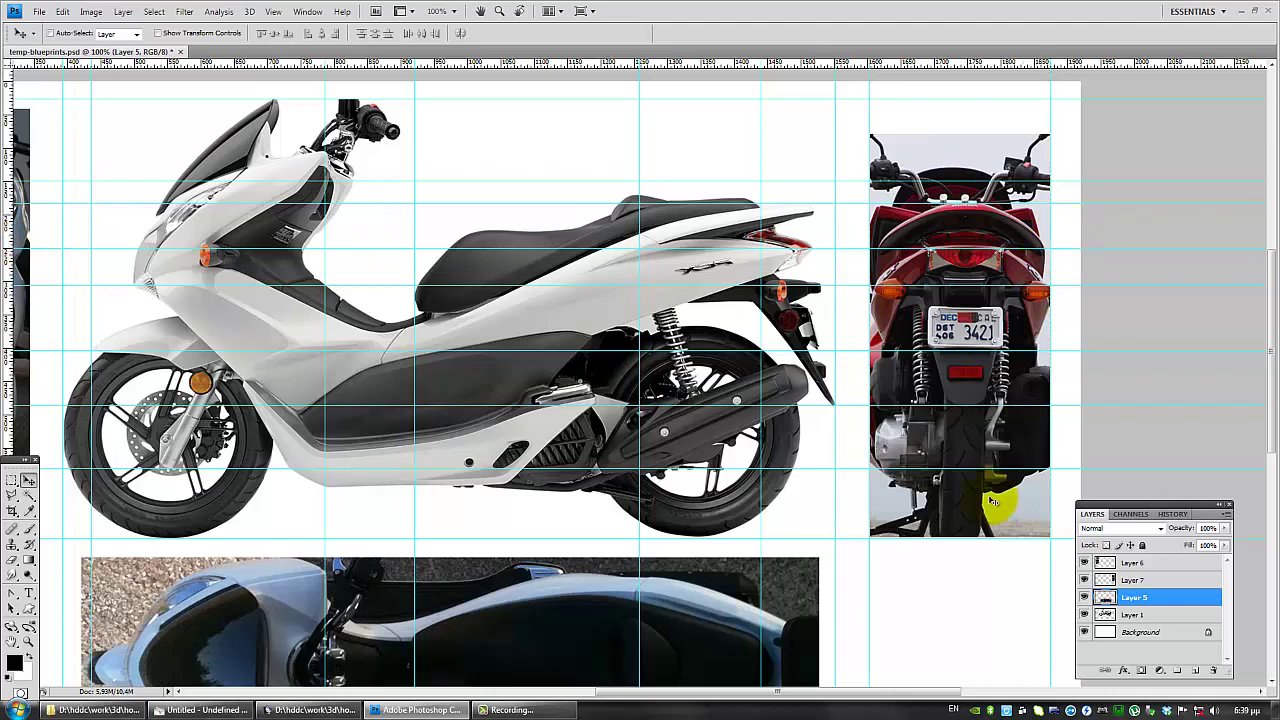
left_click_drag(593, 62, 677, 689)
left_click_drag(603, 63, 651, 672)
left_click_drag(10, 214, 159, 214)
left_click_drag(26, 220, 344, 234)
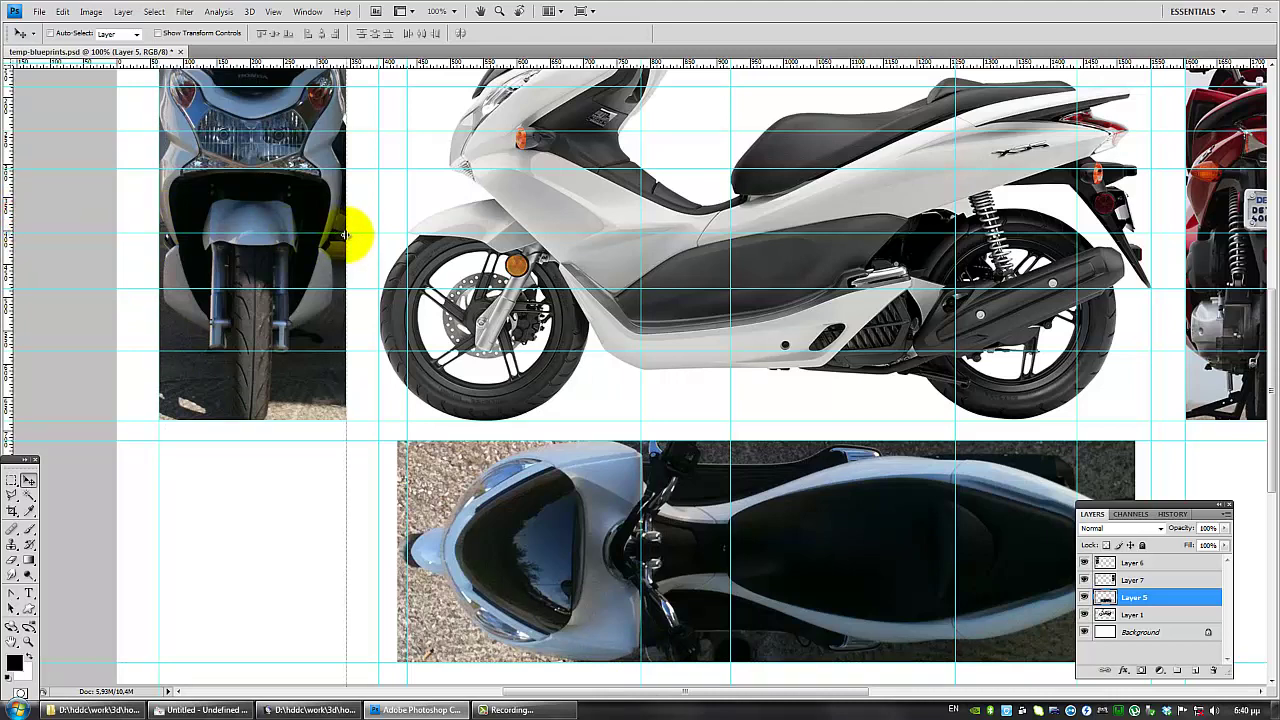
scroll(923, 449, "up", 3)
Step: Flatten the image and marquee-select the side view of the scooter
left_click(122, 11)
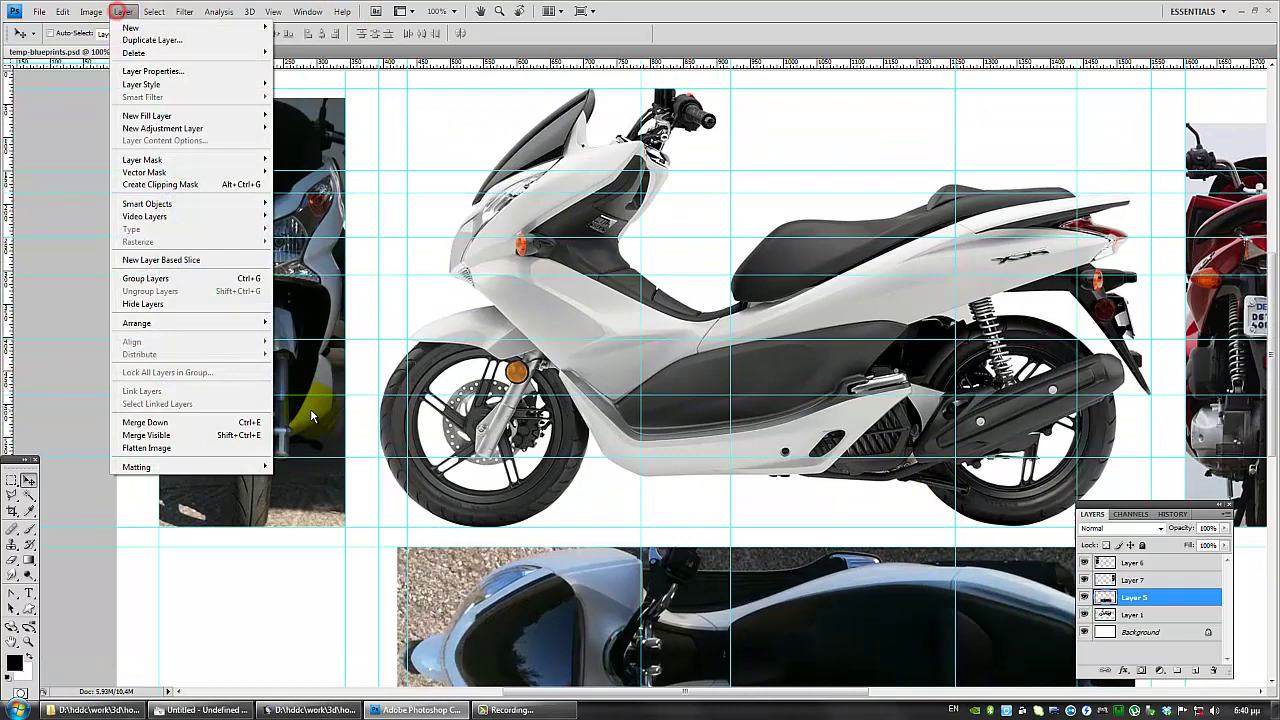
left_click(257, 448)
left_click_drag(686, 691, 700, 663)
left_click(13, 482)
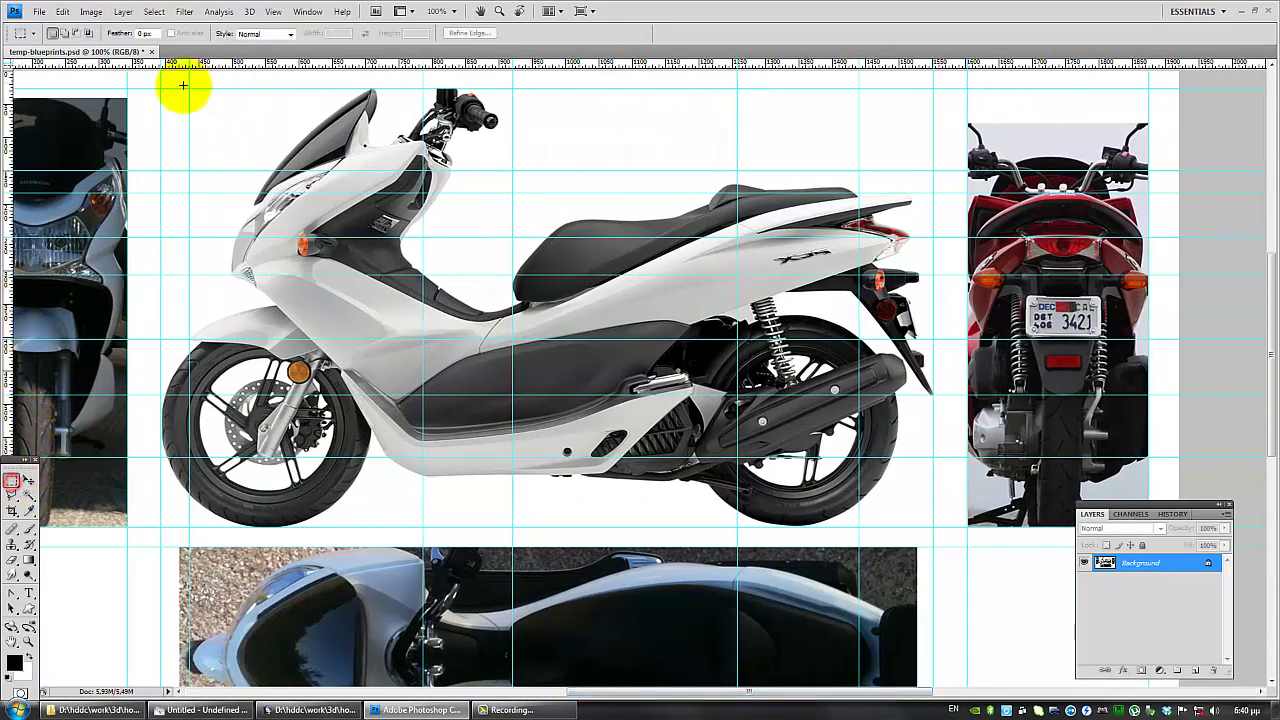
left_click_drag(160, 88, 926, 526)
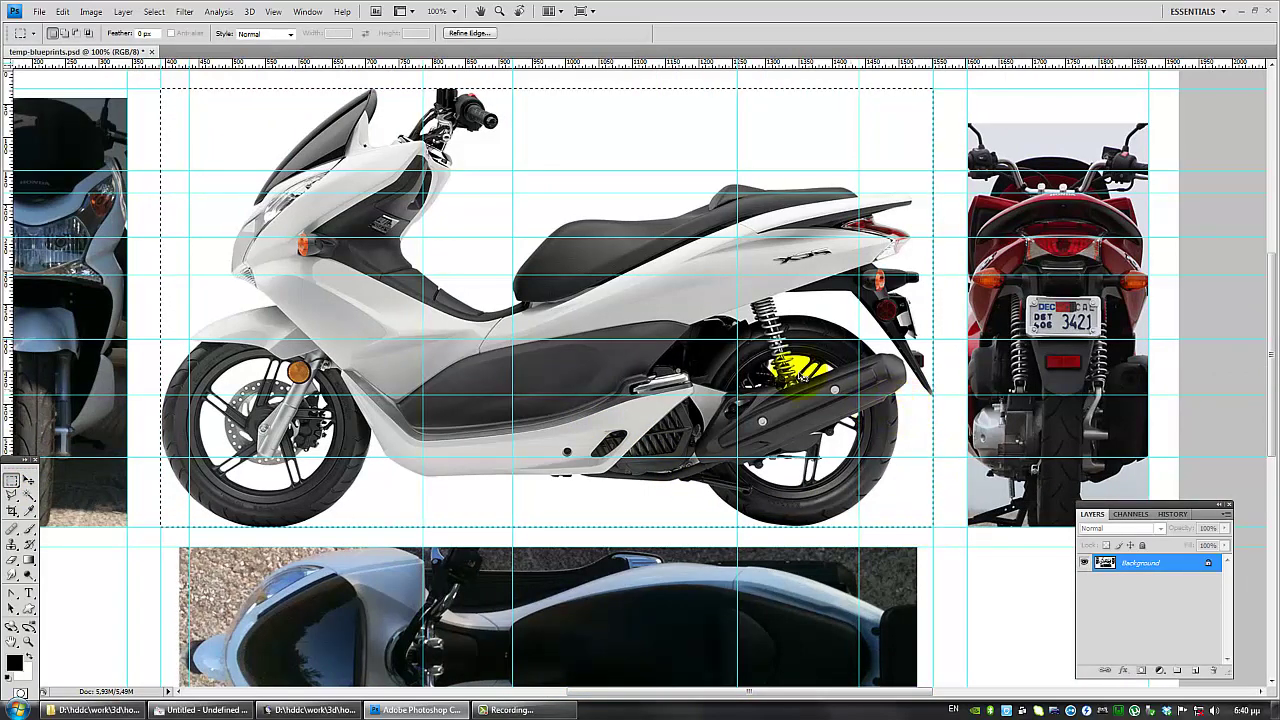
Step: Paste the side view into a new document and Save for Web as sideview.jpg
left_click(38, 12)
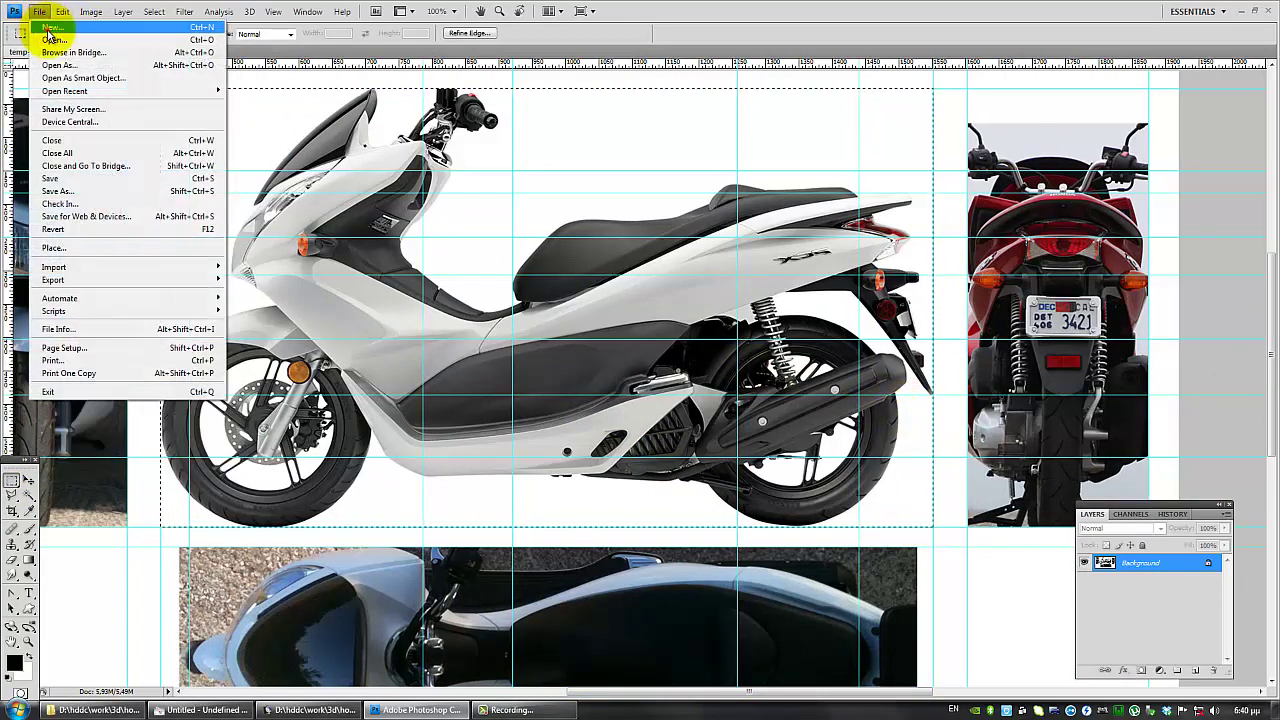
left_click(34, 33)
left_click(864, 418)
key("ctrl+v")
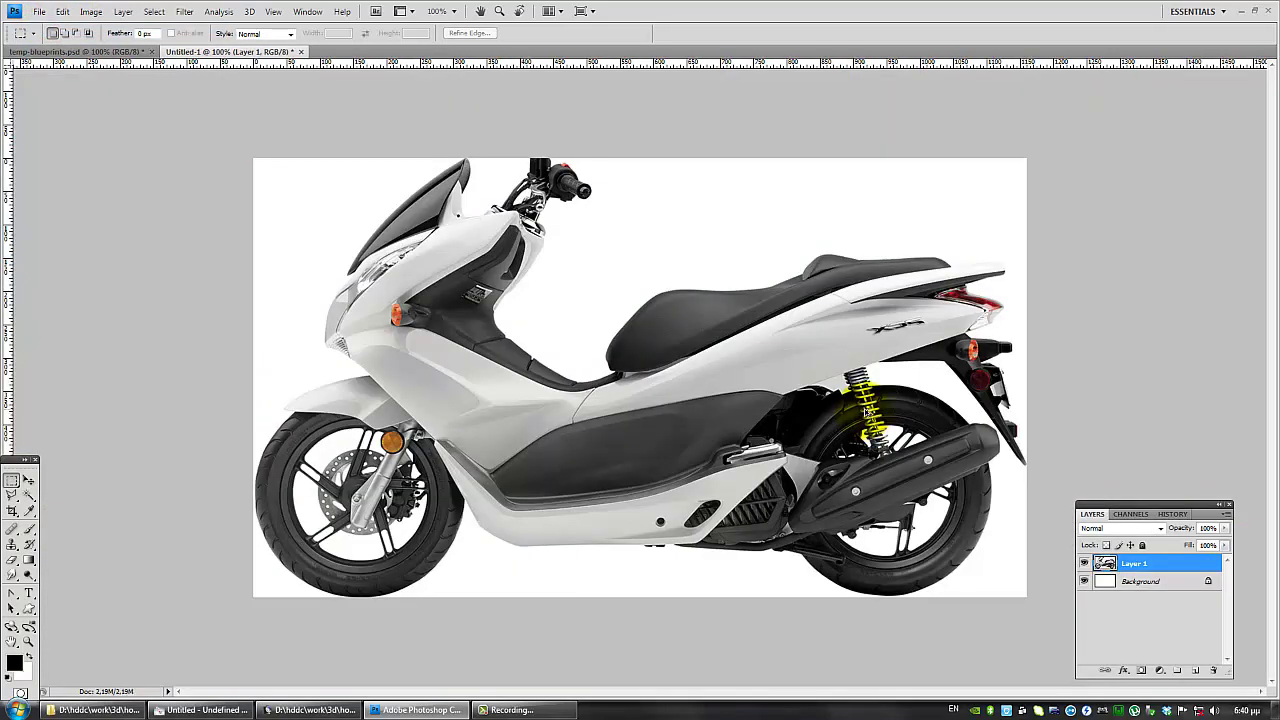
key("ctrl+alt+shift+s")
key("Return")
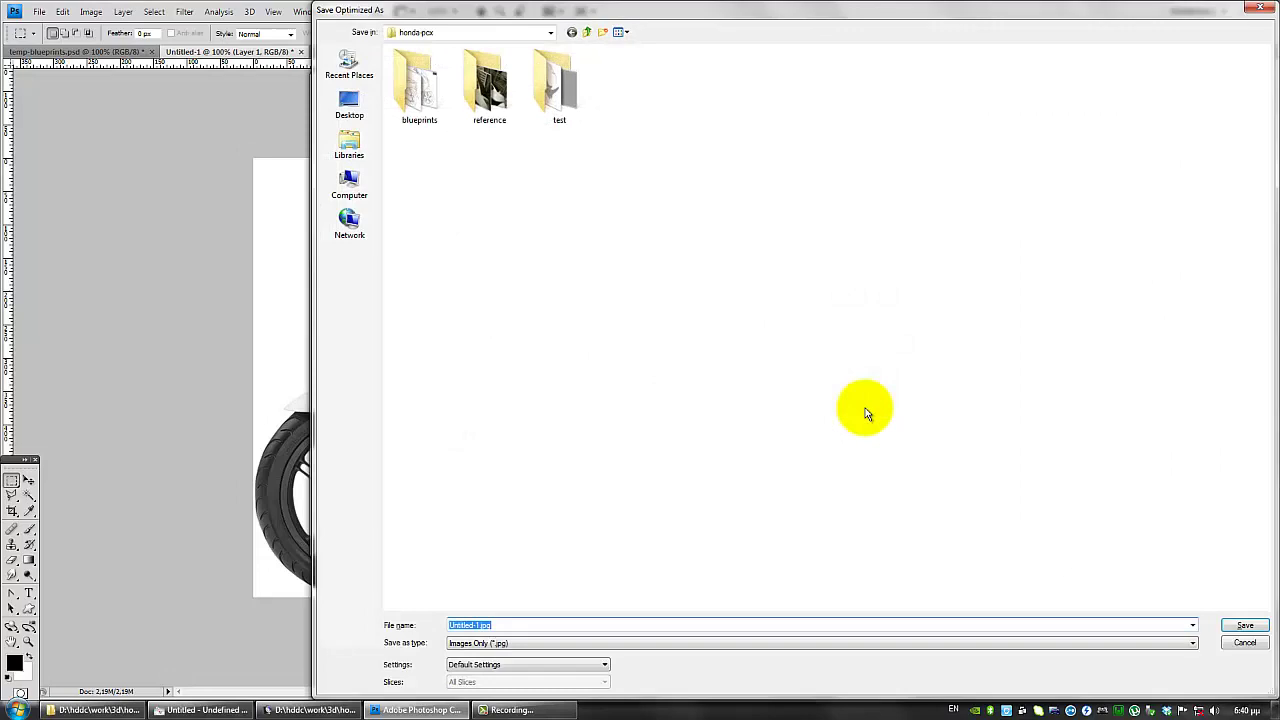
type("sideview")
key("Return")
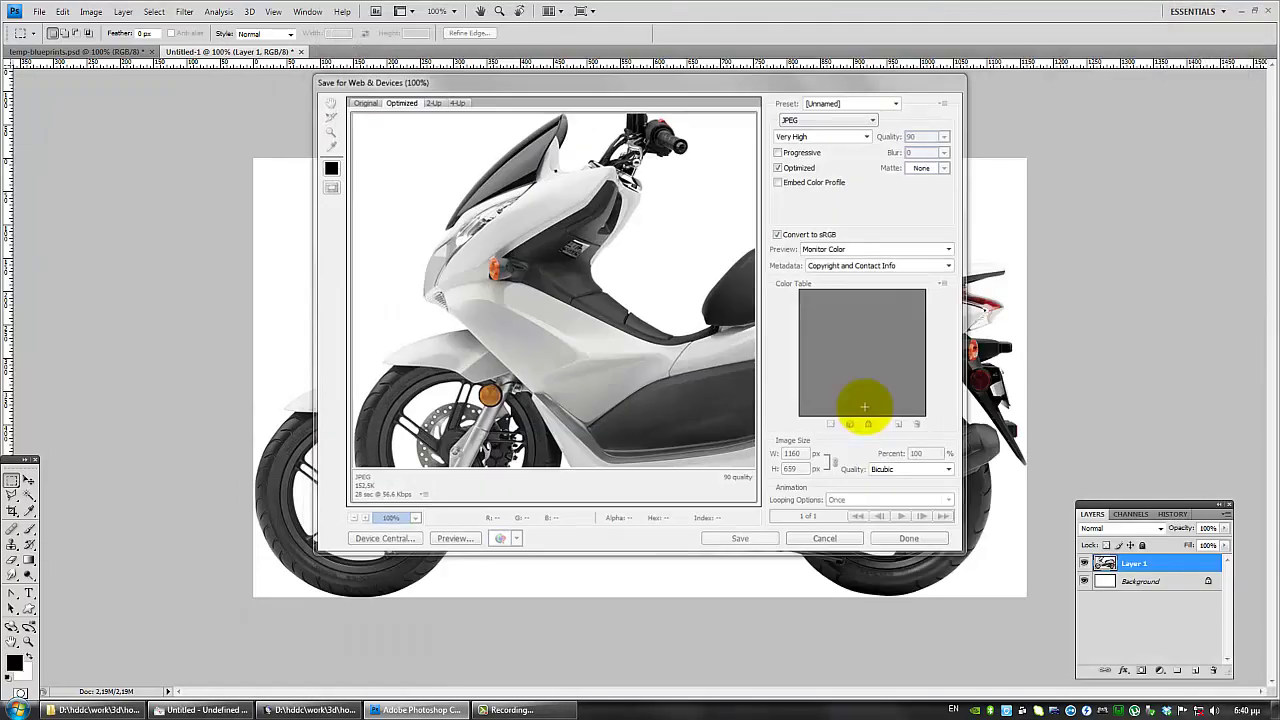
Step: Go back to temp-blueprints.psd and deselect the side view
left_click(90, 50)
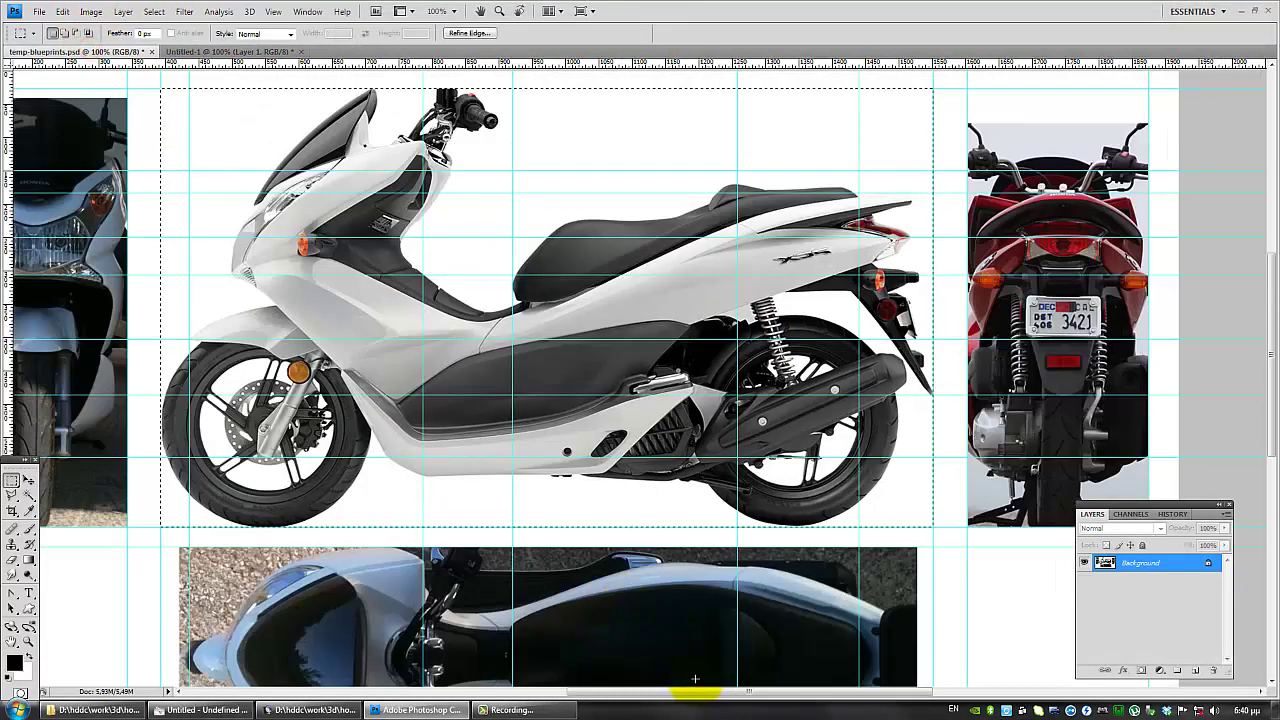
scroll(752, 620, "down", 3)
scroll(381, 578, "down", 1)
left_click(163, 416)
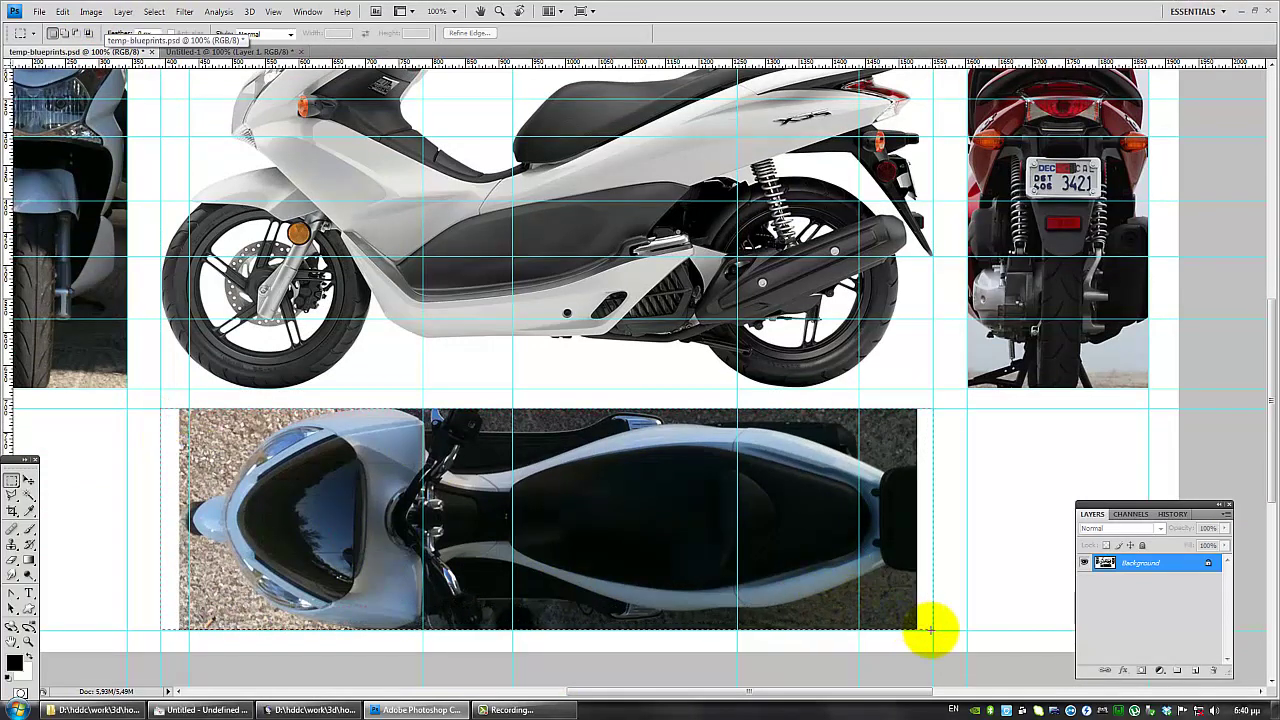
Step: Select the top view and paste it into a new 1160 x 333 document
left_click_drag(930, 630, 932, 630)
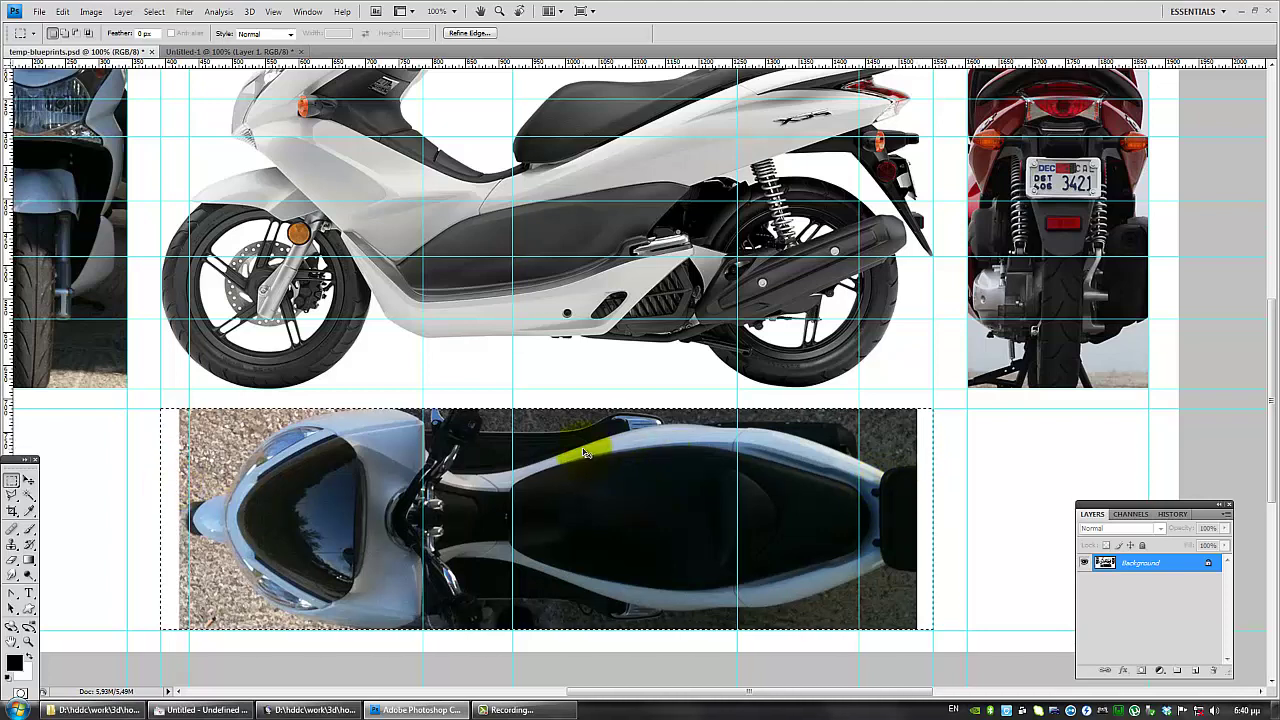
left_click(39, 11)
left_click(50, 30)
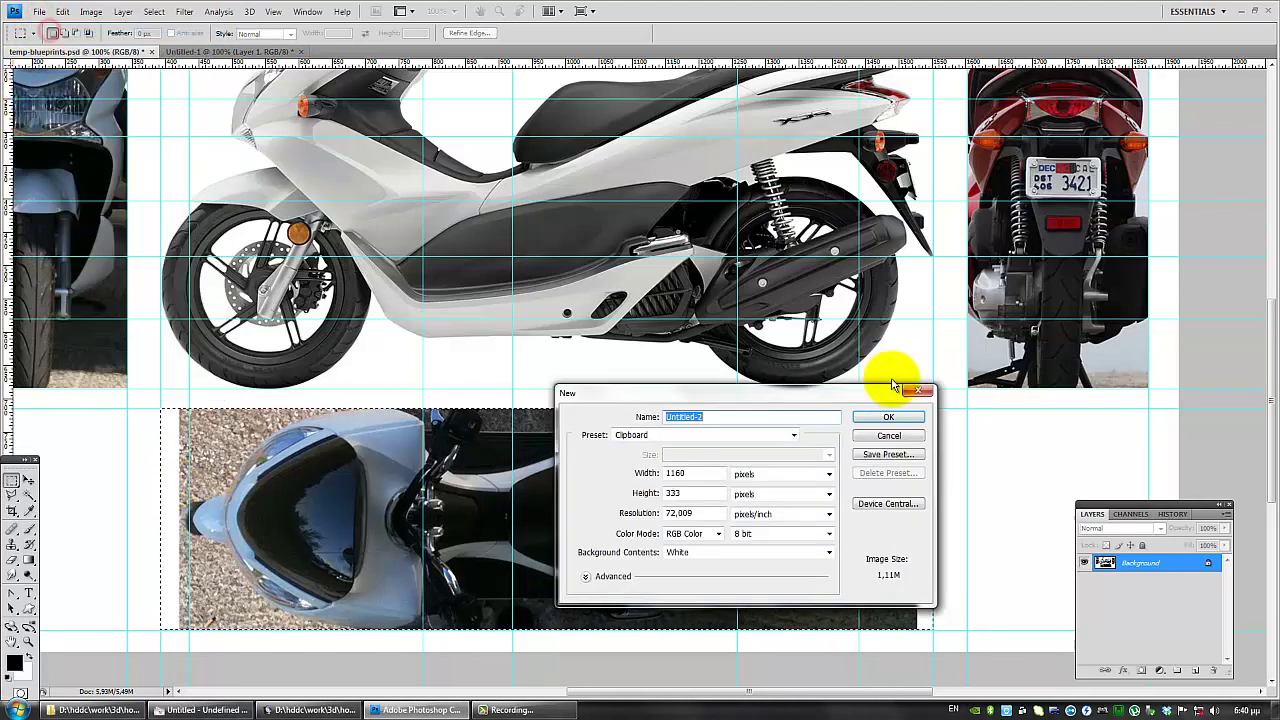
left_click(874, 418)
key("ctrl+v")
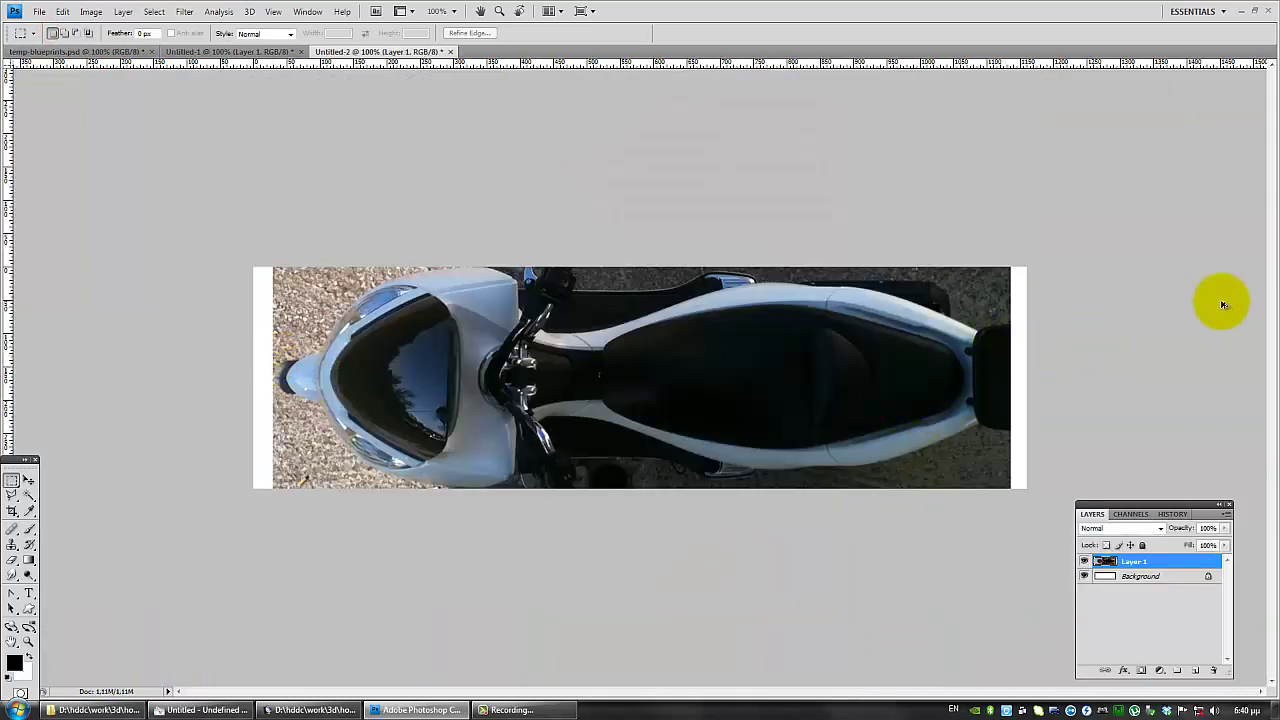
Step: Save the top view for web as topview.jpg and return to temp-blueprints.psd
key("ctrl+alt+shift+s")
key("Return")
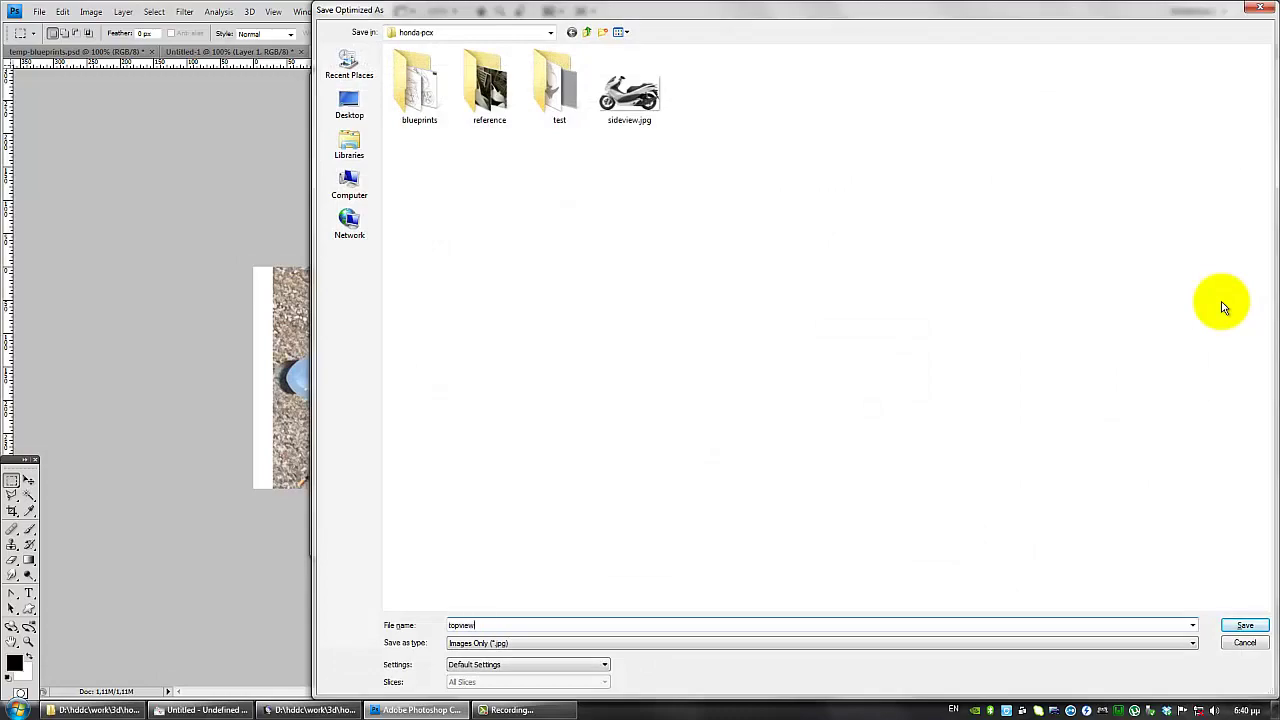
key("Return")
left_click(100, 51)
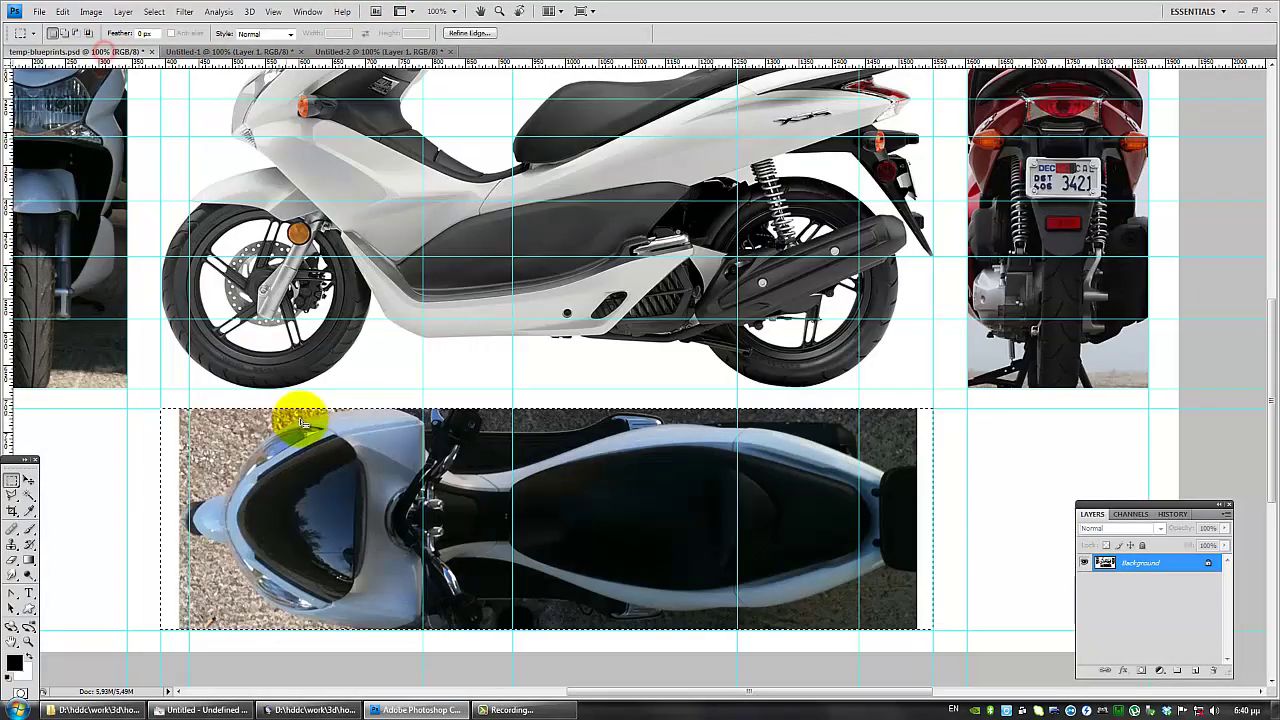
scroll(951, 371, "up", 3)
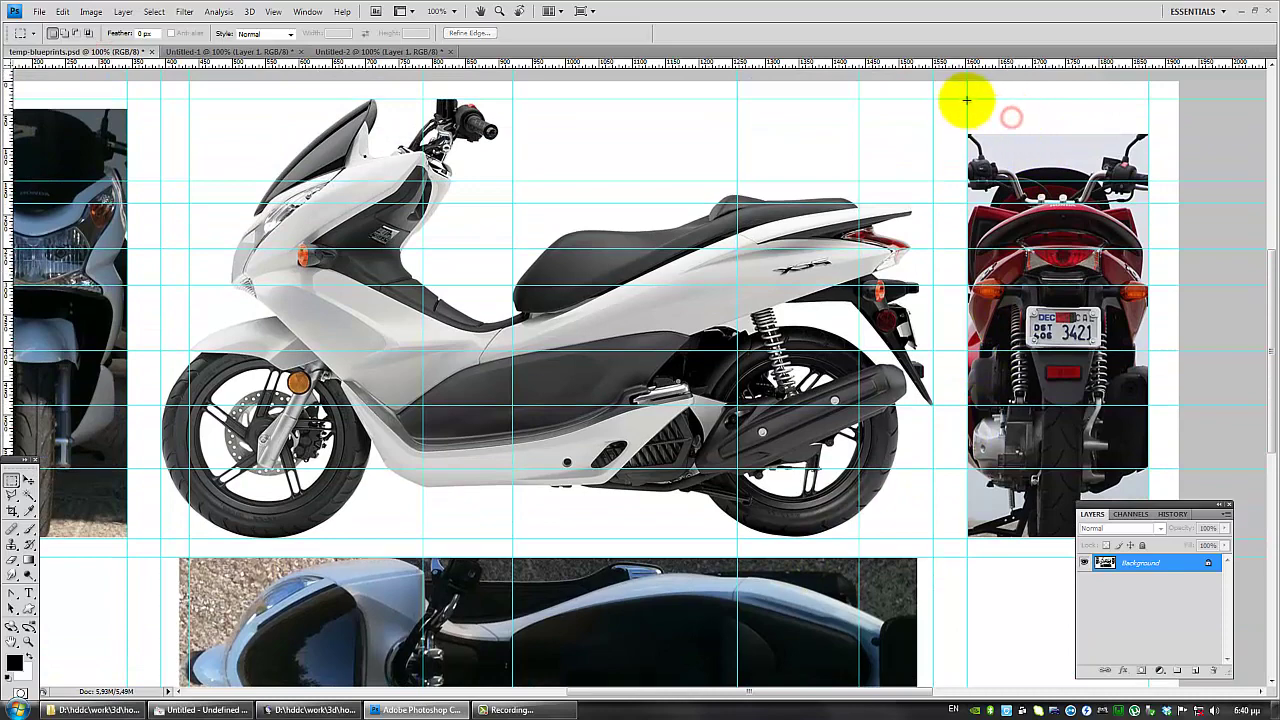
Step: Export the rear view through a new document as rearview.jpg, then deselect it on the blueprint sheet
left_click_drag(967, 100, 1157, 528)
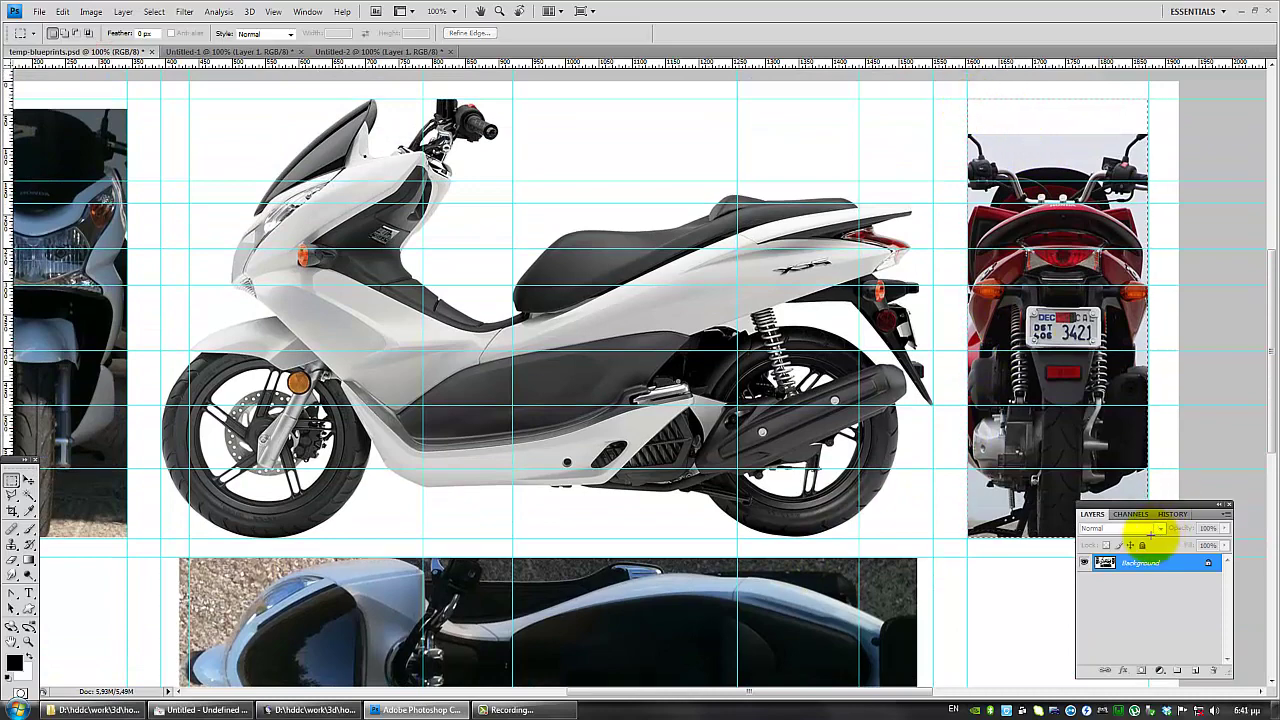
left_click(39, 11)
left_click(46, 27)
key("Return")
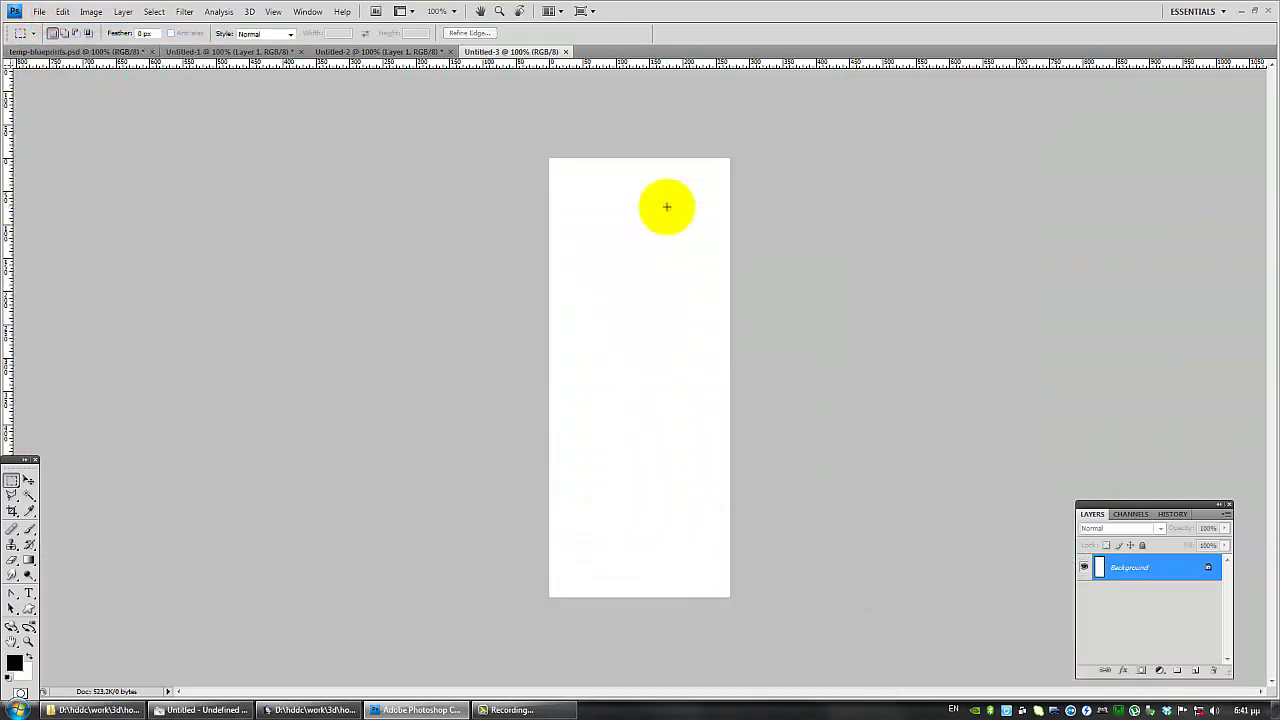
key("ctrl+v")
key("ctrl+alt+shift+s")
key("Return")
type("rea")
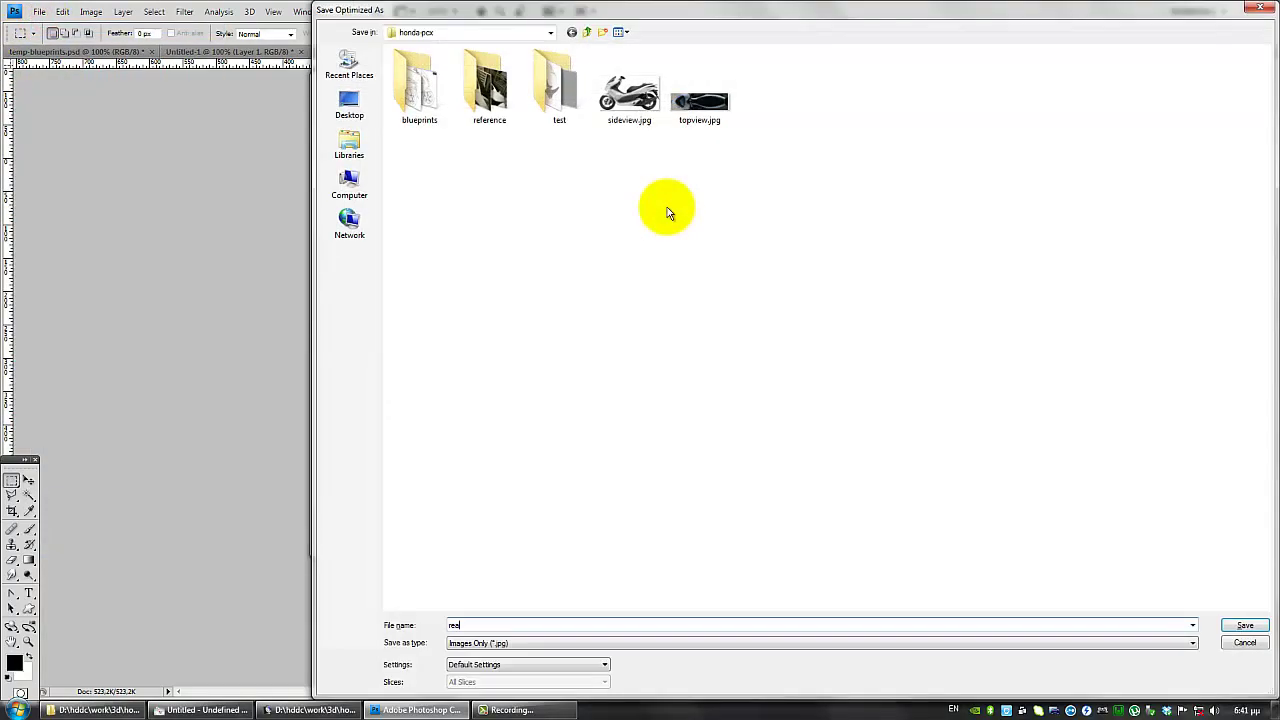
type("rview")
key("Return")
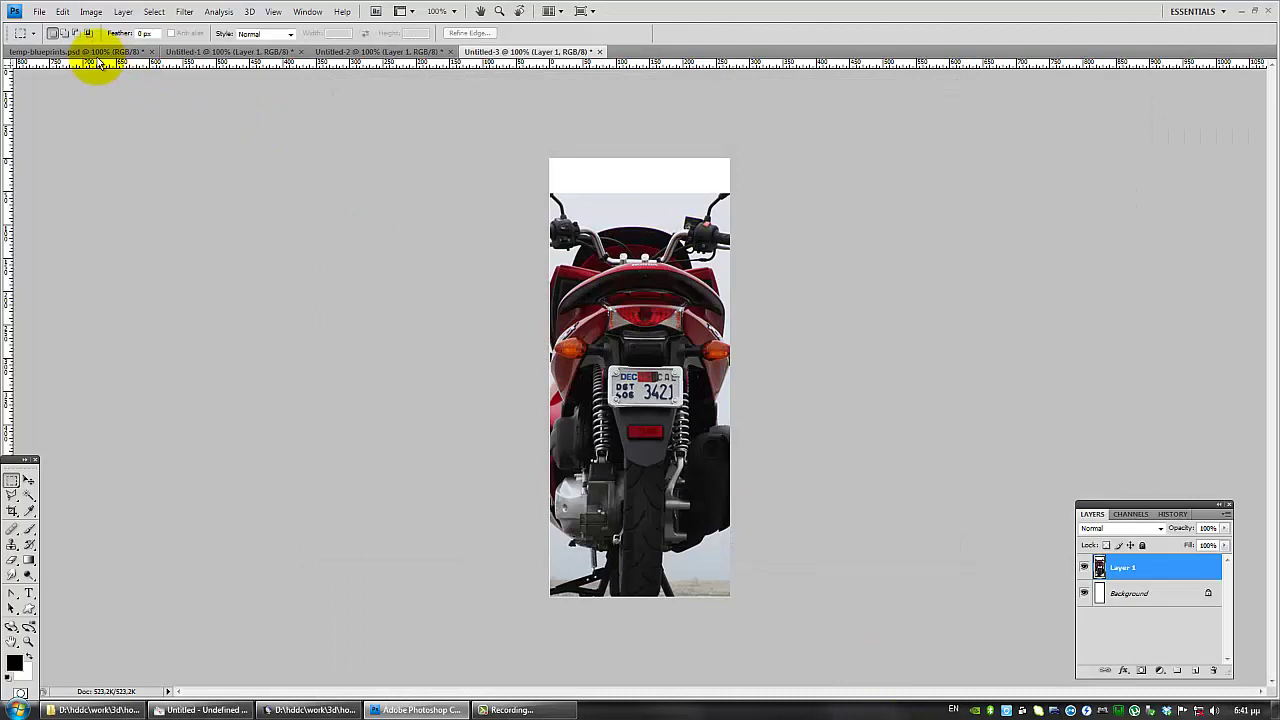
left_click(90, 51)
left_click_drag(779, 689, 712, 690)
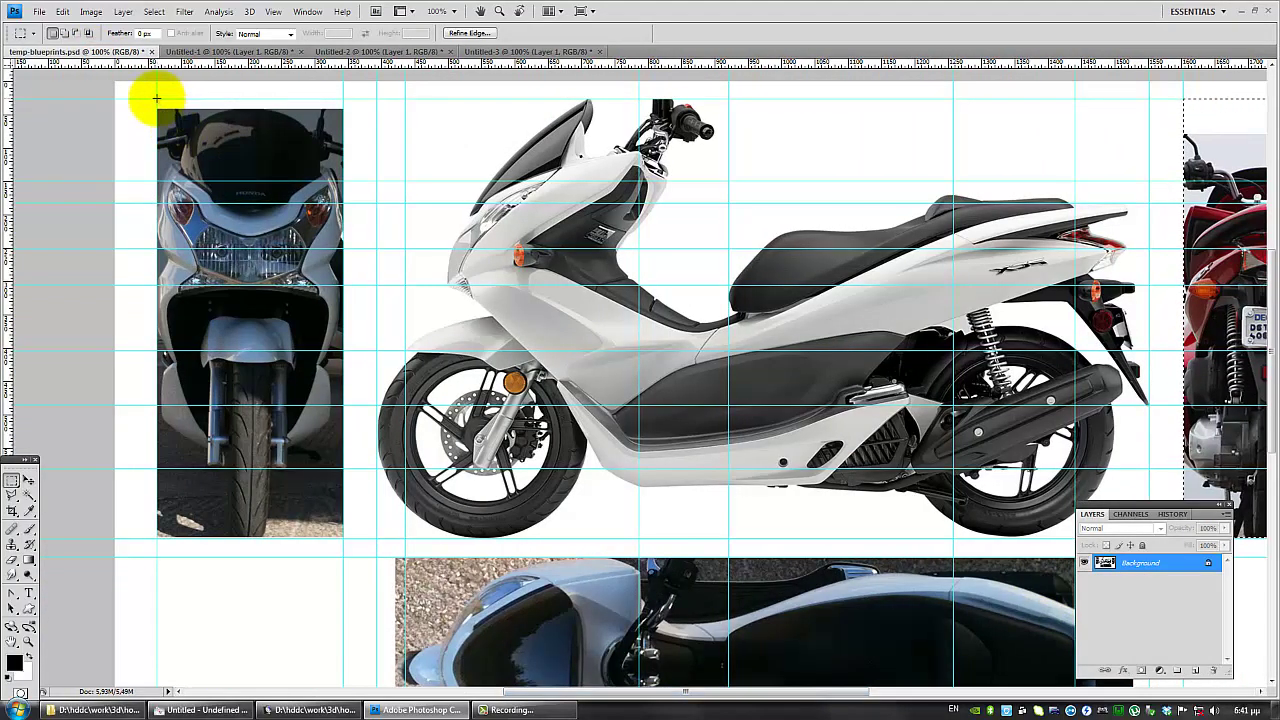
left_click(156, 97)
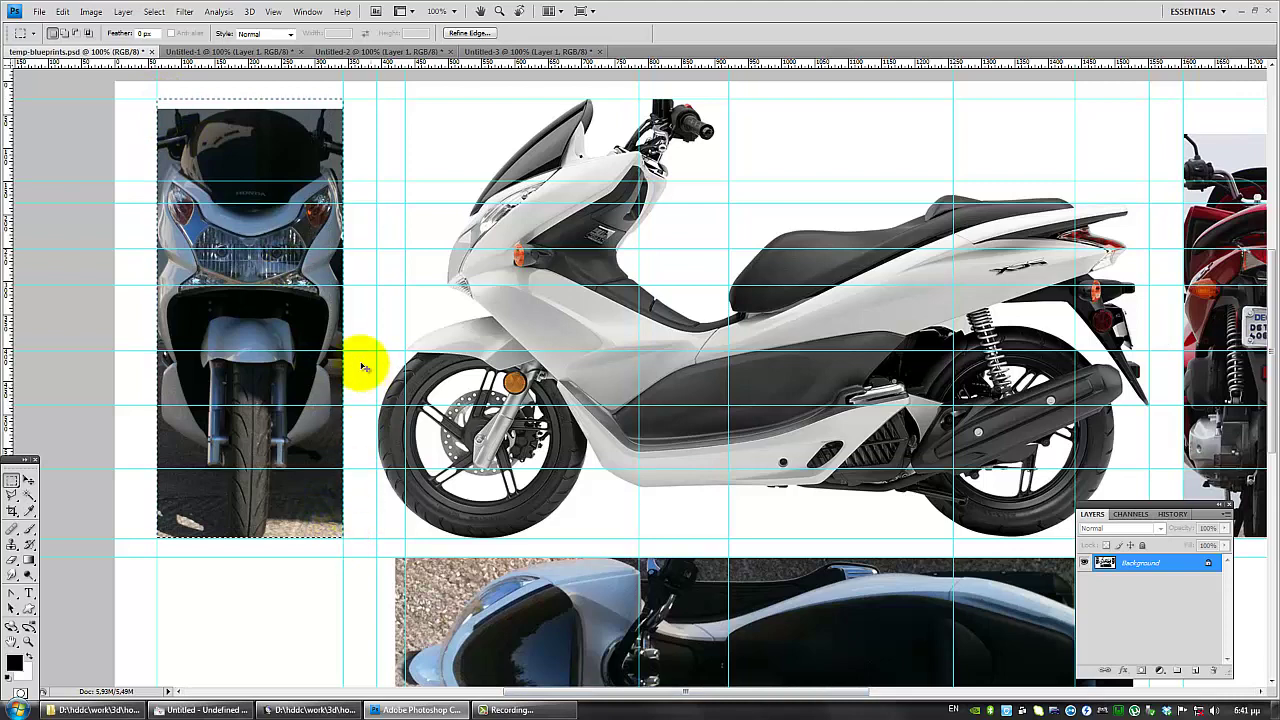
Step: Paste the front view into a new document and Save for Web as frontview.jpg
left_click(36, 14)
left_click(46, 24)
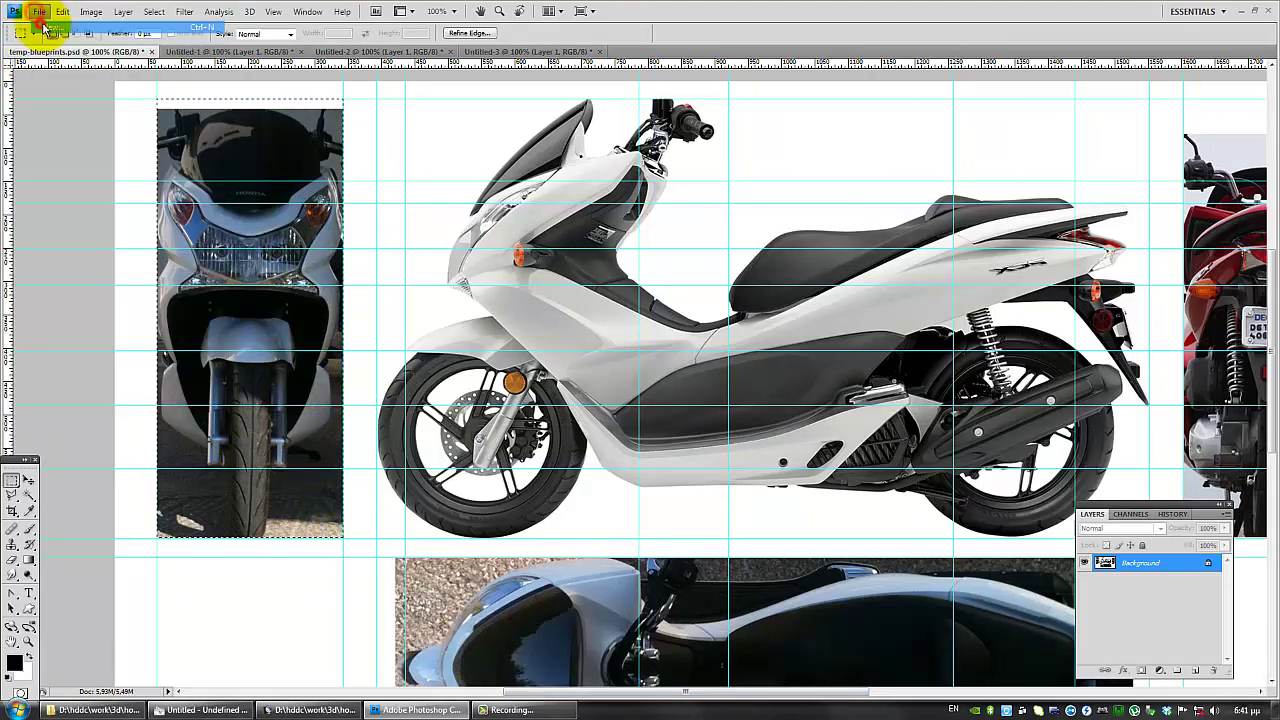
key("Return")
key("ctrl+v")
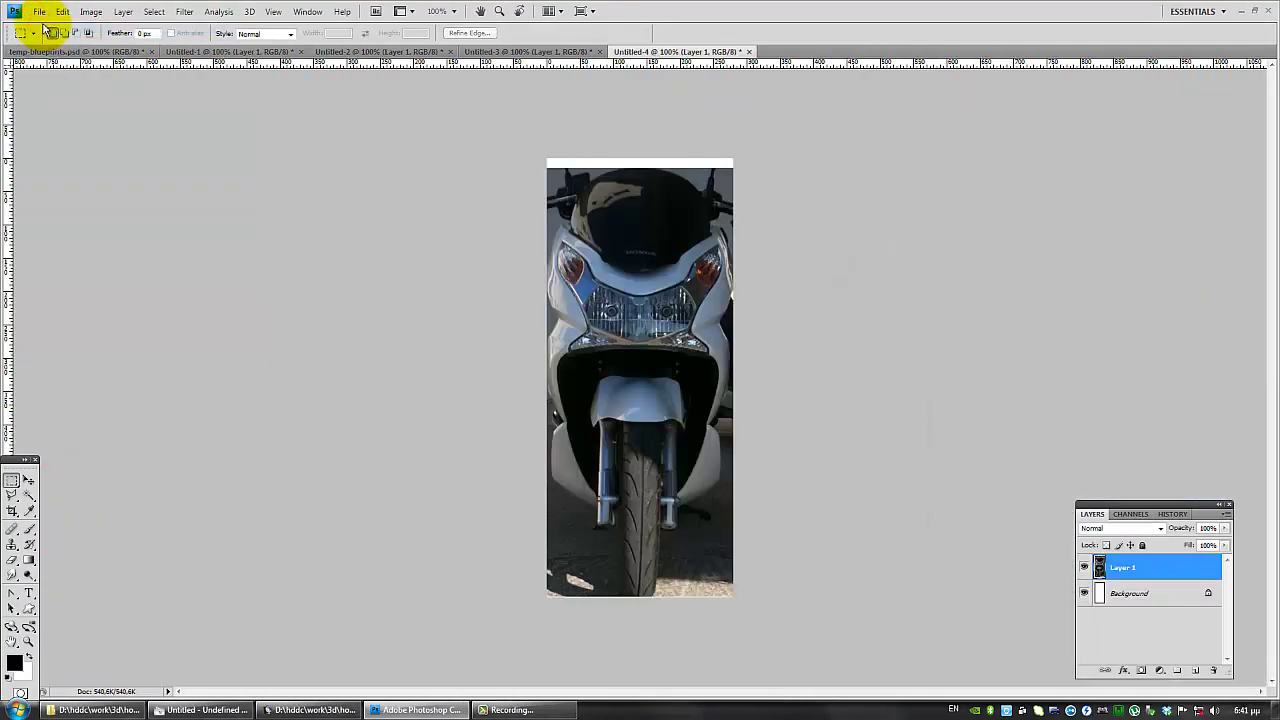
key("ctrl+alt+shift+s")
key("Return")
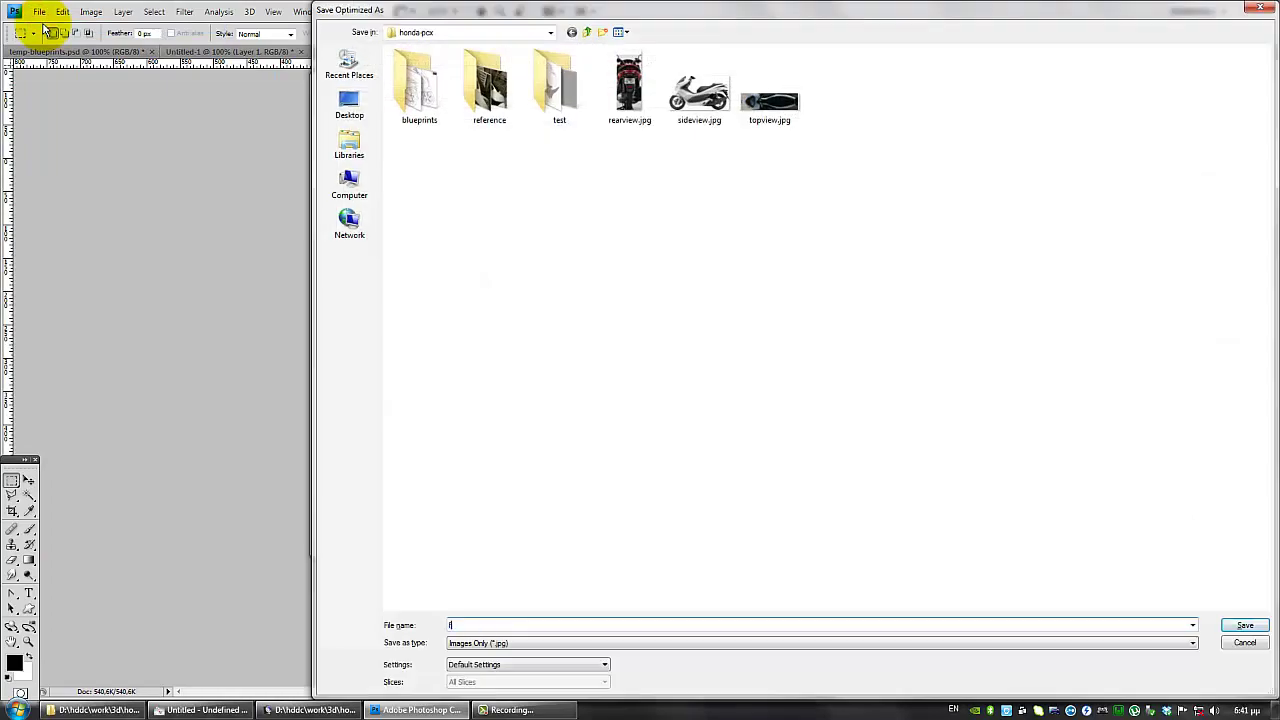
type("frontview")
key("Return")
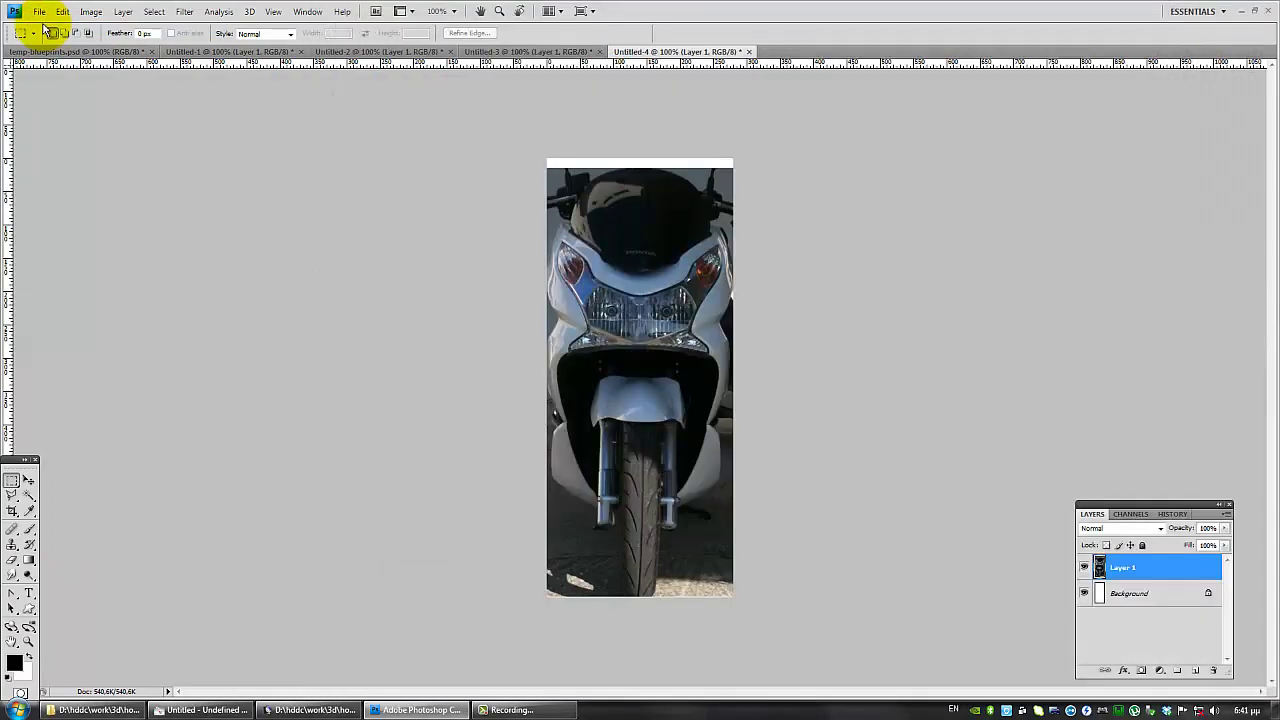
Step: Minimize Photoshop, restore the empty Rhino model and pan its Front viewport
left_click(1241, 12)
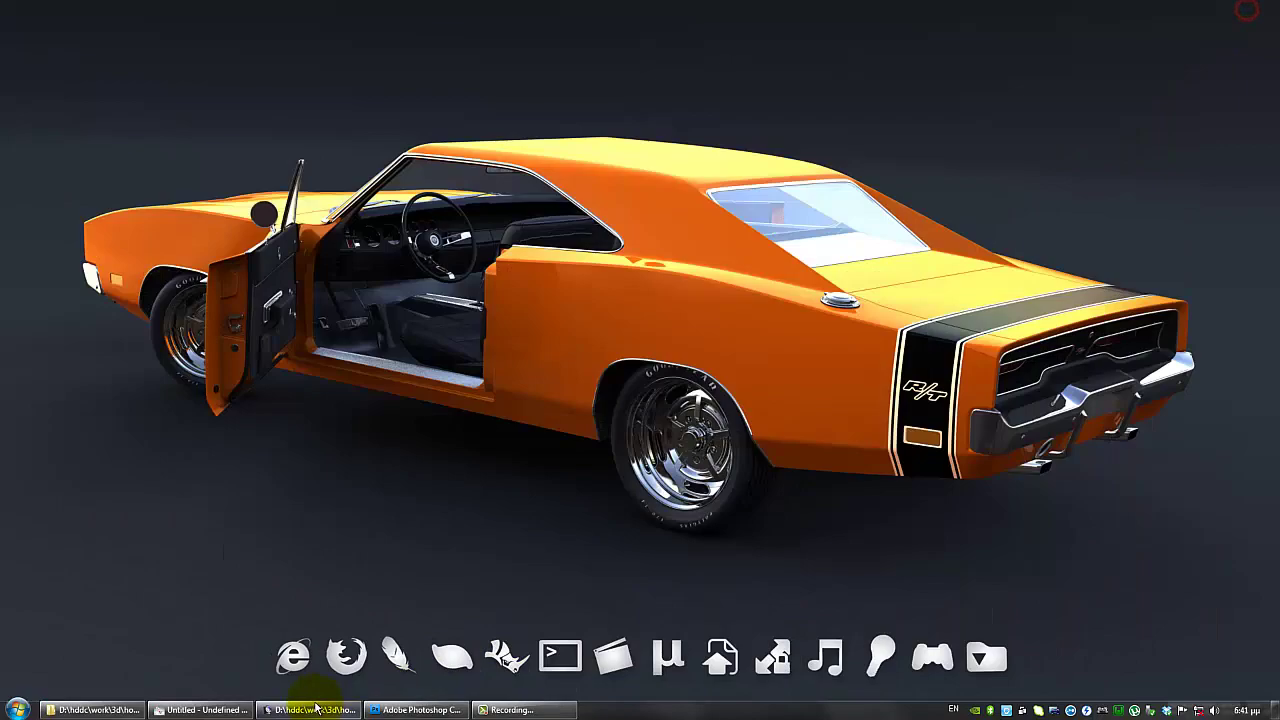
left_click(245, 590)
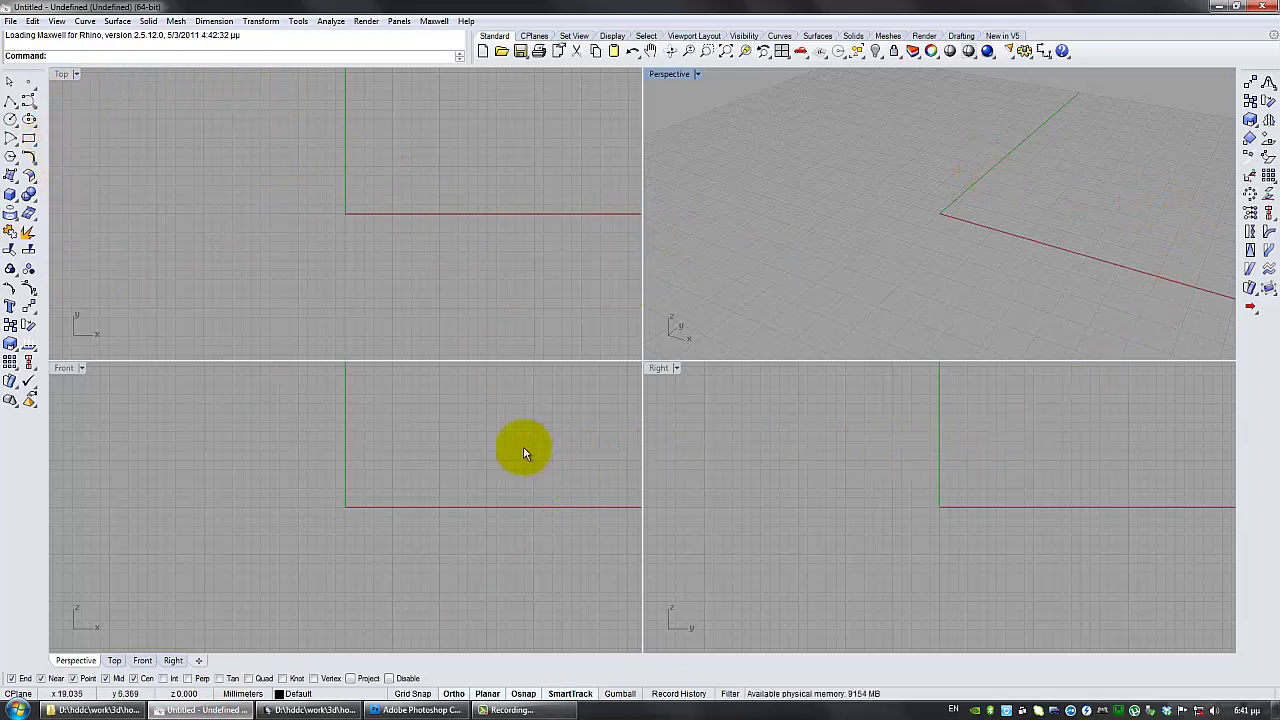
right_click_drag(520, 446, 449, 463)
Step: Choose sideview.jpg as a background bitmap to place via View > Background Bitmap
left_click(57, 21)
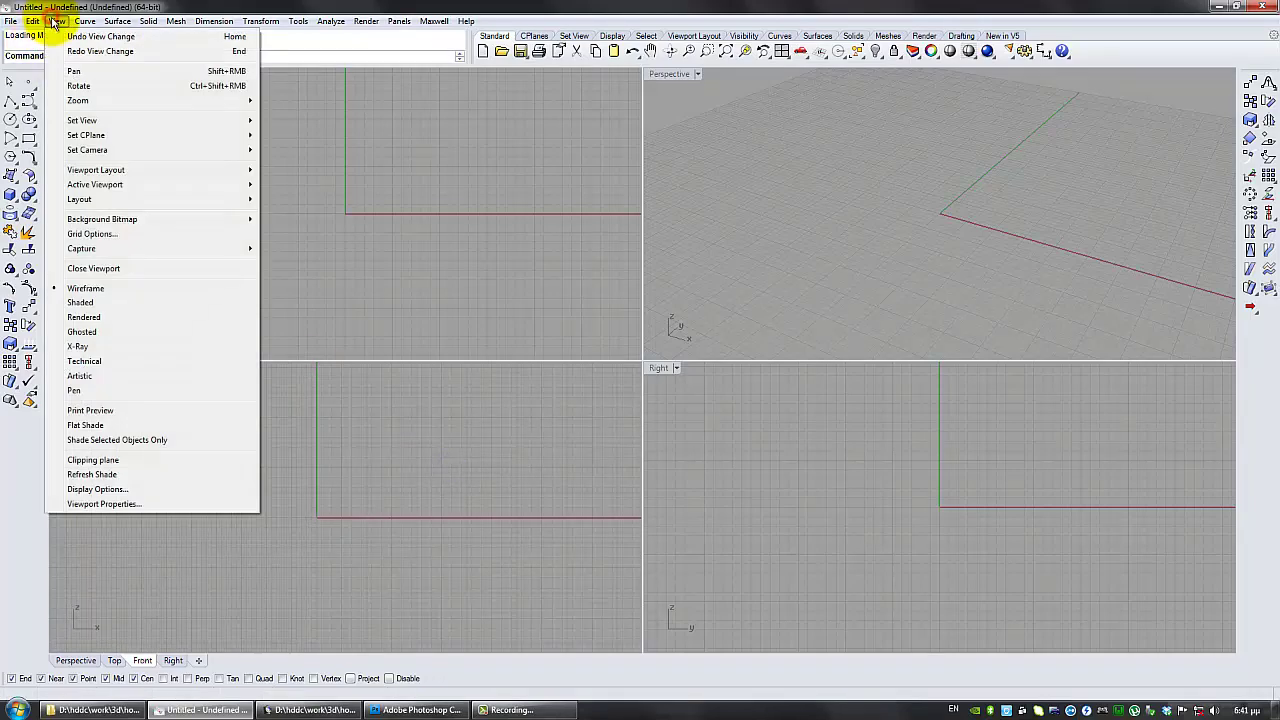
left_click(130, 218)
left_click(285, 220)
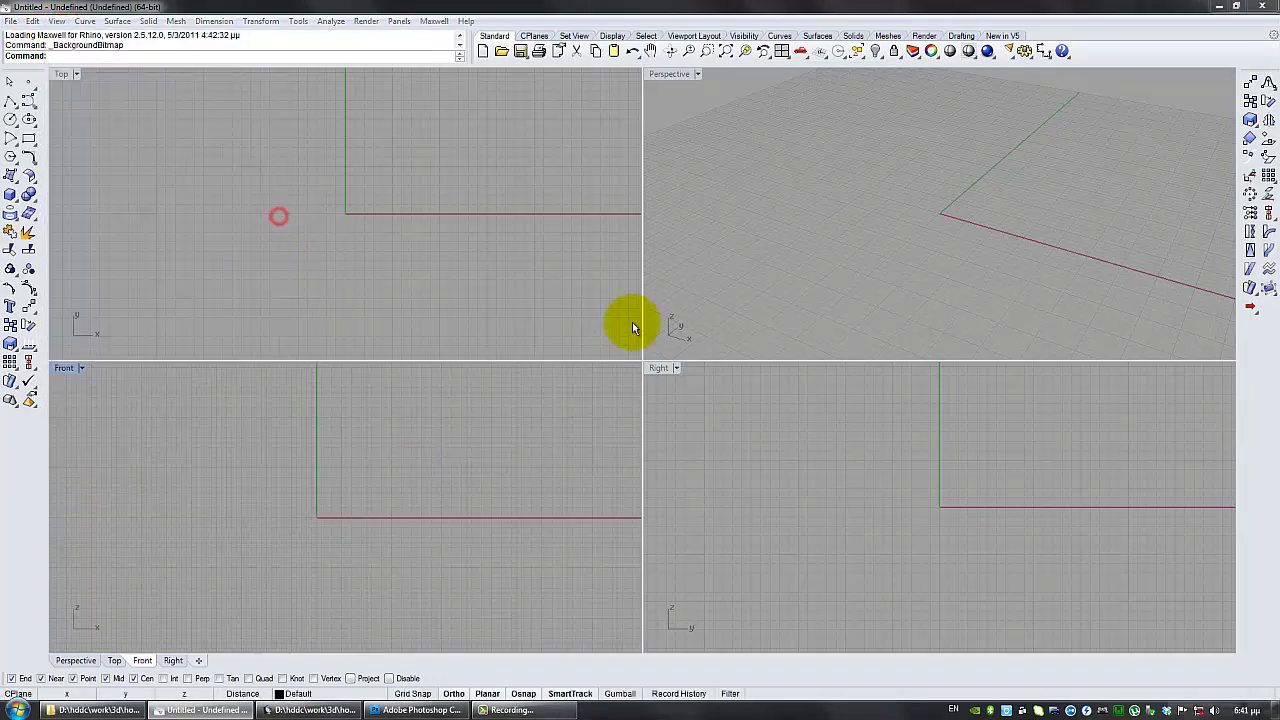
left_click(857, 240)
double_click(857, 240)
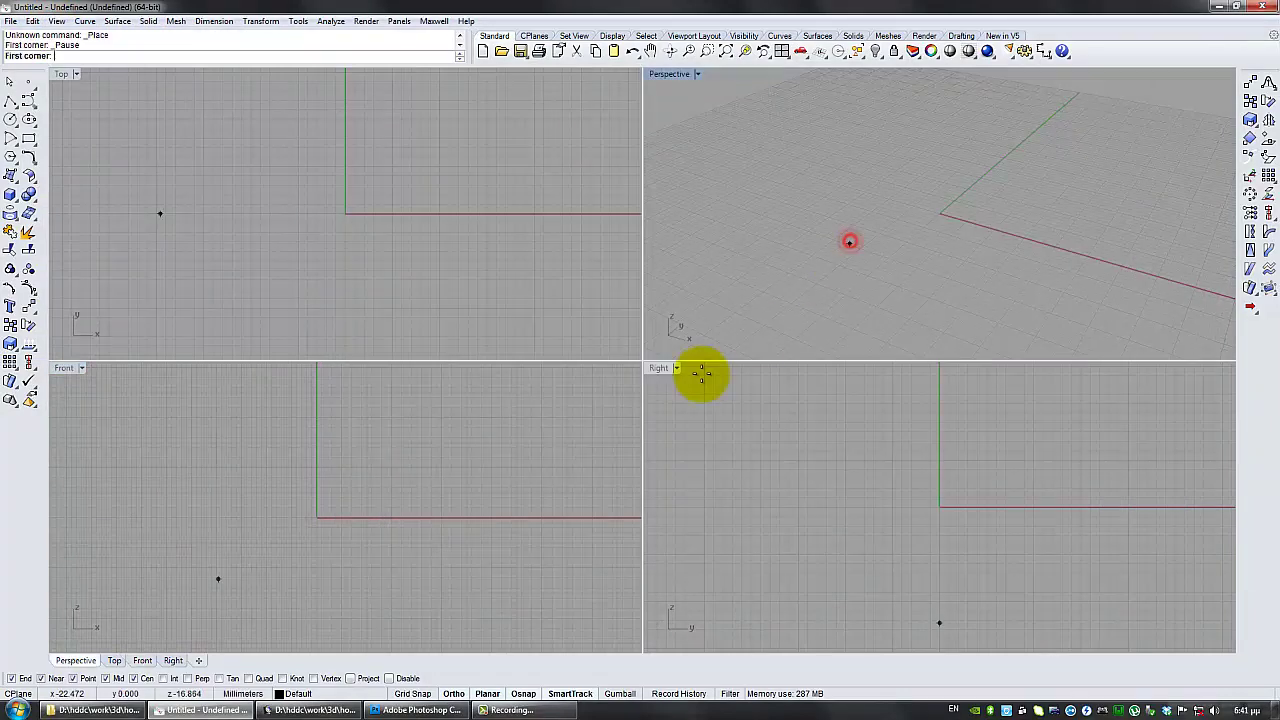
Step: With Grid Snap on, set both grid-snapped corners of the side-view picture in the Front viewport
left_click(412, 694)
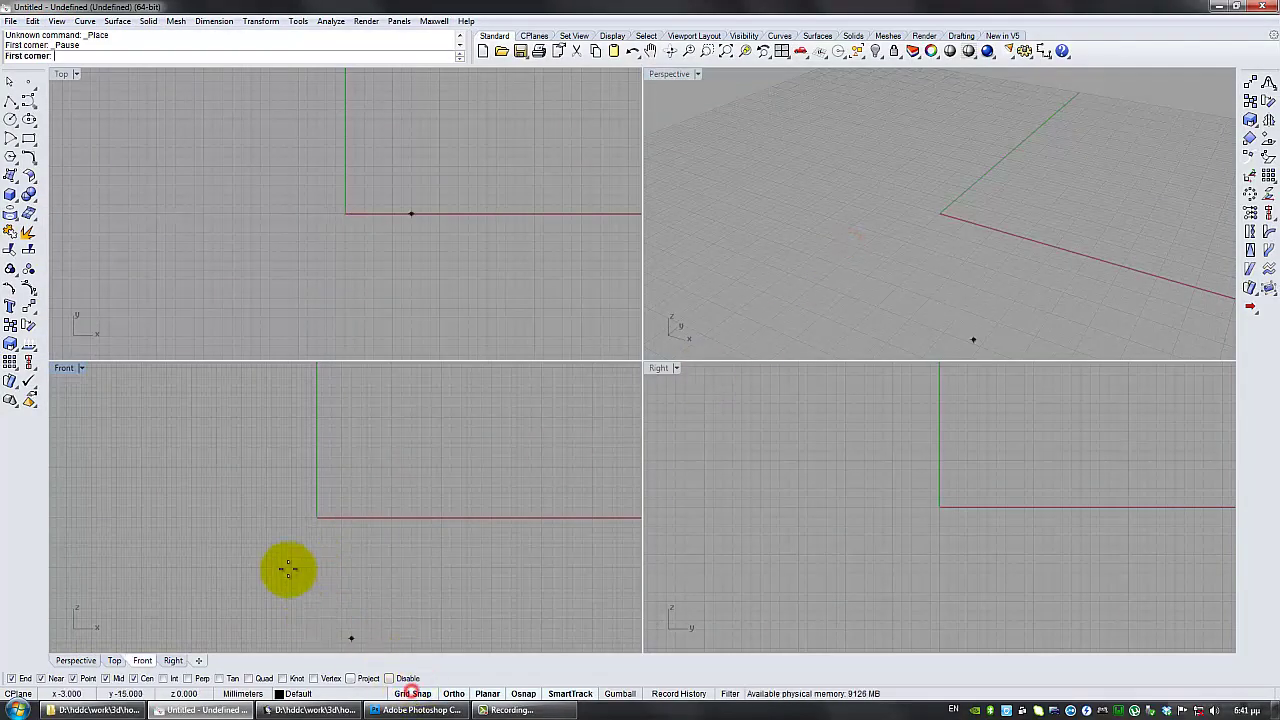
scroll(318, 518, "up", 3)
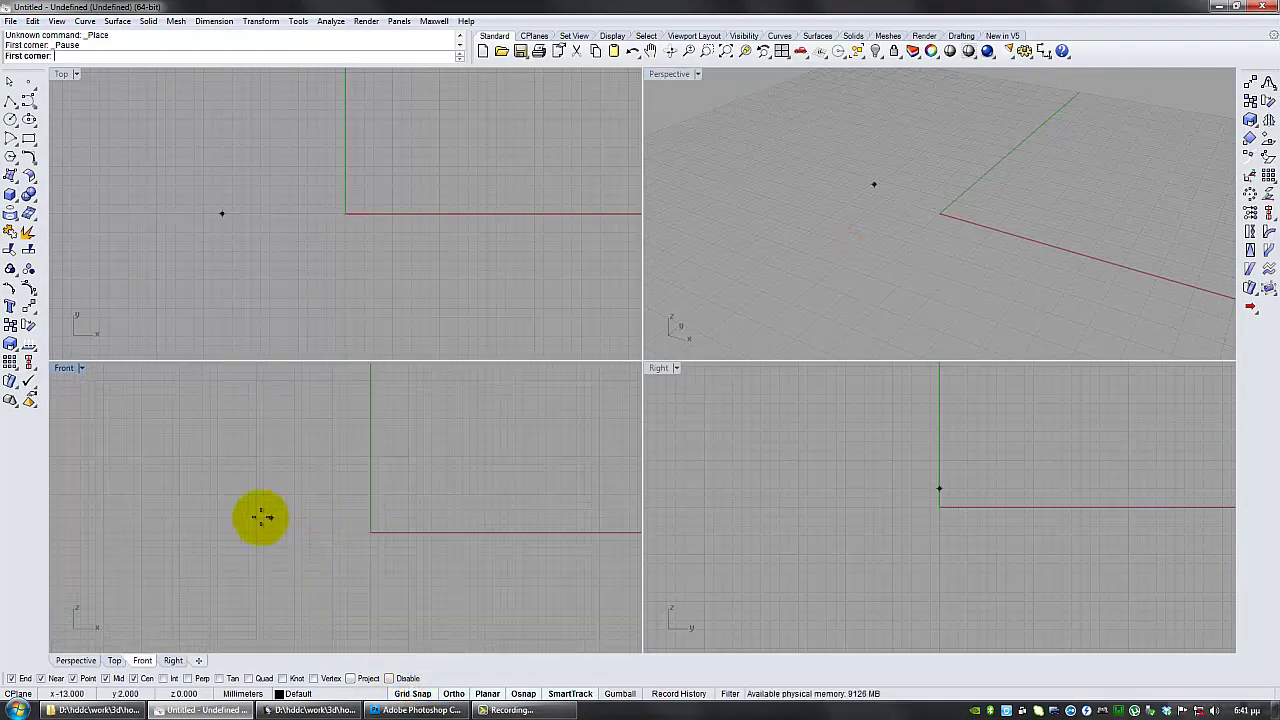
left_click(100, 531)
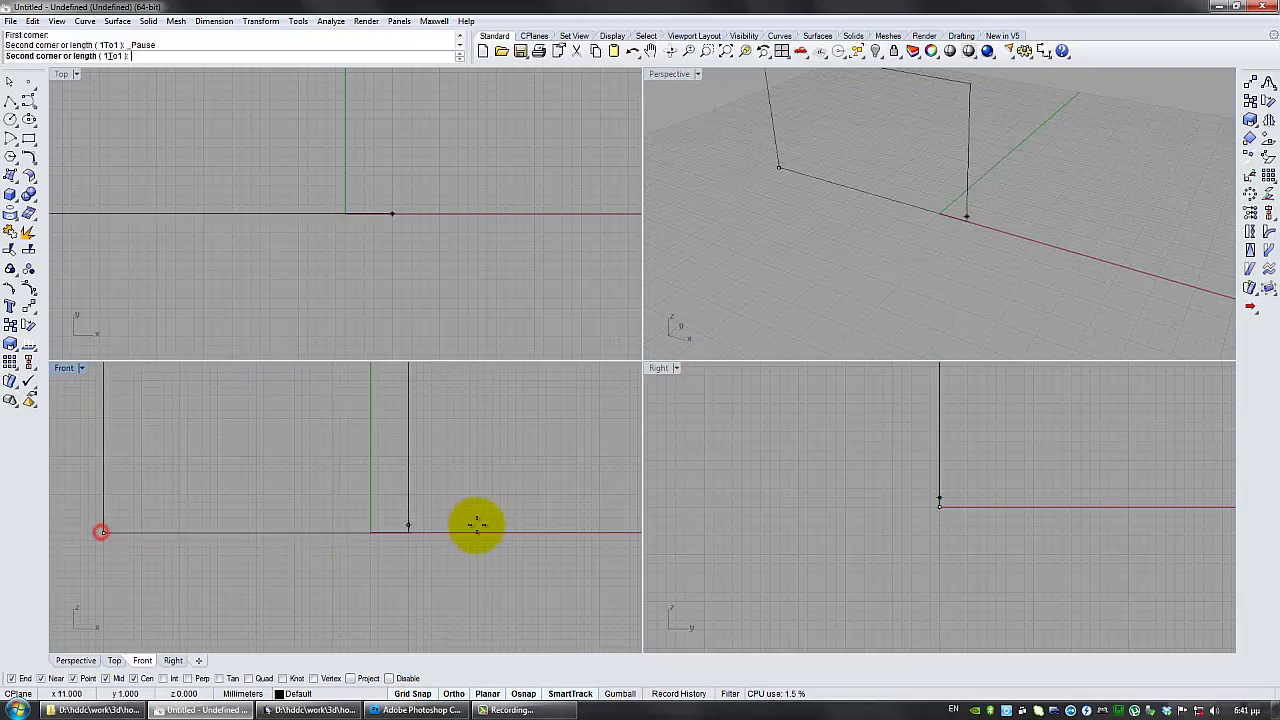
right_click_drag(471, 523, 386, 541)
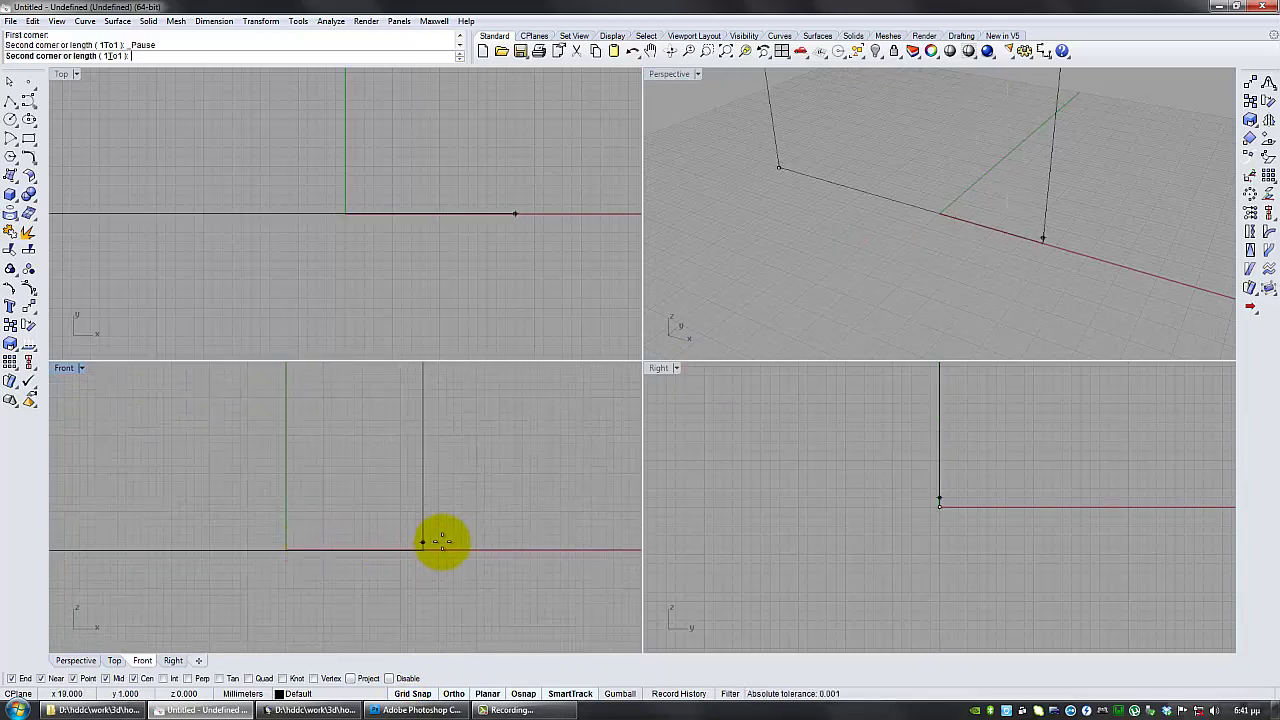
left_click(591, 543)
Step: Pan the Front and Top views to check the placed side-view background
scroll(429, 523, "up", 3)
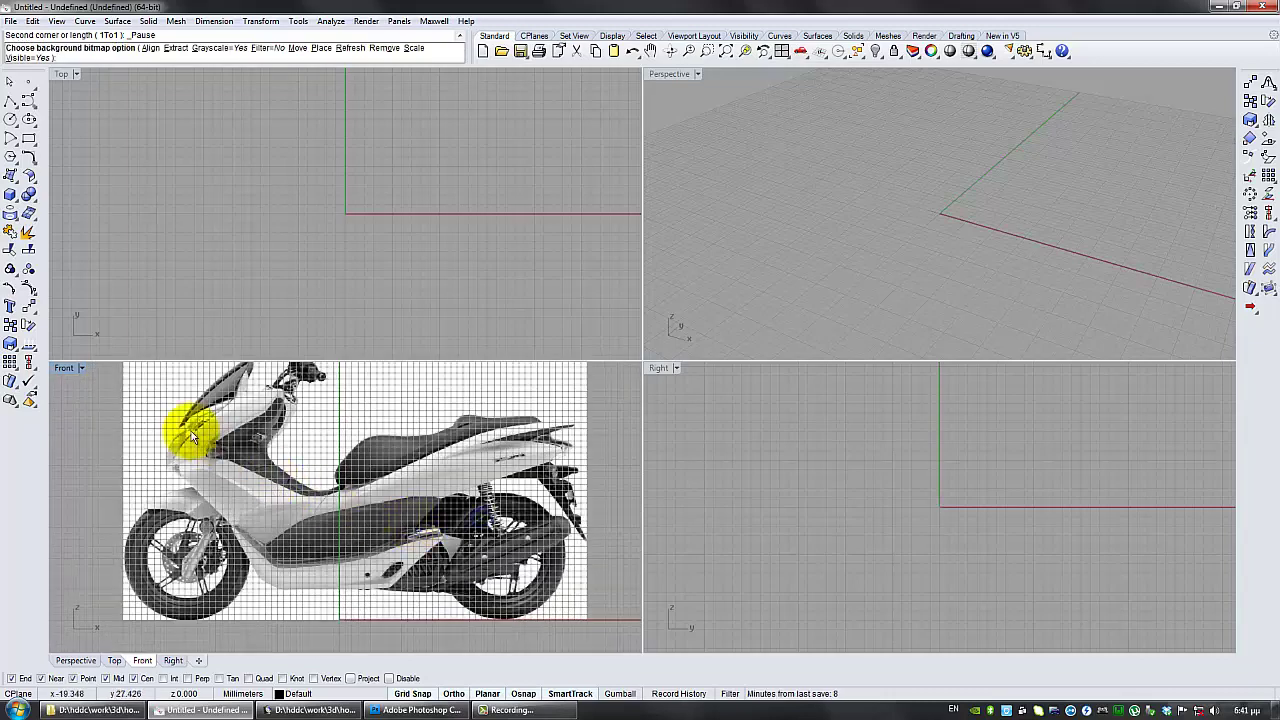
right_click_drag(193, 437, 157, 445)
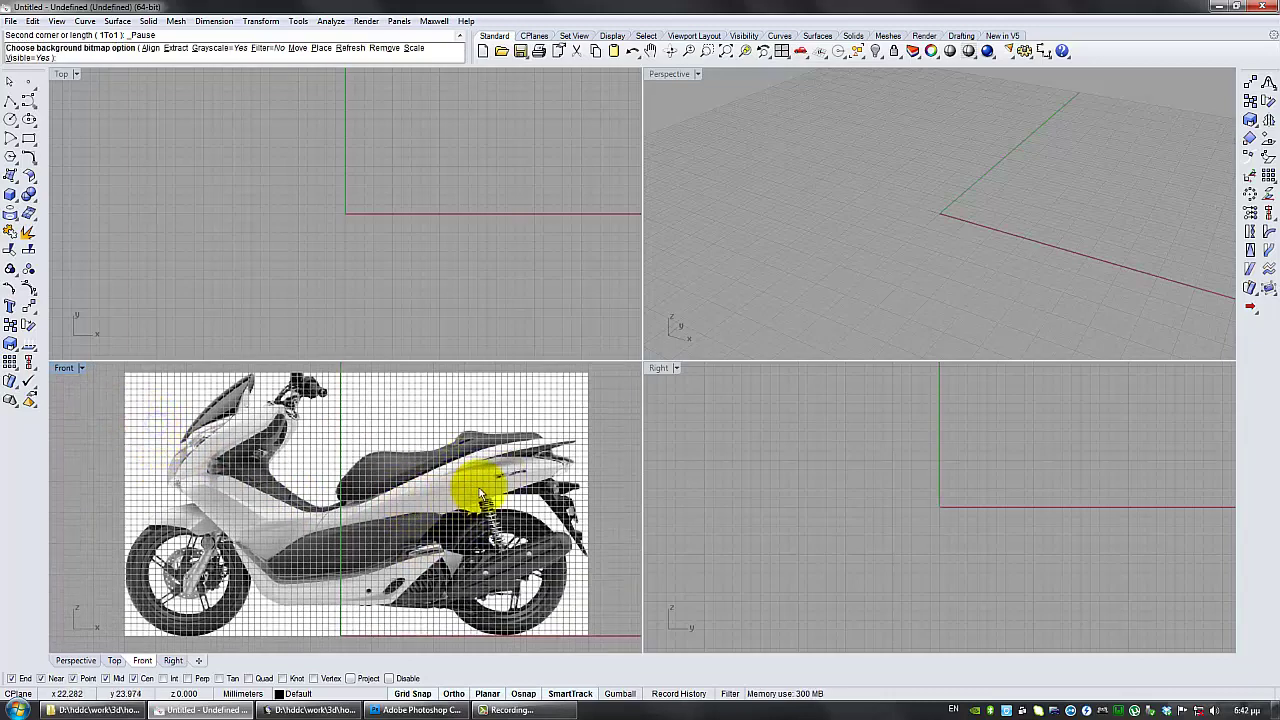
right_click_drag(335, 451, 330, 445)
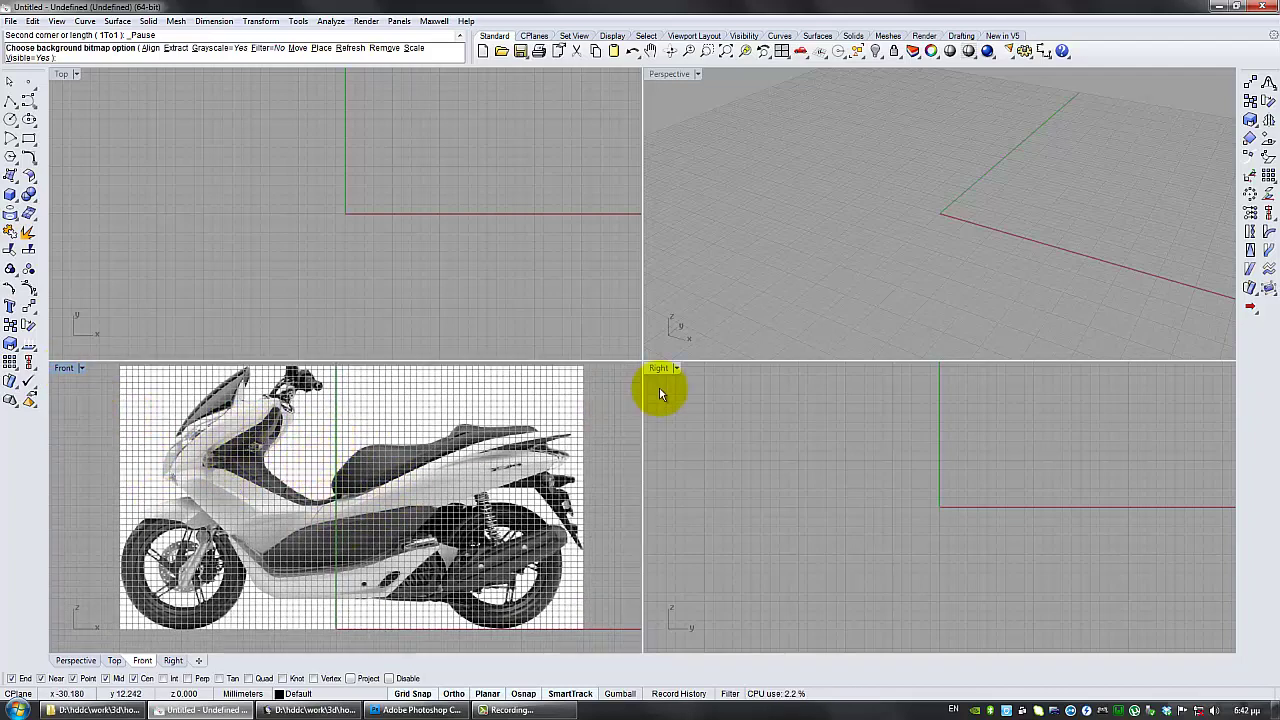
right_click_drag(404, 393, 404, 410)
right_click_drag(386, 456, 386, 447)
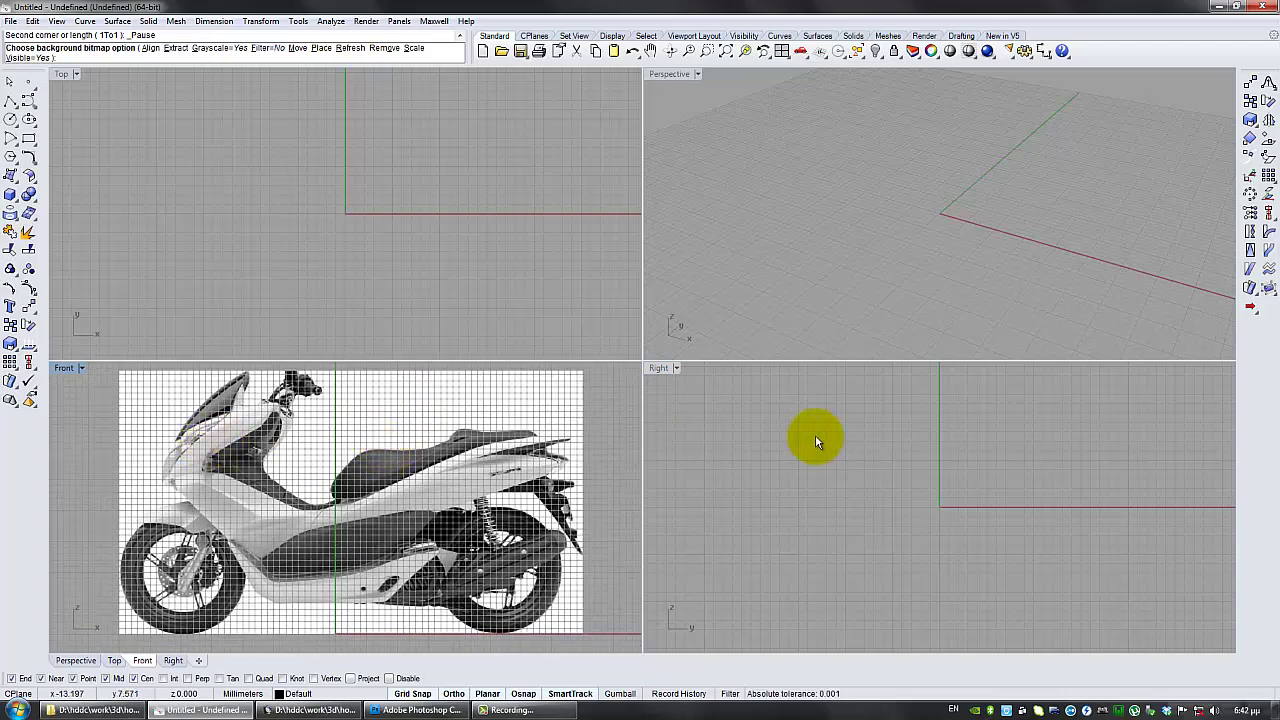
right_click_drag(349, 160, 328, 231)
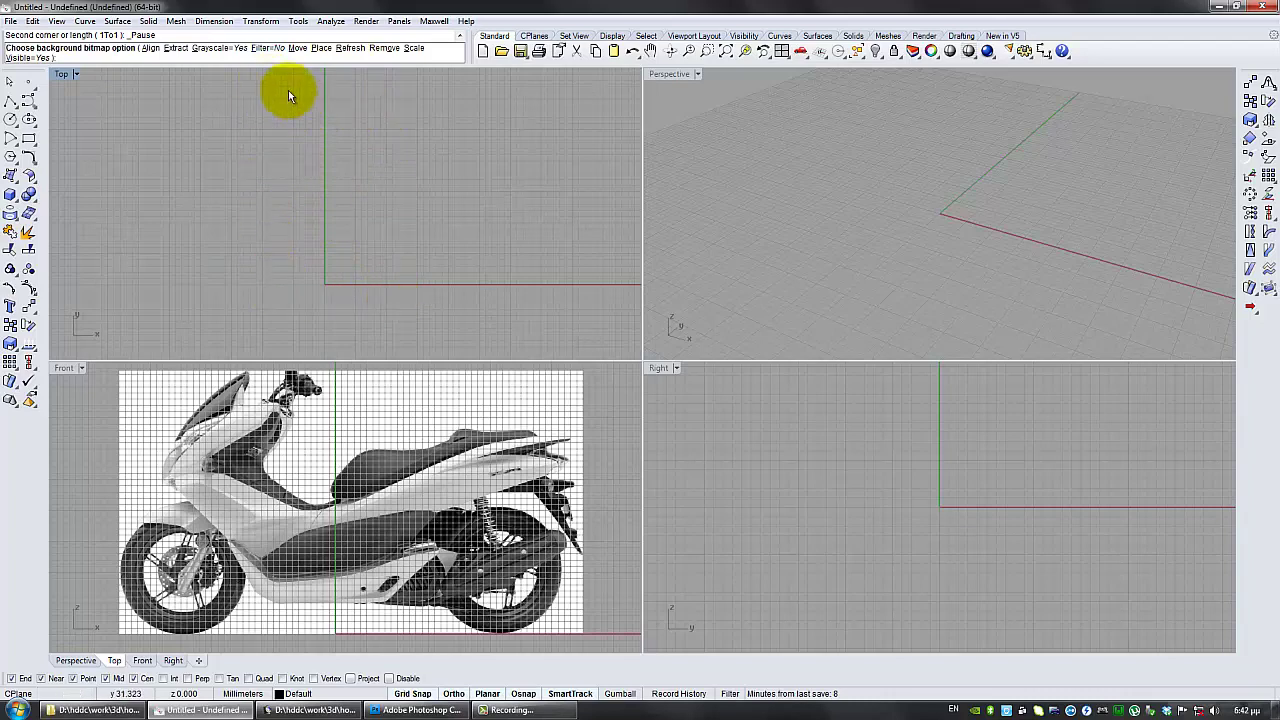
left_click(425, 712)
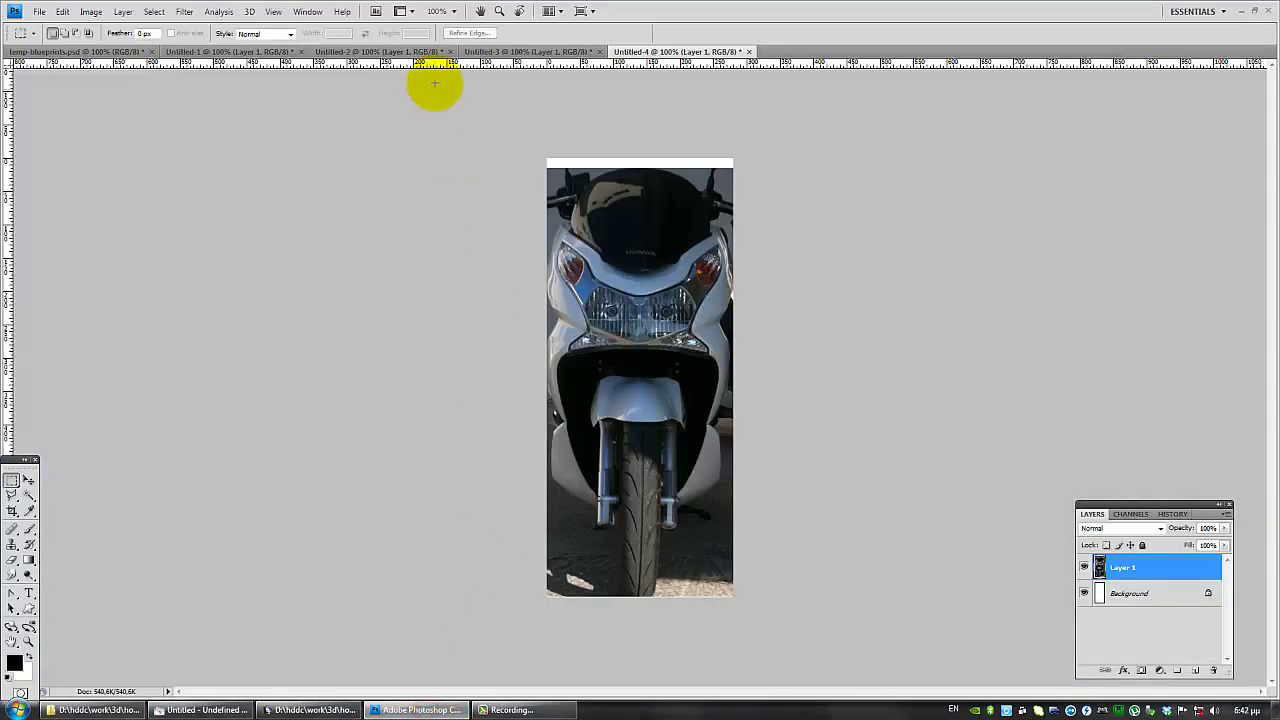
Step: Bring up the top-view scooter image and rotate its canvas 90° counter-clockwise
left_click(493, 52)
left_click(300, 52)
left_click(350, 51)
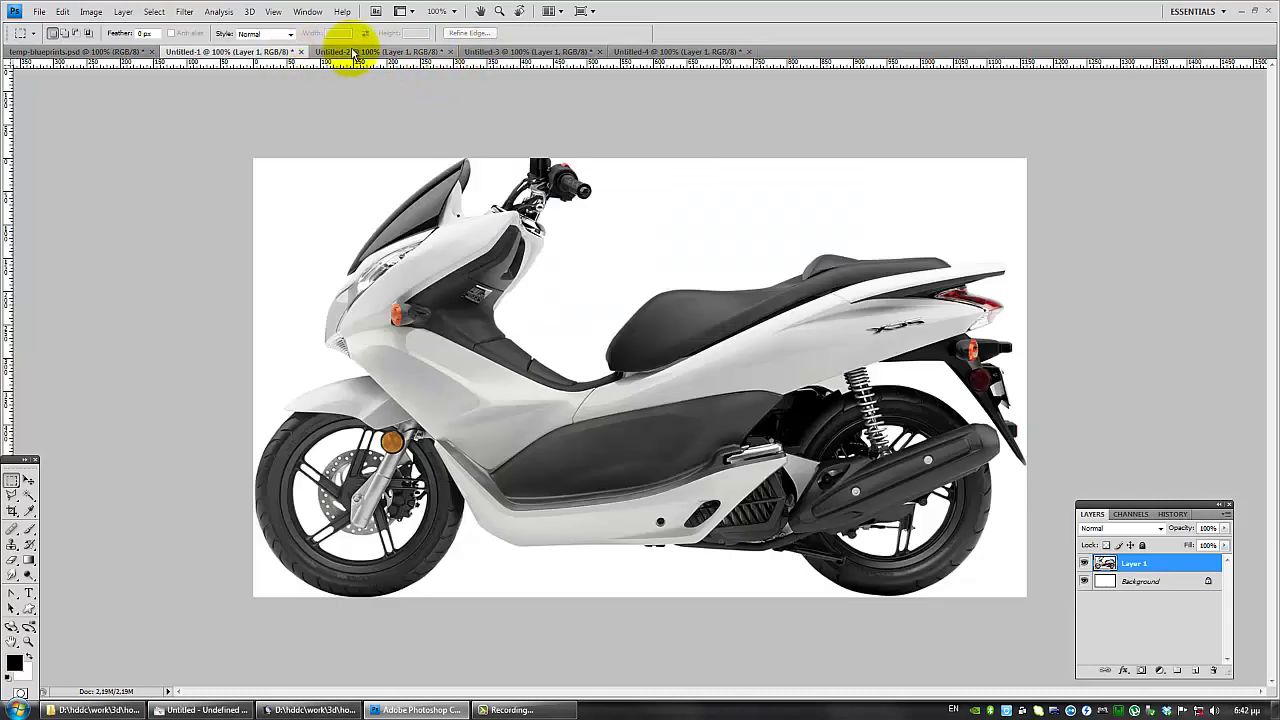
left_click(95, 11)
left_click(154, 136)
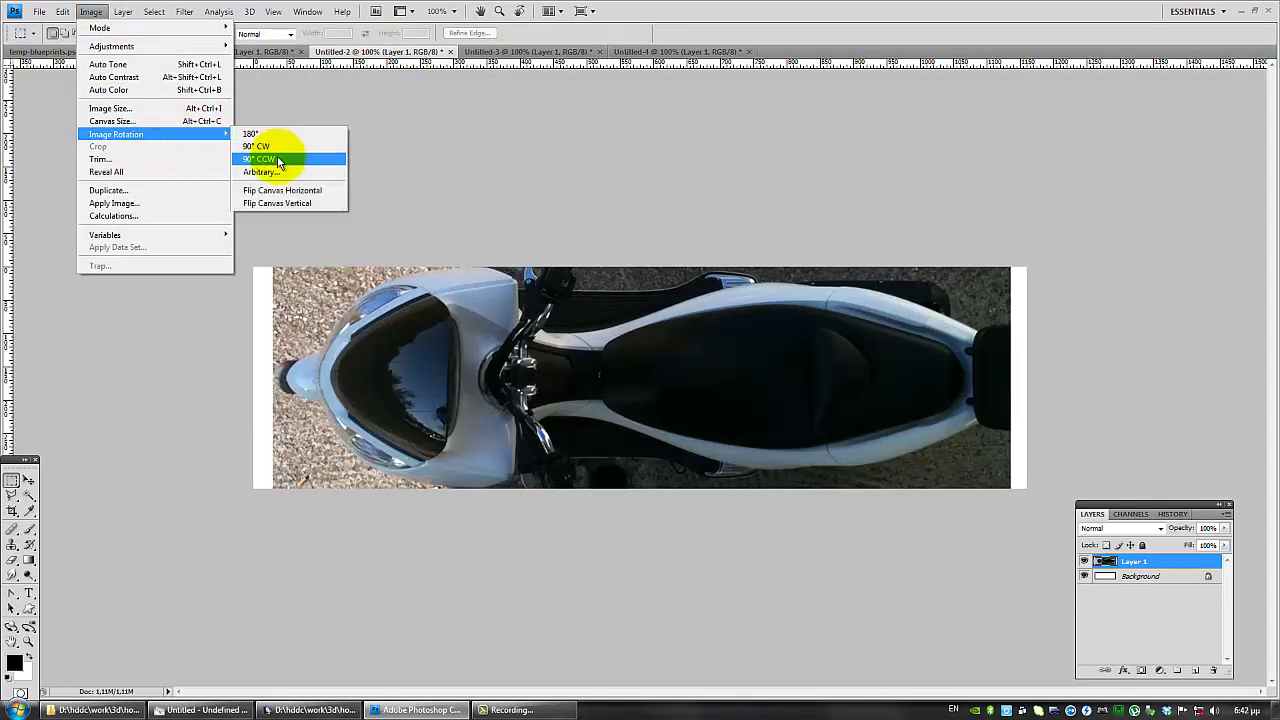
left_click(260, 159)
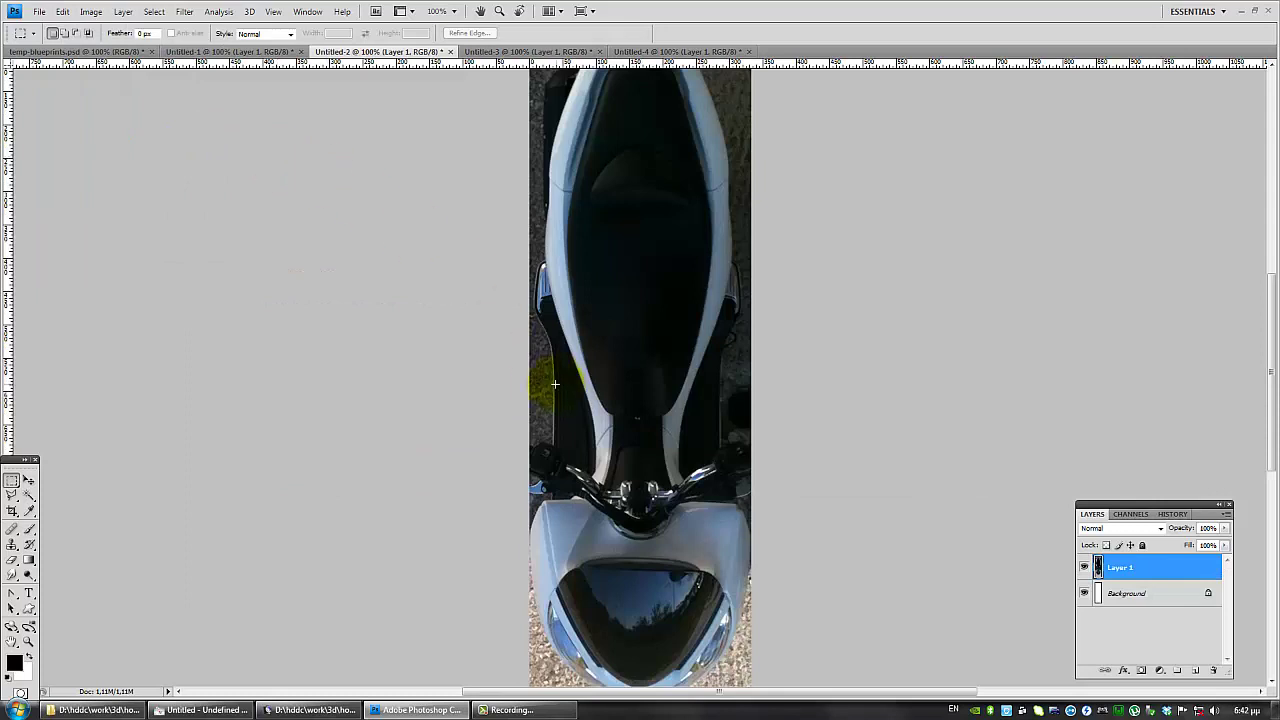
Step: Undo the canvas rotation and minimize Photoshop to return to Rhino
left_click(62, 11)
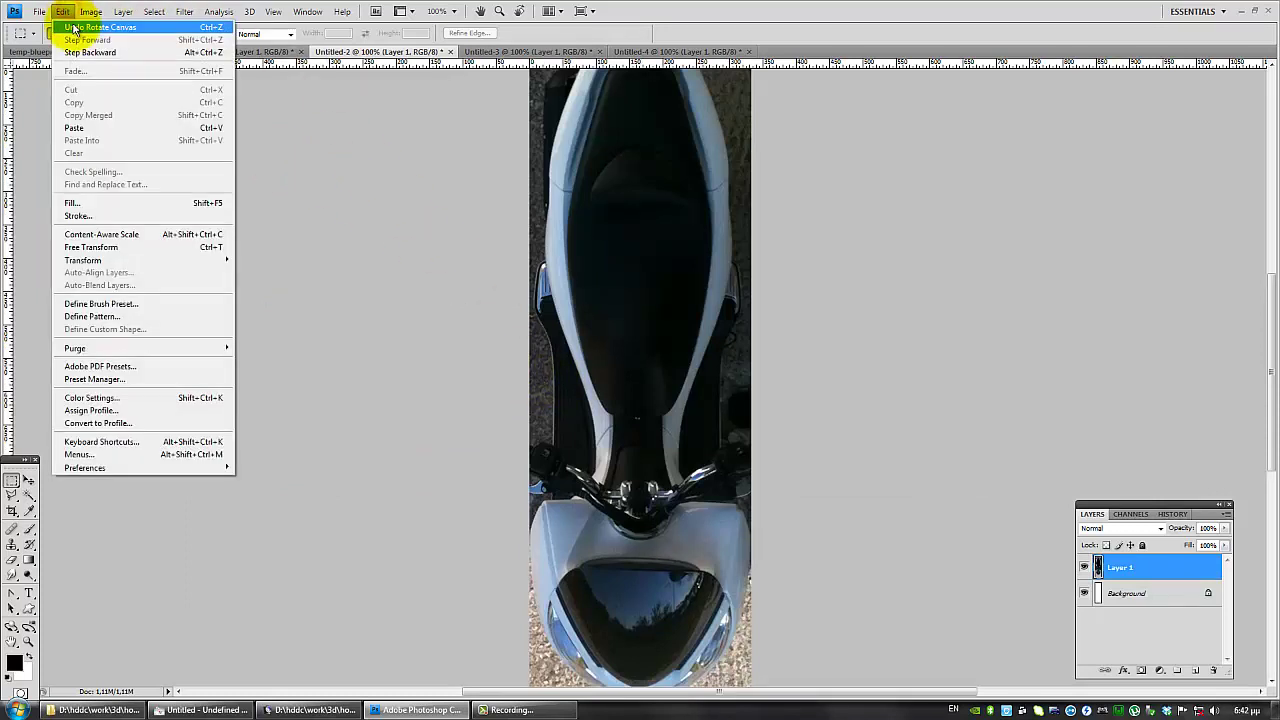
left_click(73, 24)
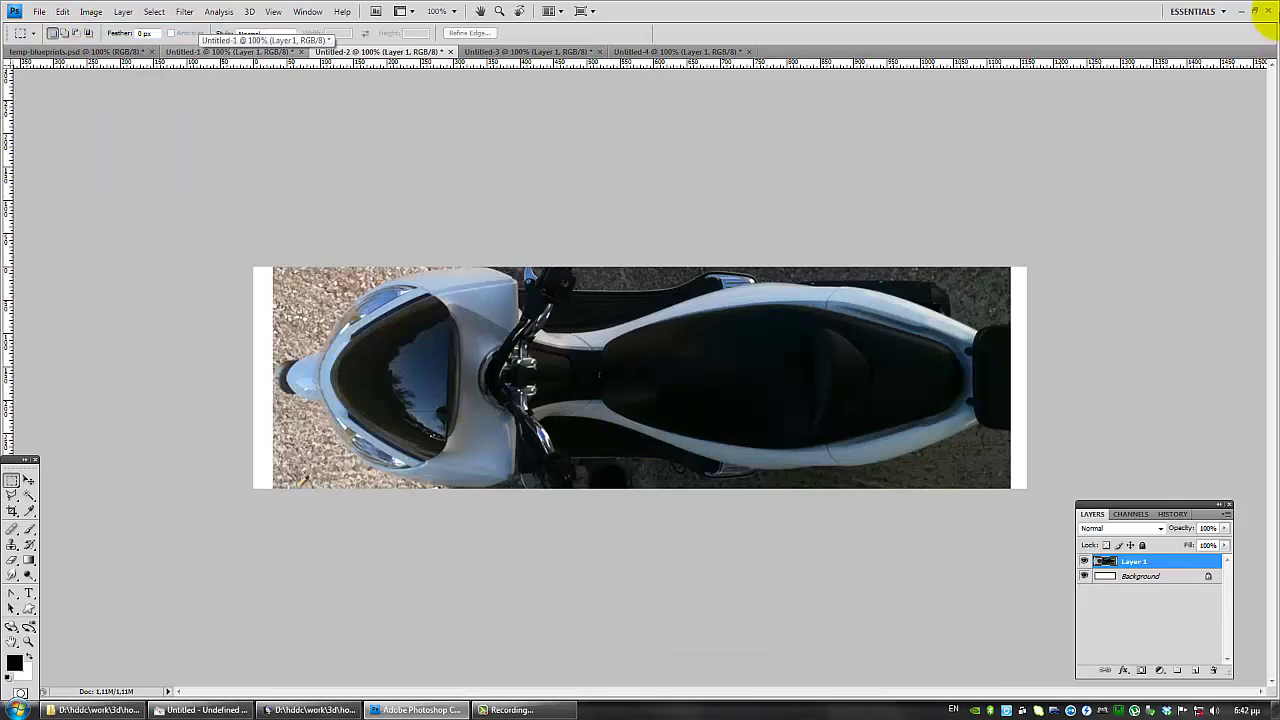
left_click(1242, 12)
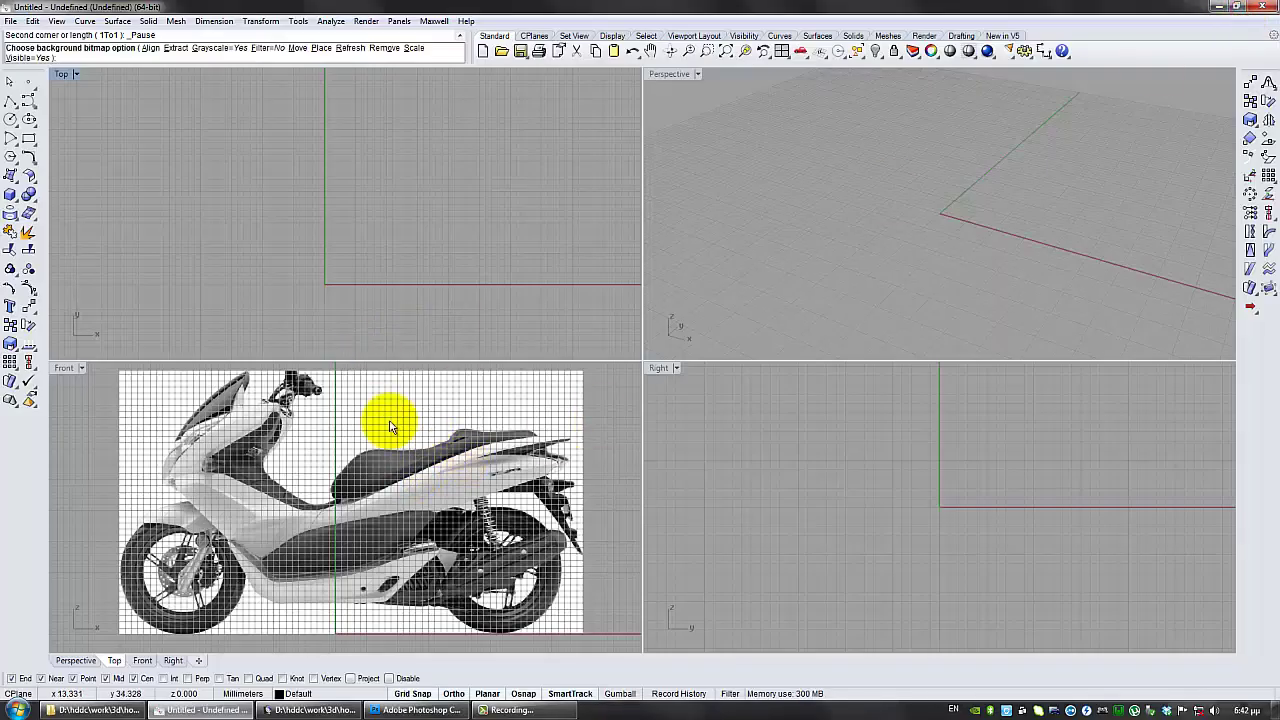
Step: Draw a box from the side picture's lower-left to top-right corner in Front, depth set in Top
left_click(10, 194)
scroll(130, 628, "up", 2)
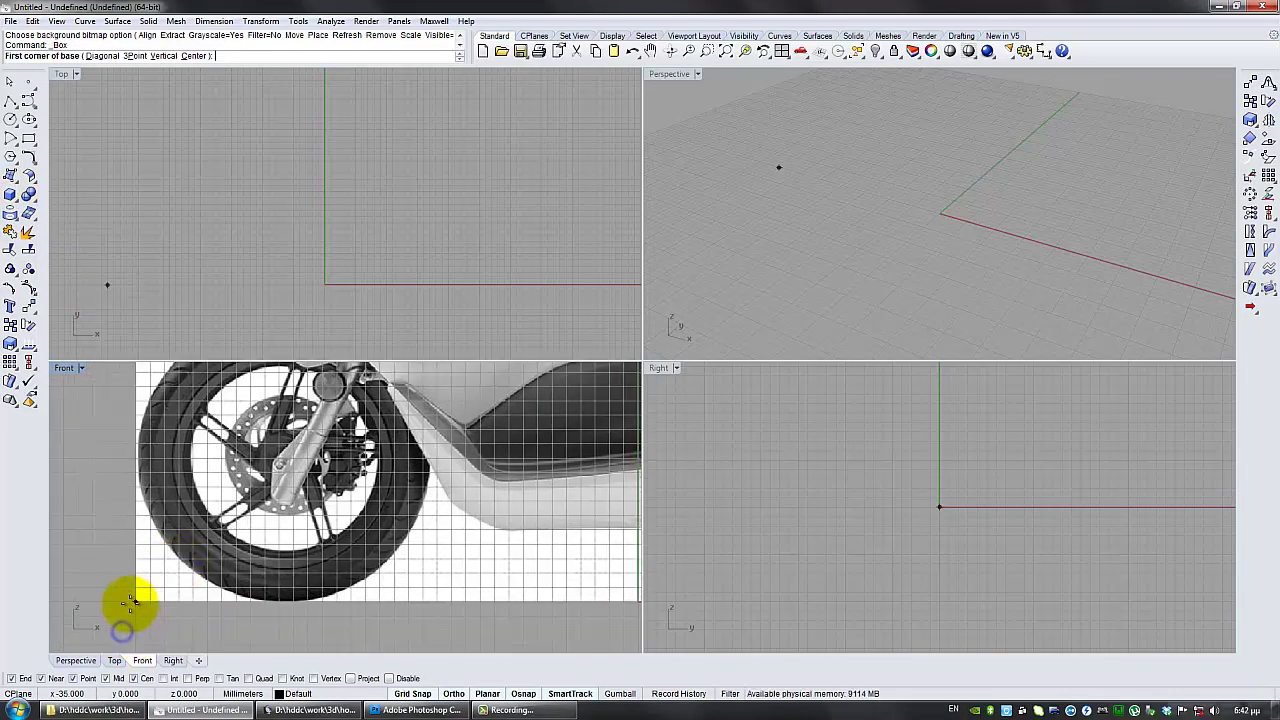
left_click(131, 603)
right_click_drag(388, 486, 438, 467)
scroll(486, 422, "up", 5)
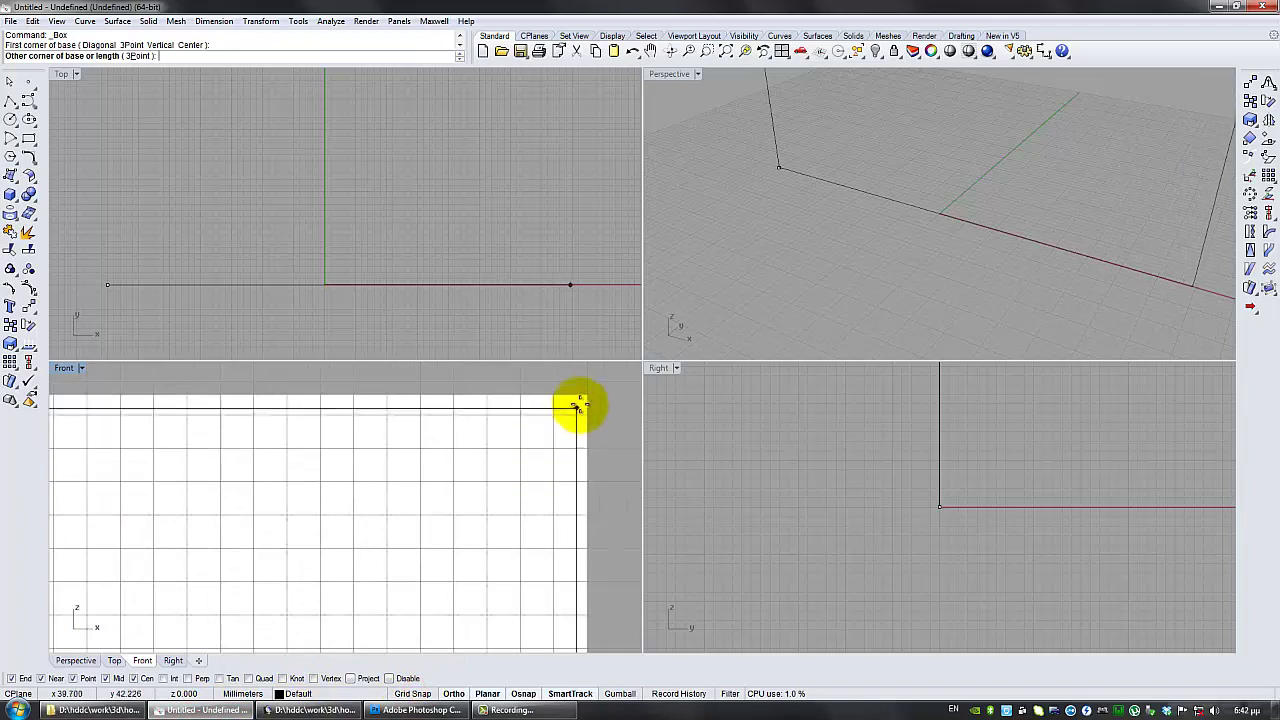
left_click(587, 393)
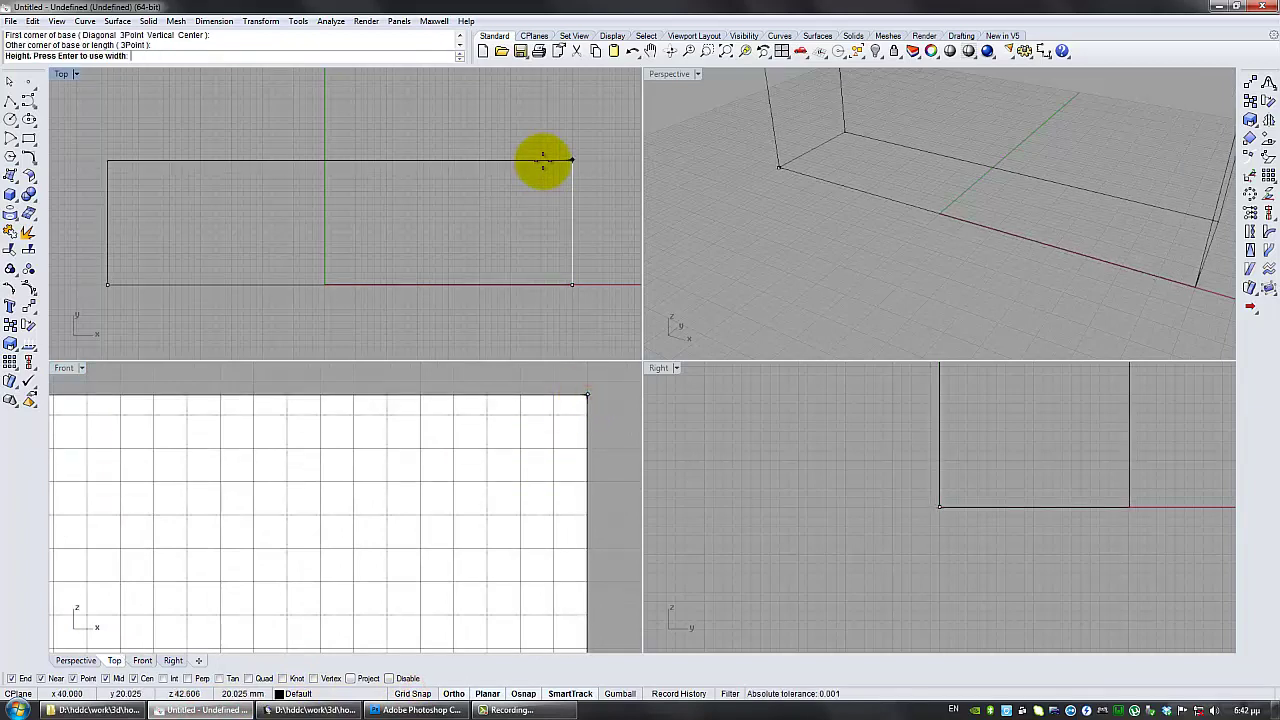
left_click(541, 140)
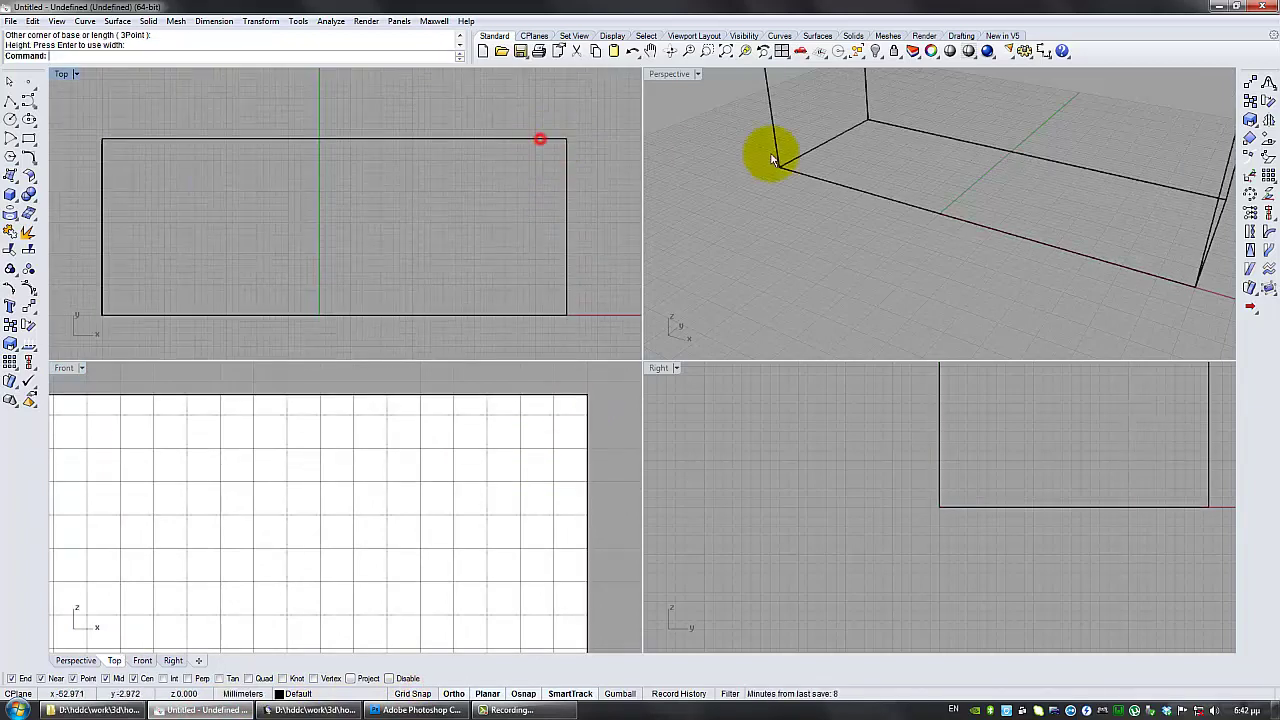
left_click(772, 150)
right_click_drag(772, 150, 814, 194, "shift")
right_click_drag(786, 258, 774, 316, "shift")
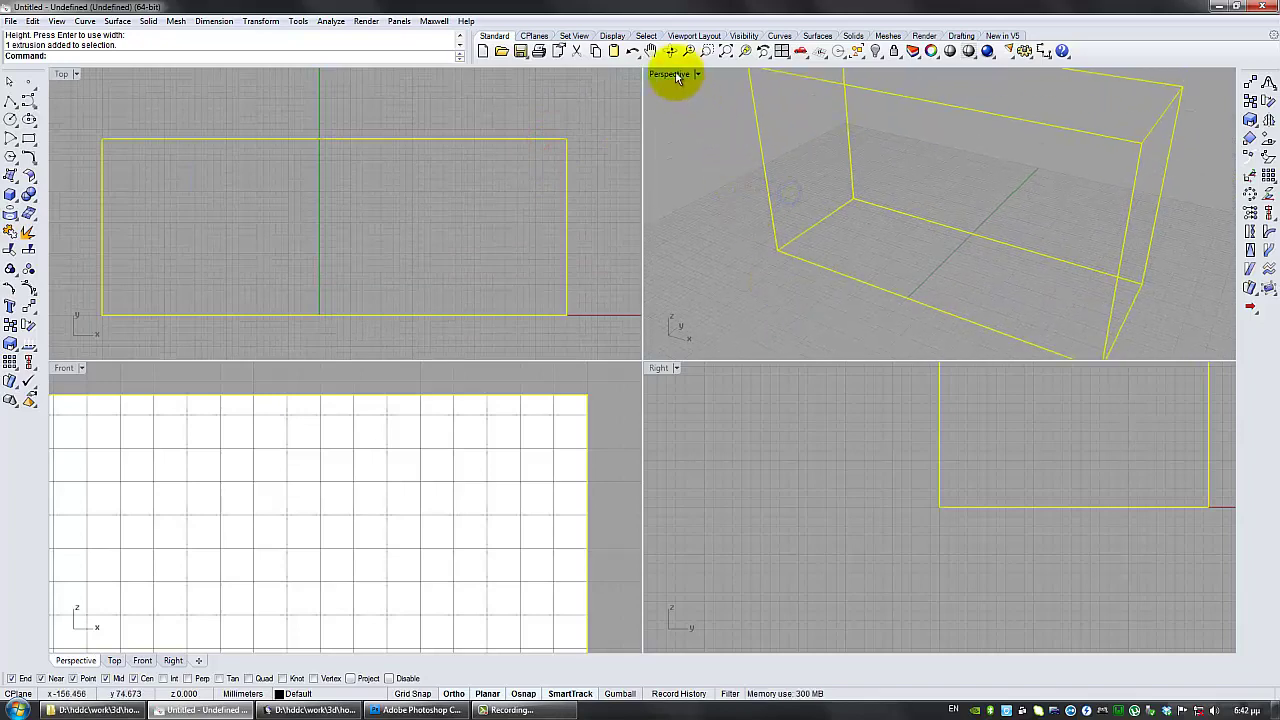
Step: Deselect the box and choose topview.jpg as the Top viewport's background bitmap
right_click_drag(477, 168, 457, 163)
left_click(243, 228)
right_click_drag(334, 237, 323, 206)
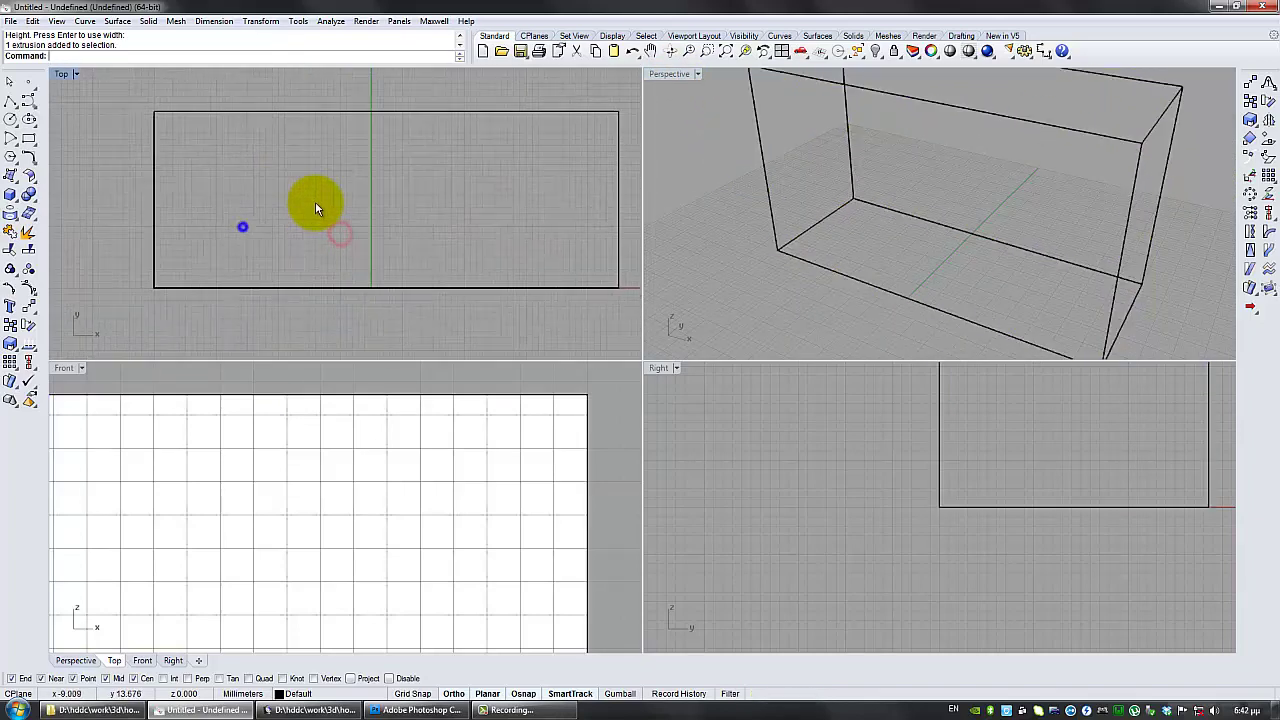
left_click(57, 21)
mouse_move(234, 220)
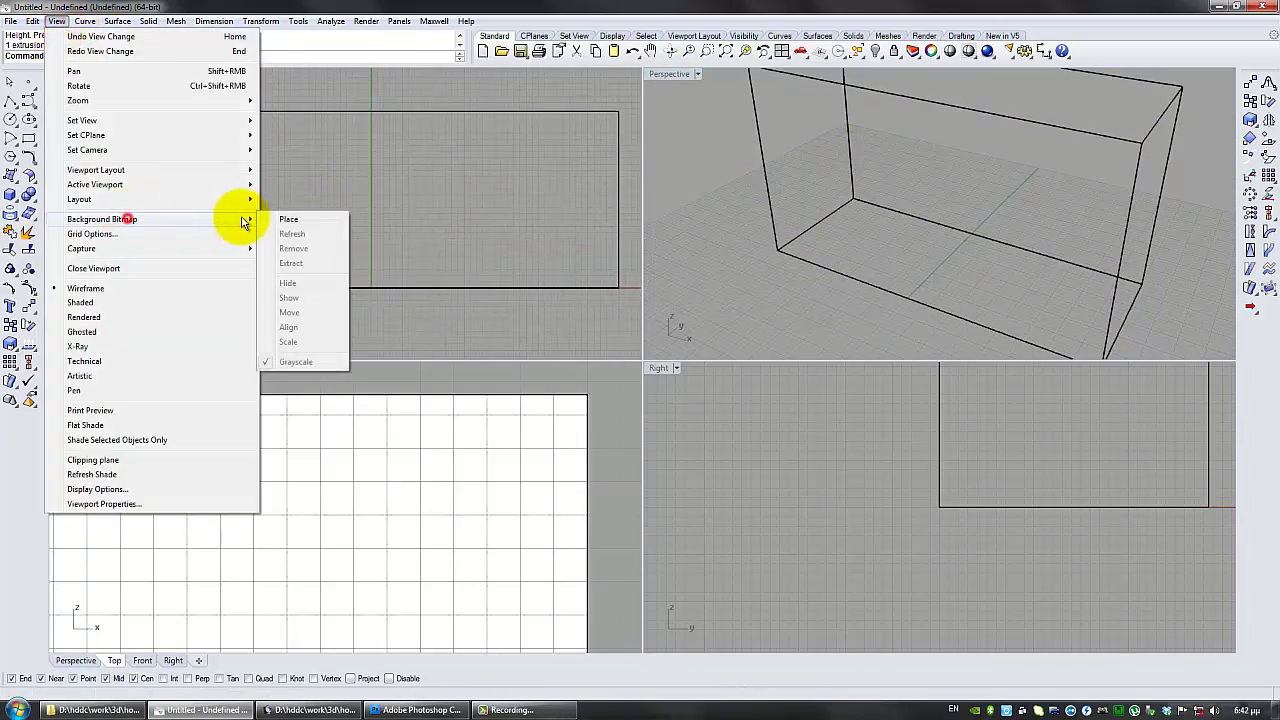
left_click(291, 219)
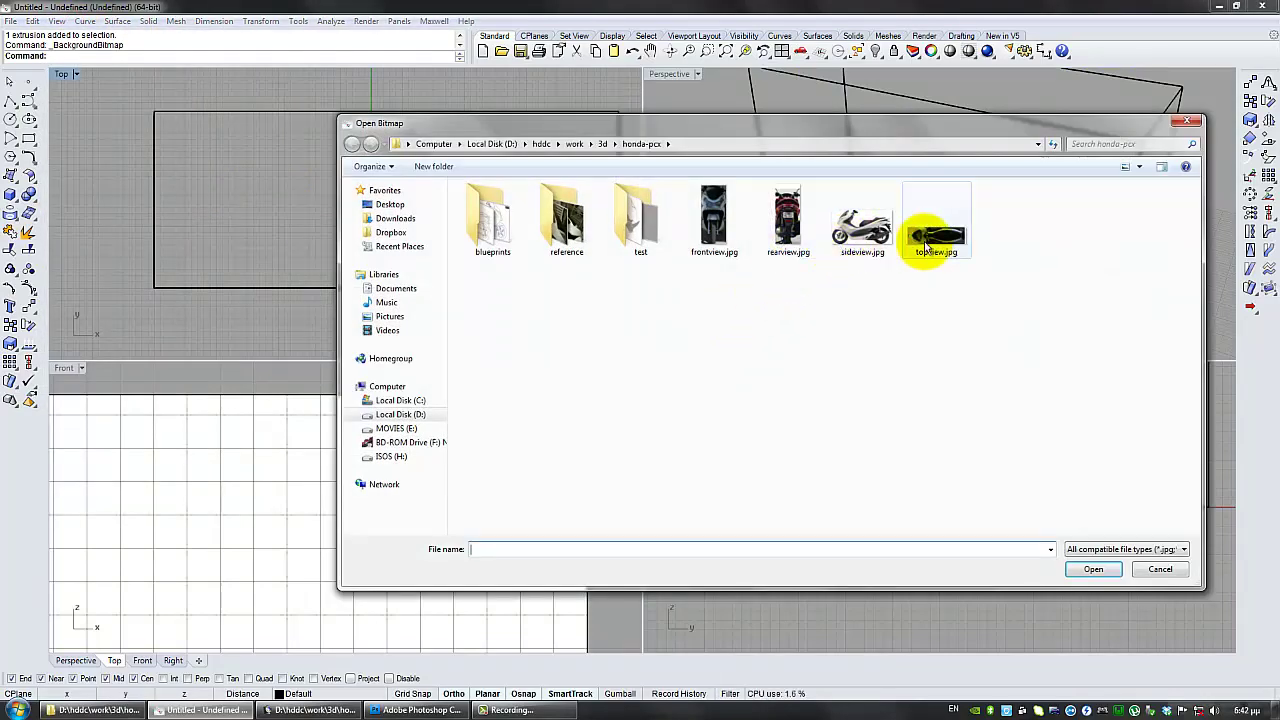
left_click(928, 238)
double_click(928, 238)
Step: Fit topview.jpg from the box's lower-left end to its right edge, then maximize Top
scroll(177, 294, "up", 4)
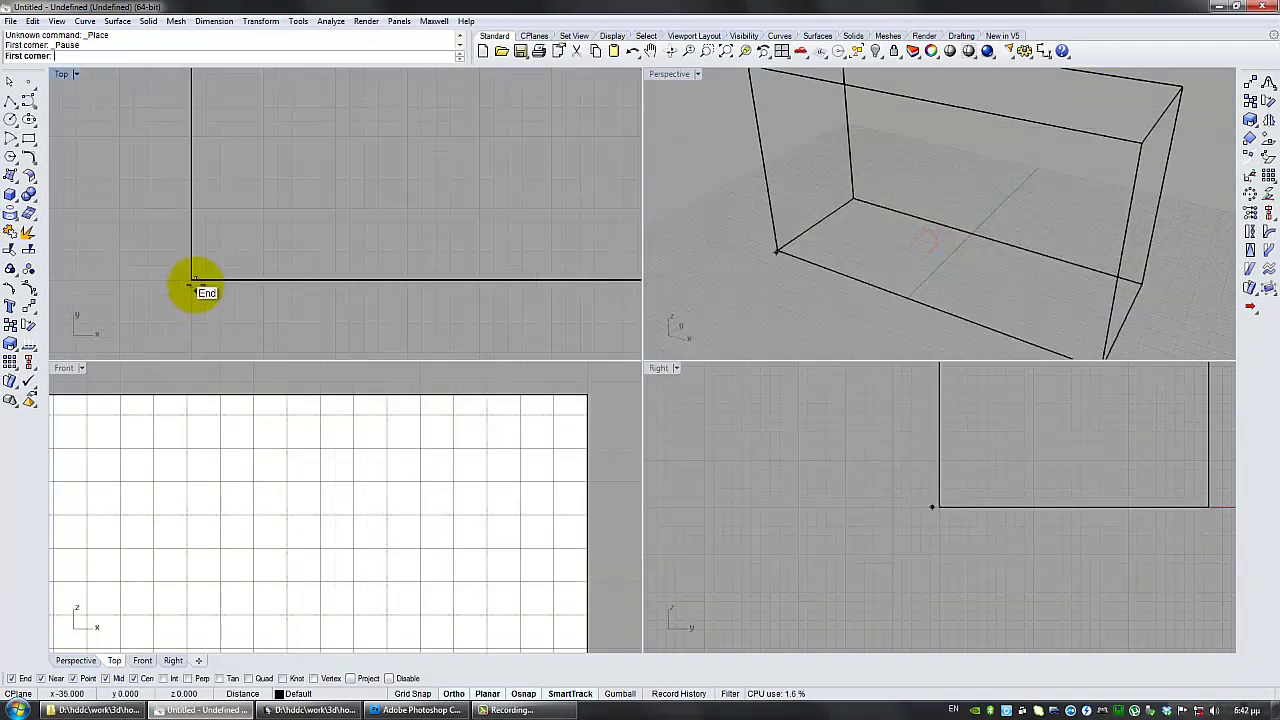
left_click(191, 281)
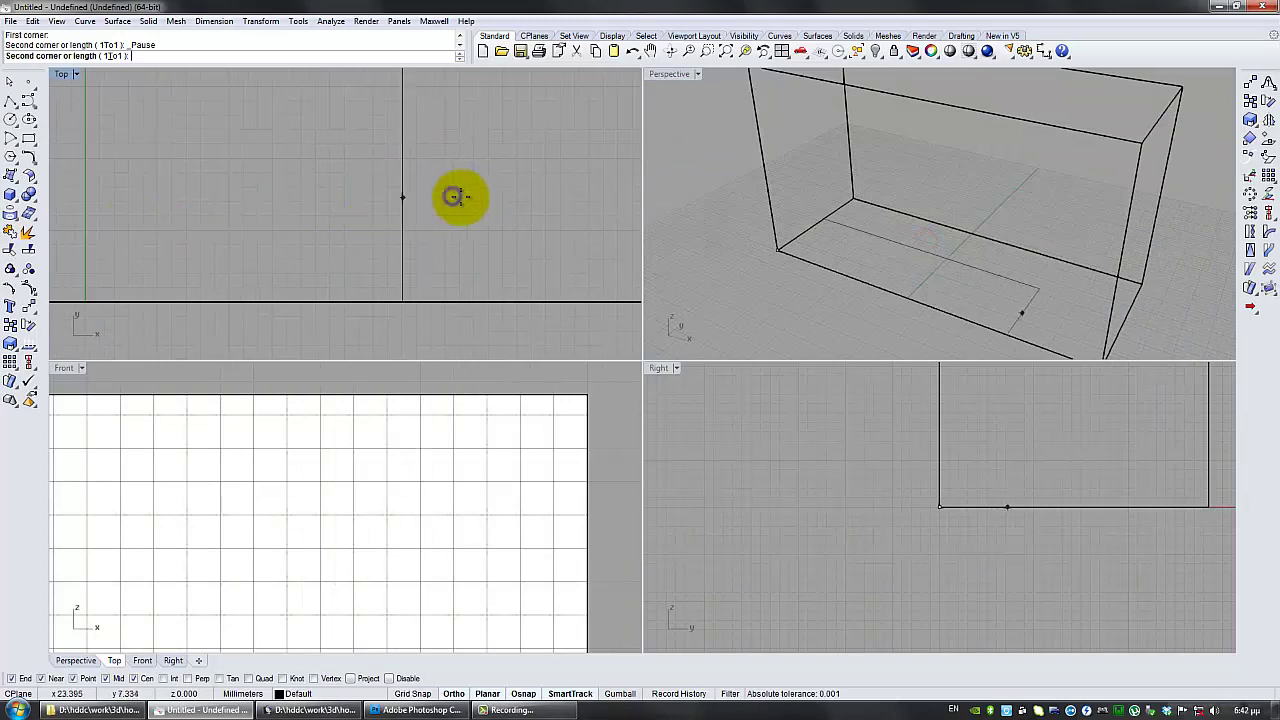
scroll(415, 235, "up", 2)
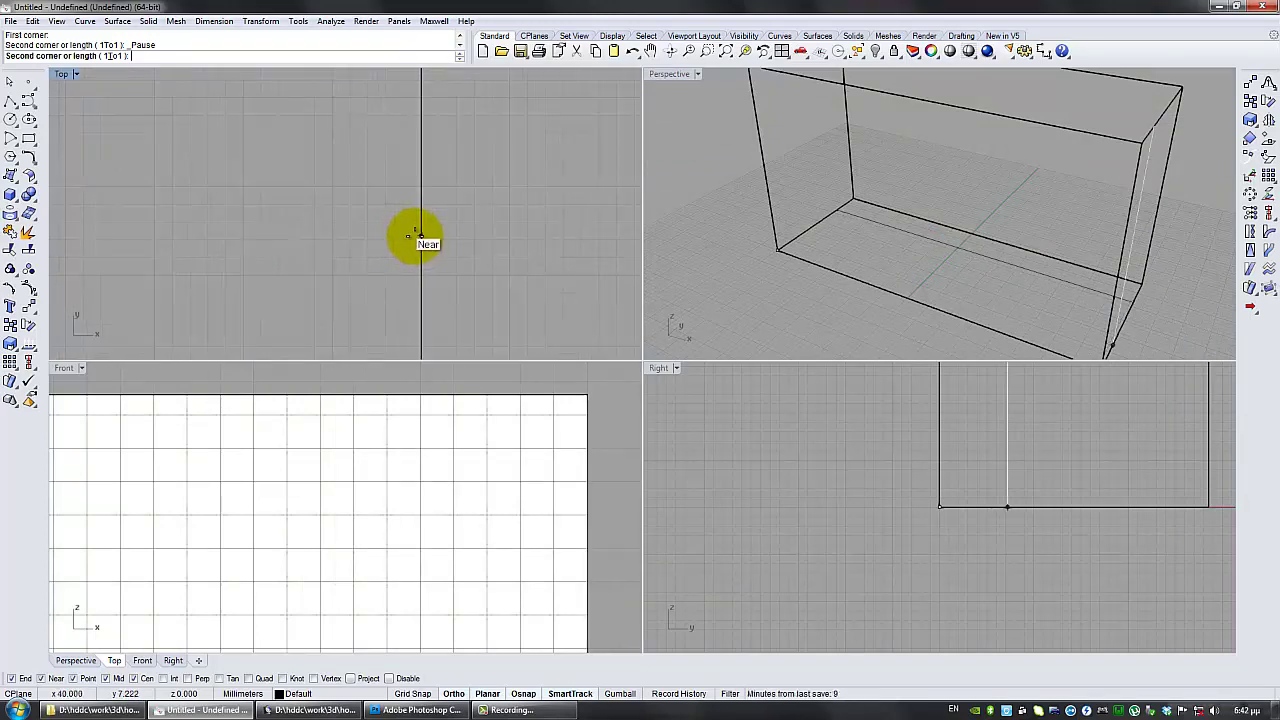
left_click(420, 235)
scroll(414, 237, "down", 5)
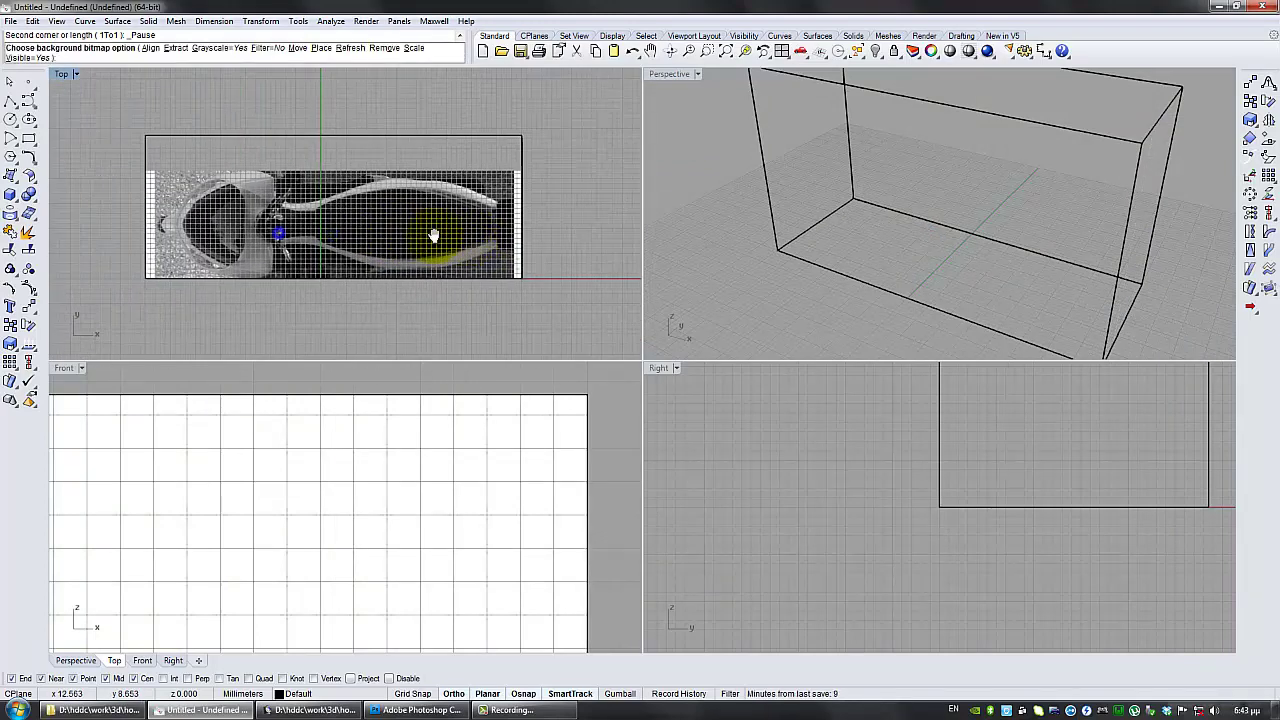
scroll(378, 237, "up", 3)
double_click(60, 75)
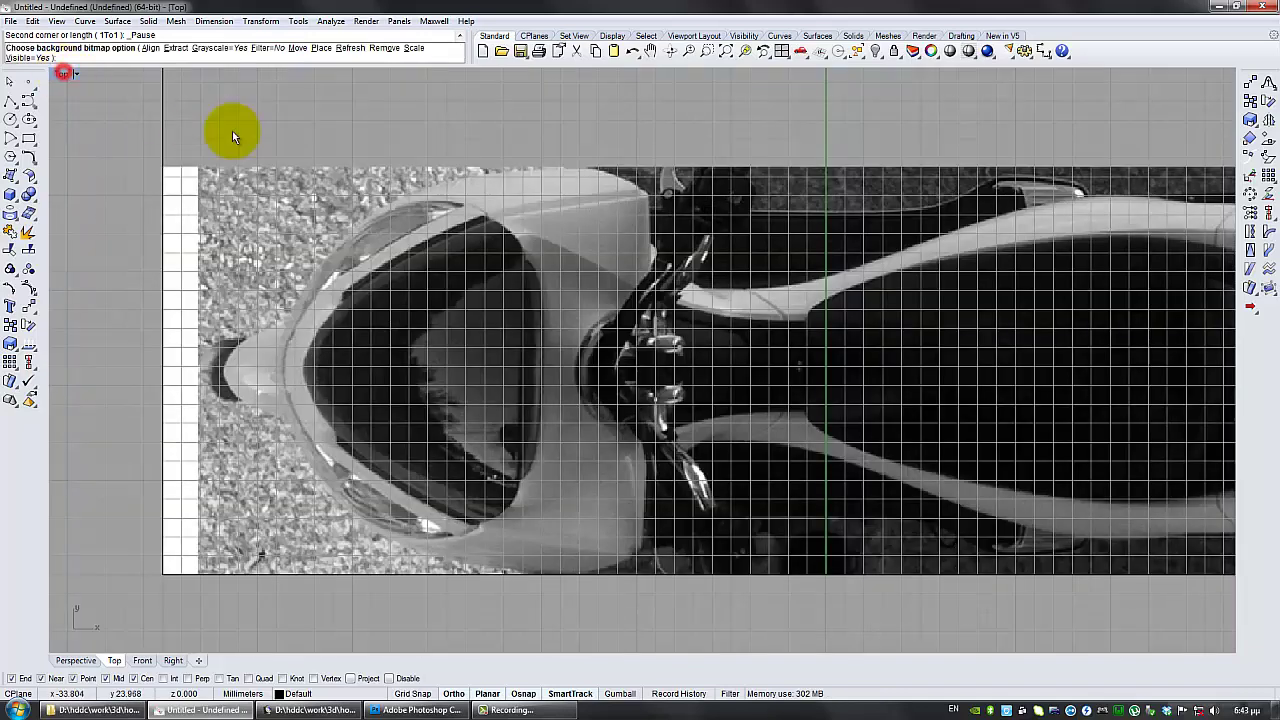
left_click(57, 21)
Step: Move the top-view background so its centreline lies along the box's base edge
mouse_move(200, 219)
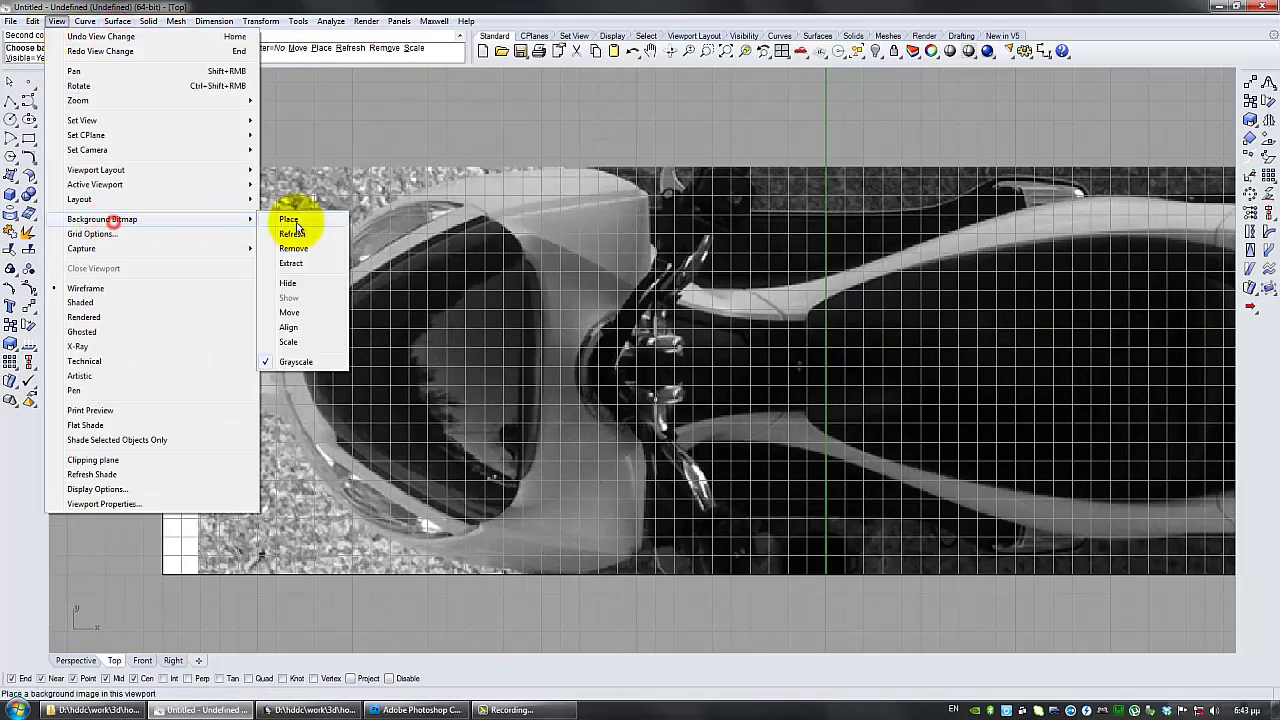
left_click(290, 312)
scroll(694, 358, "up", 5)
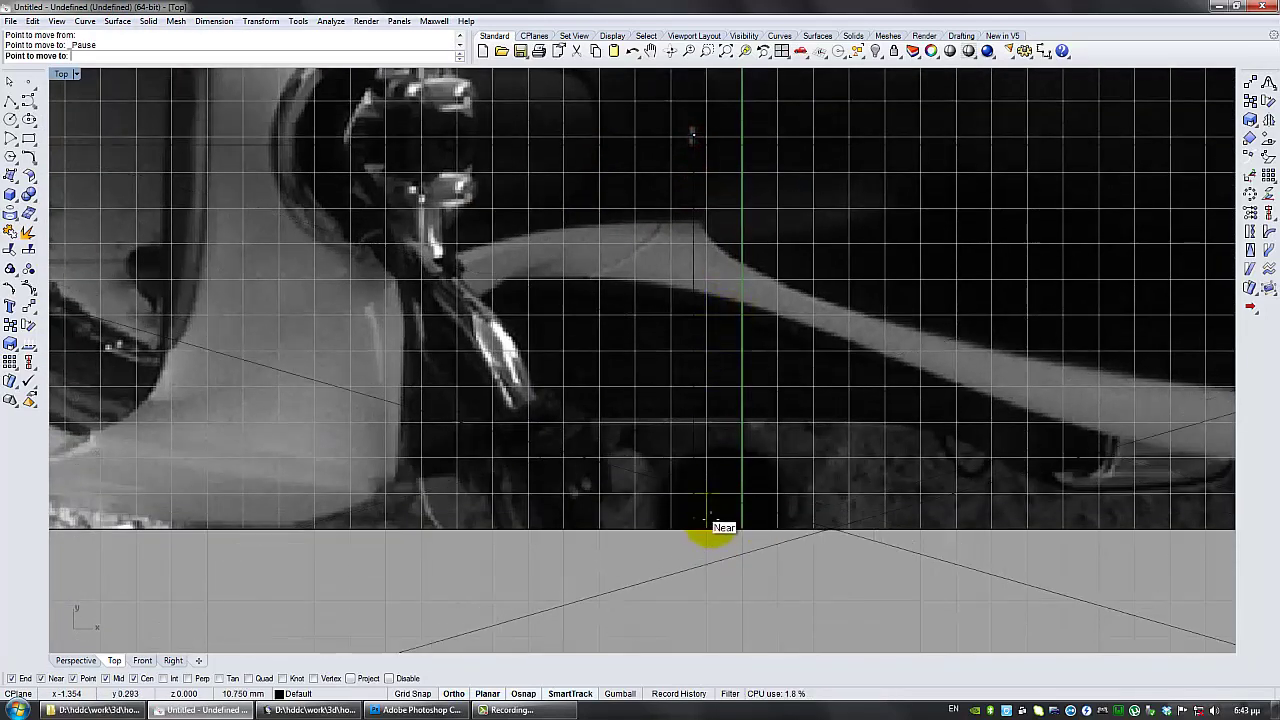
scroll(700, 527, "up", 3)
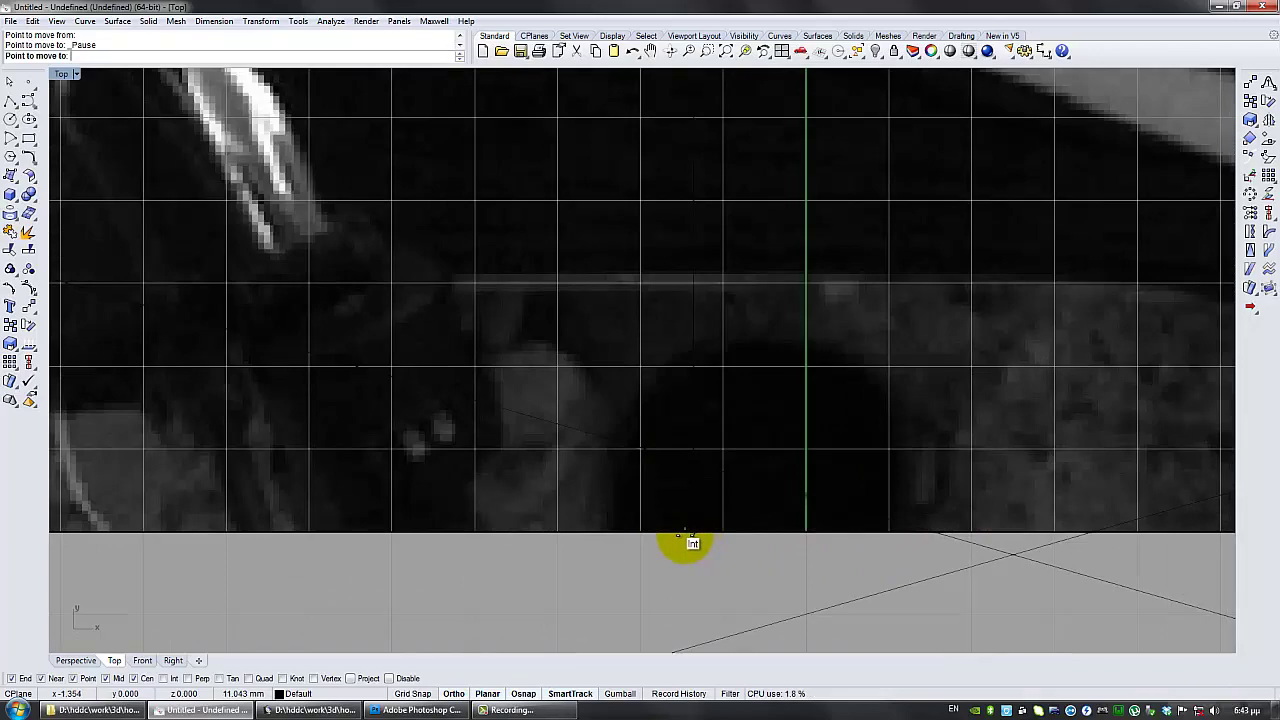
left_click(687, 547)
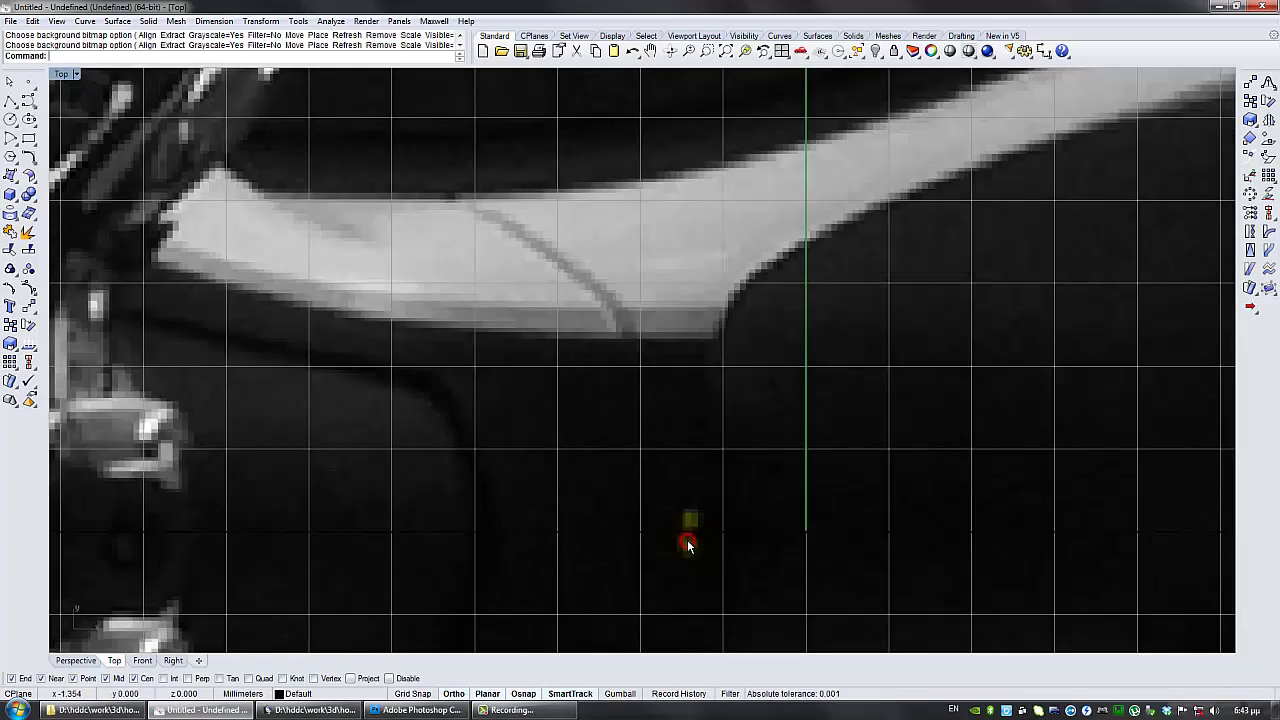
scroll(686, 540, "down", 5)
right_click_drag(686, 540, 660, 488)
scroll(660, 488, "down", 4)
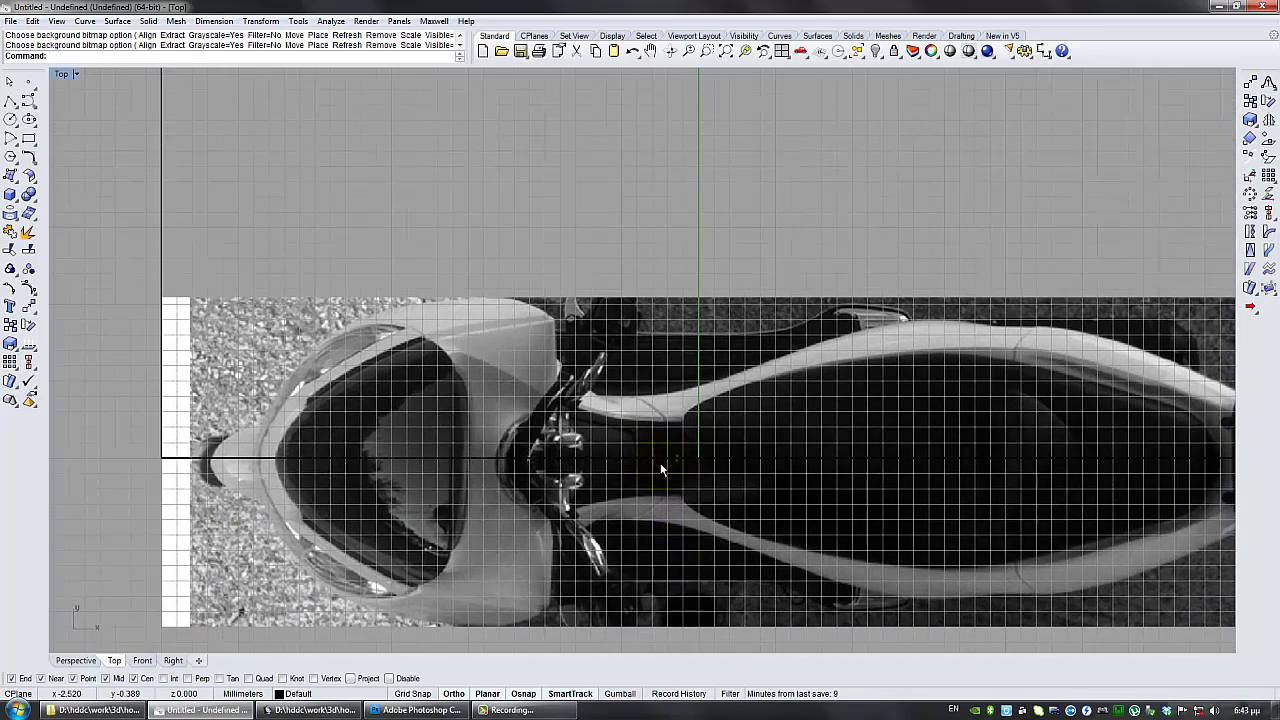
Step: Restore the four-view layout, then maximize and recentre the Right view
double_click(62, 74)
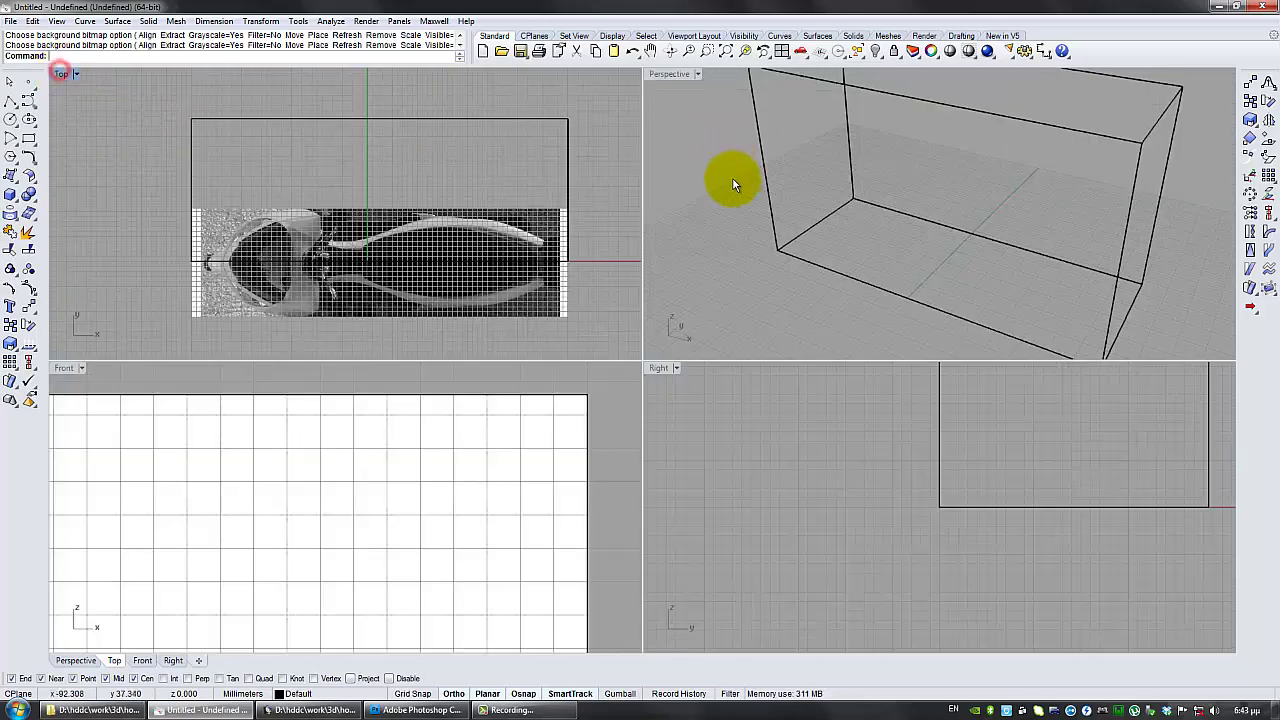
double_click(665, 370)
right_click_drag(666, 366, 672, 483)
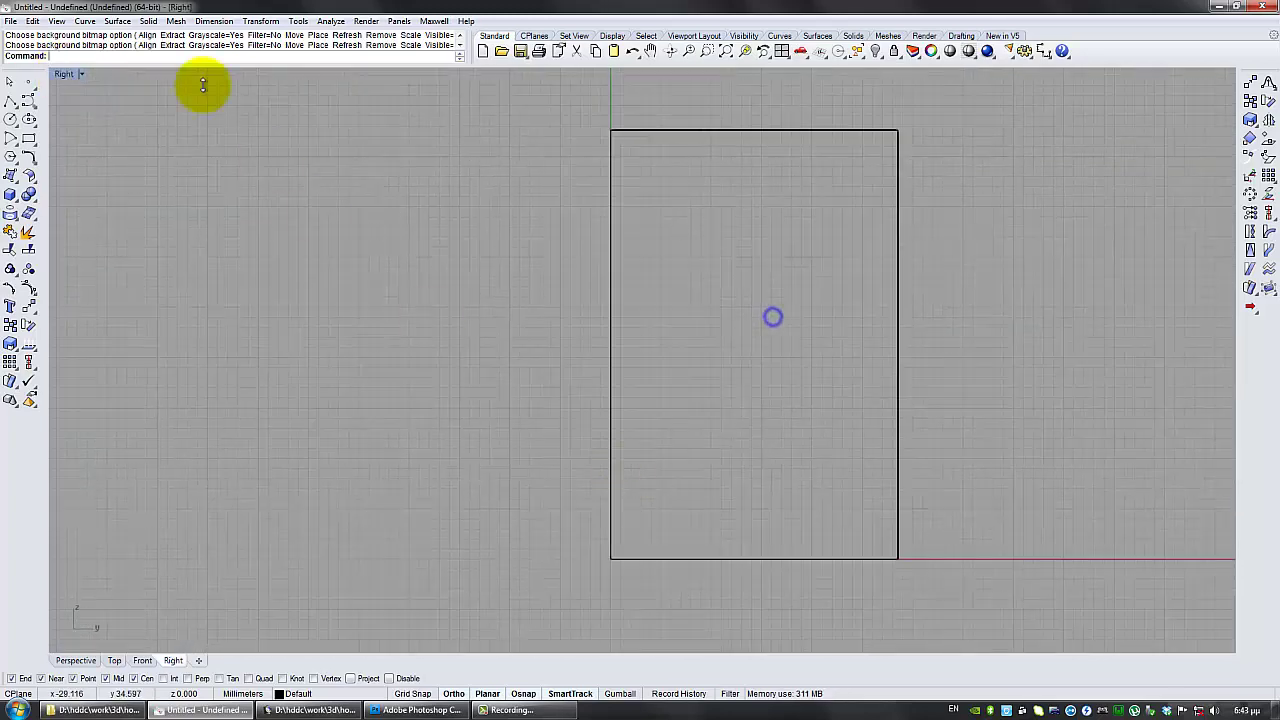
Step: Place frontview.jpg as the Right background, from the frame's bottom-left to its top edge
left_click(64, 21)
mouse_move(122, 222)
left_click(330, 216)
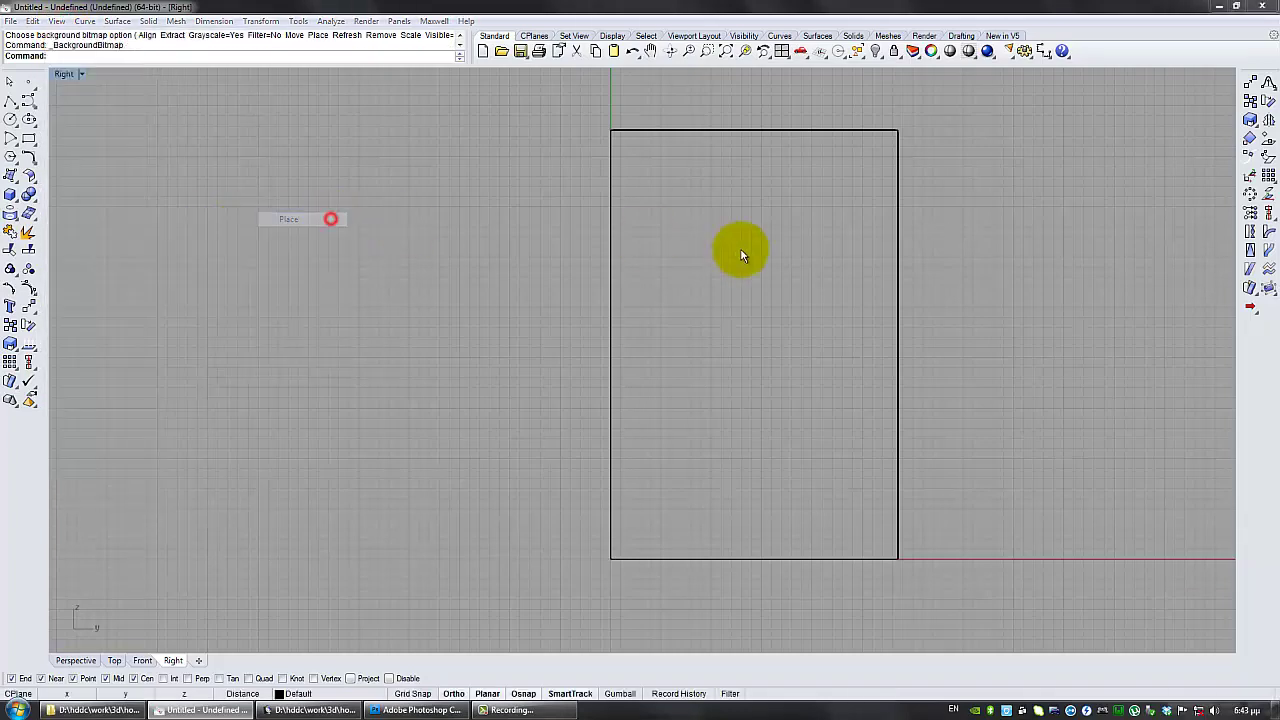
left_click(716, 230)
double_click(716, 230)
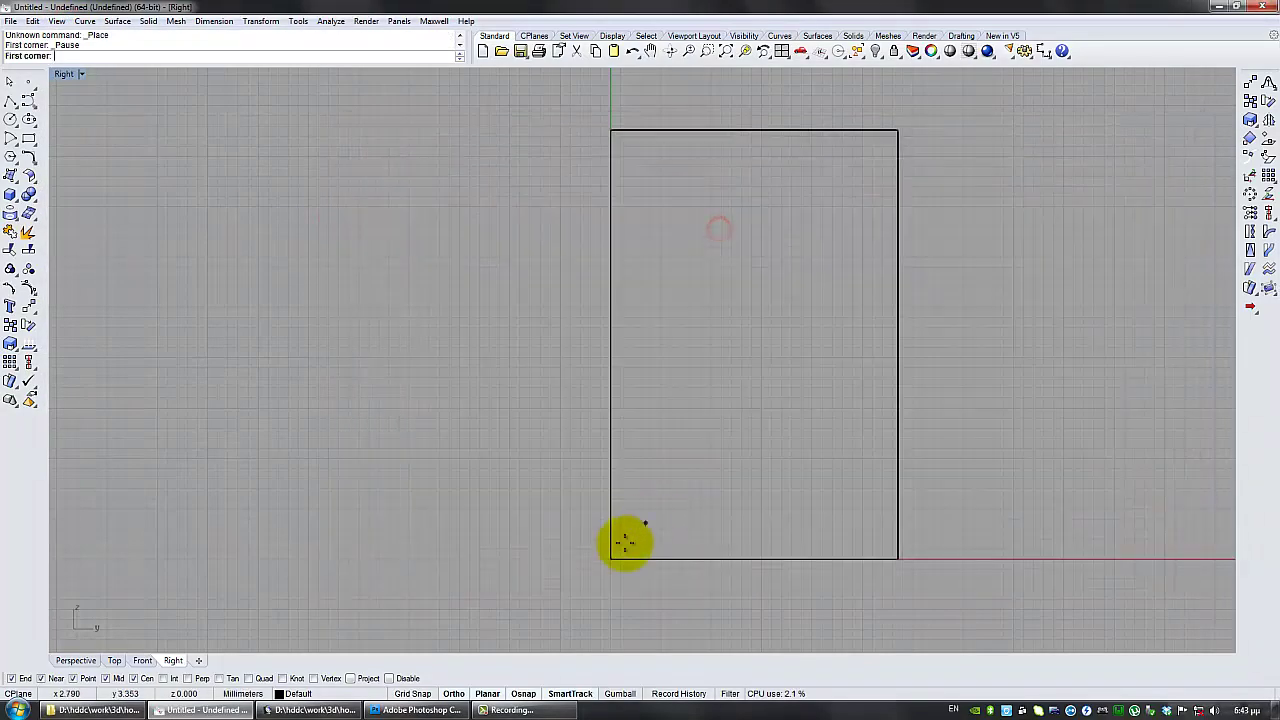
left_click(613, 556)
scroll(726, 300, "up", 5)
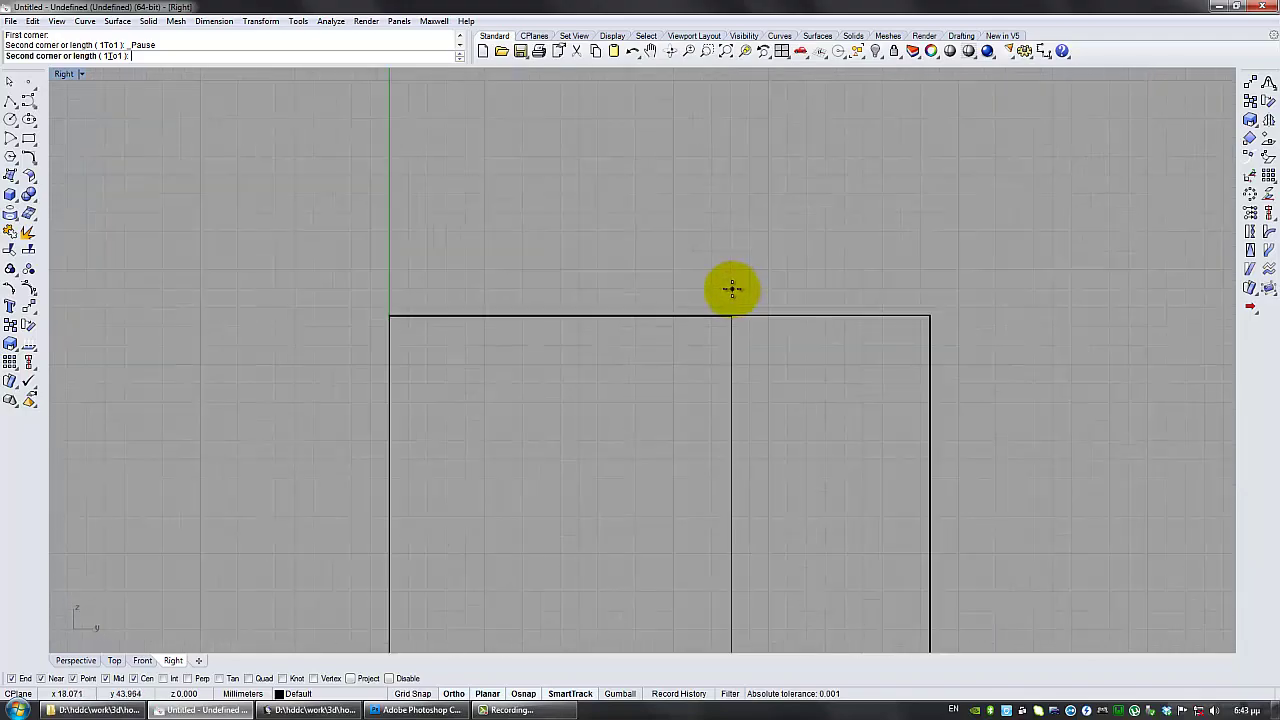
left_click(733, 289)
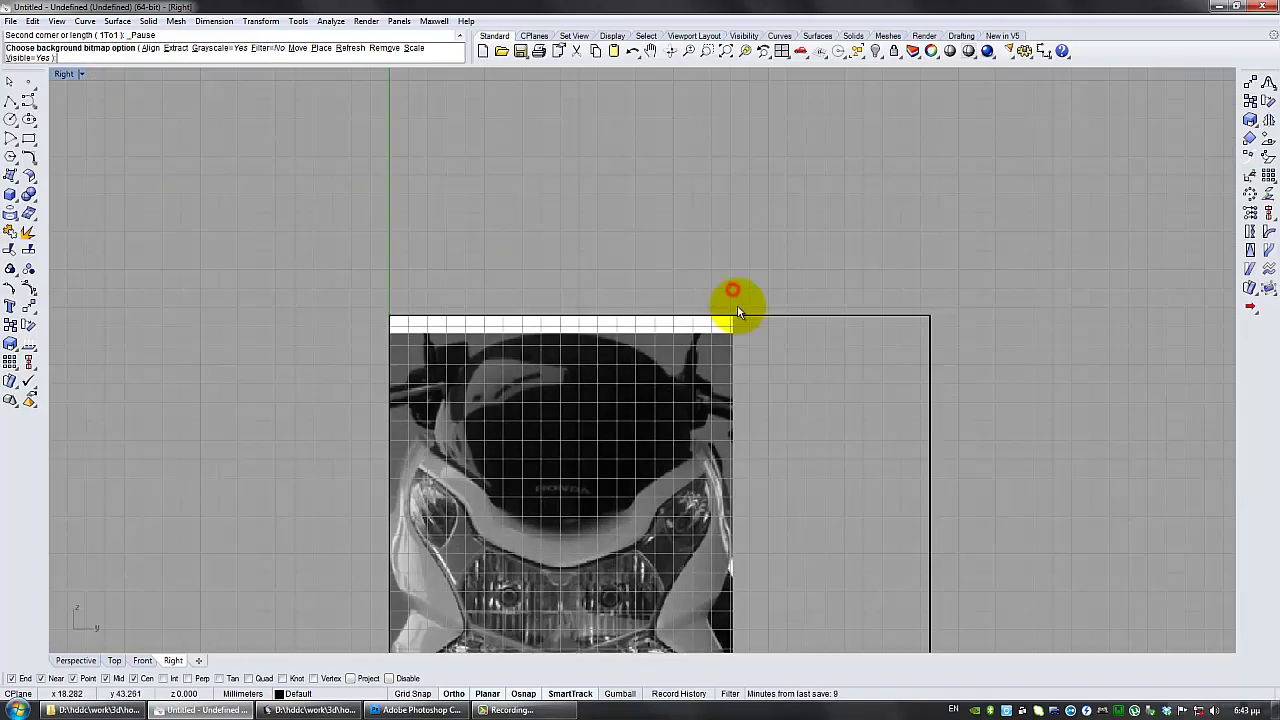
scroll(767, 457, "down", 5)
right_click_drag(767, 457, 622, 292)
Step: Move the front picture from its headlight centre onto the vertical axis, then select the box
left_click(57, 21)
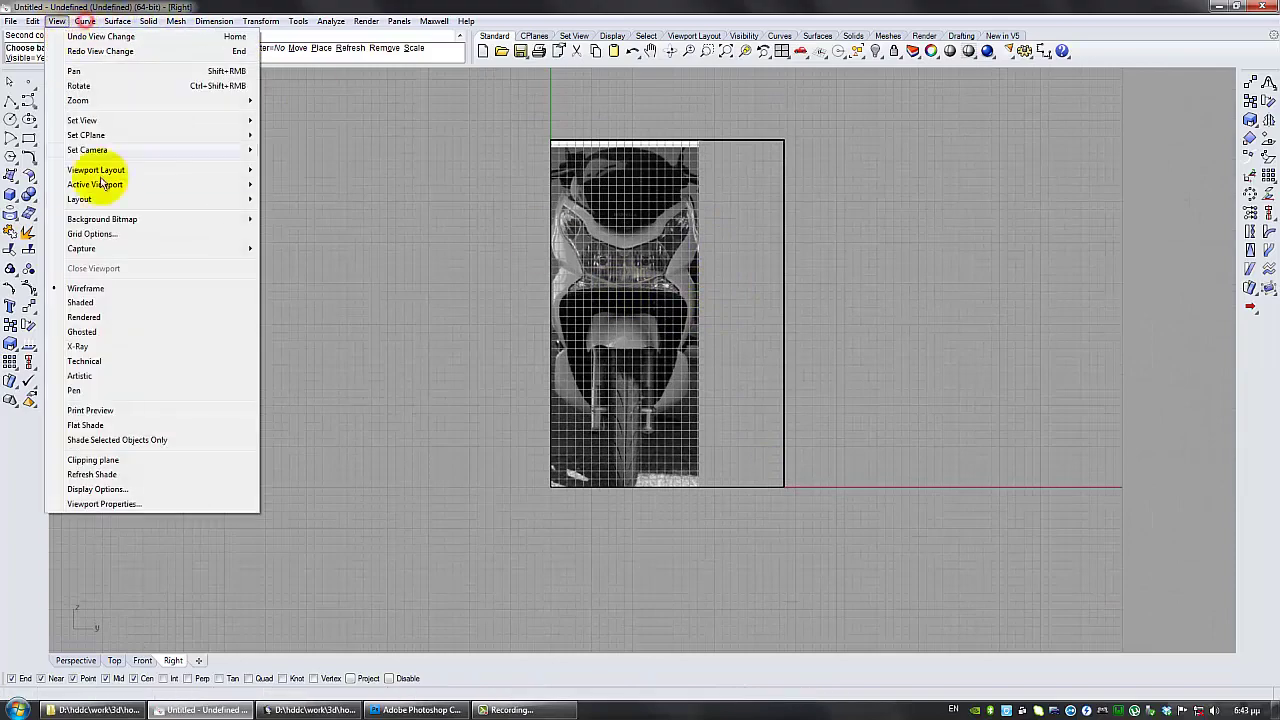
mouse_move(123, 218)
left_click(304, 314)
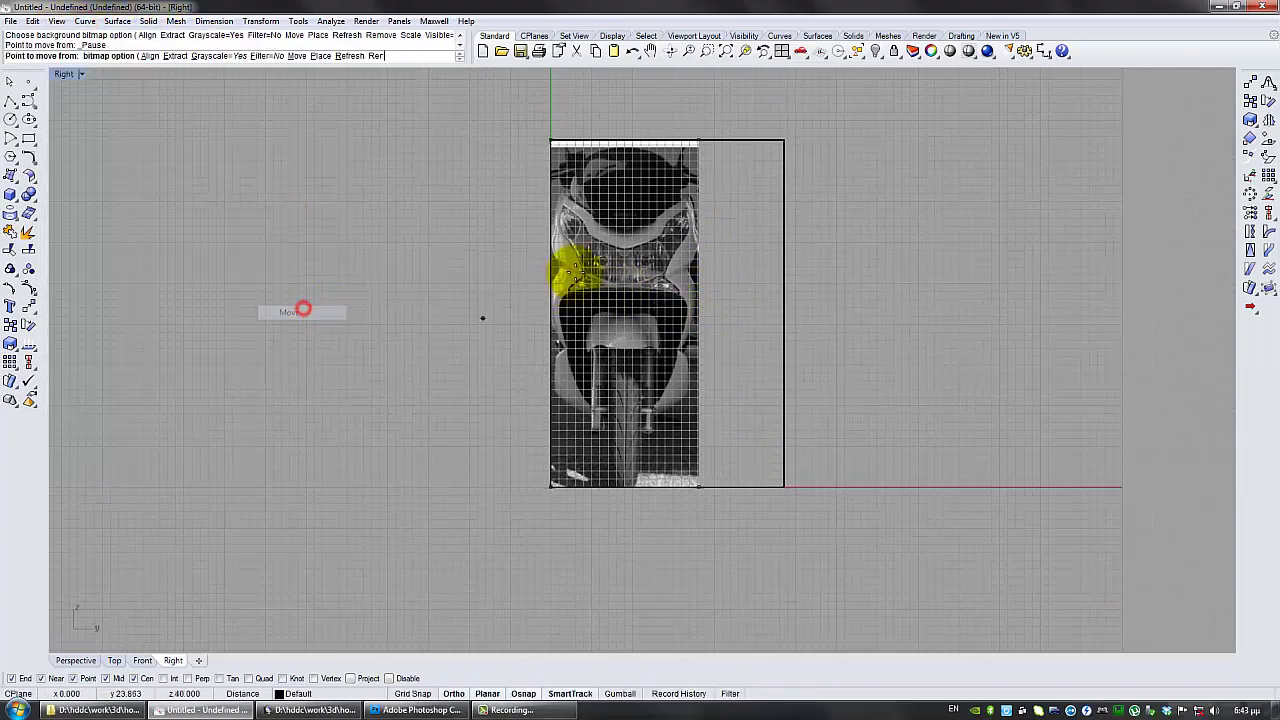
scroll(666, 251, "up", 8)
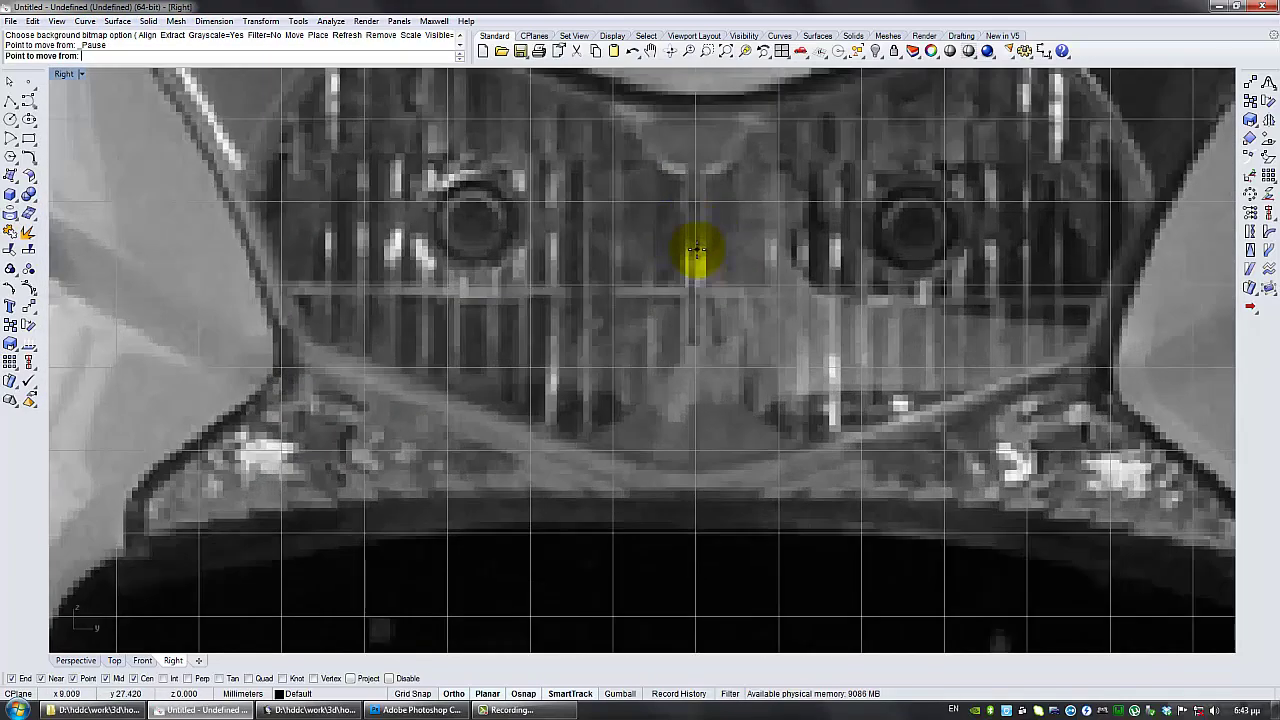
left_click(697, 250)
scroll(690, 248, "down", 5)
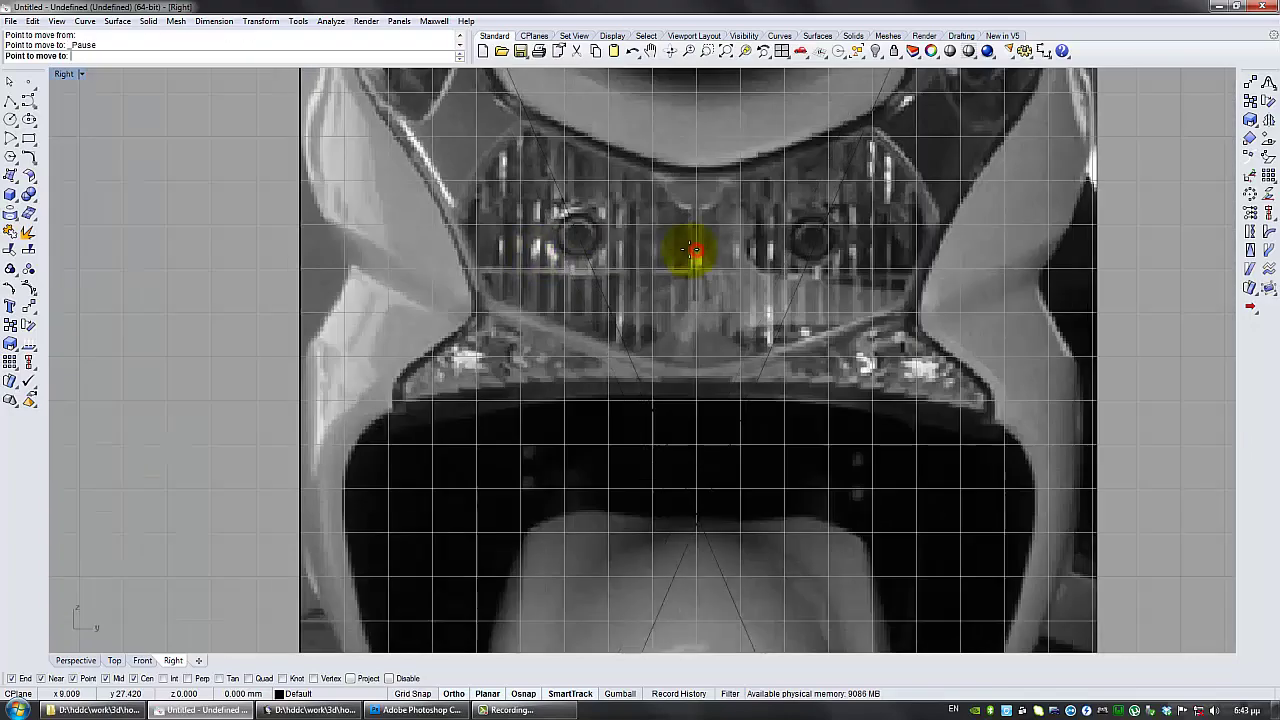
left_click(301, 250)
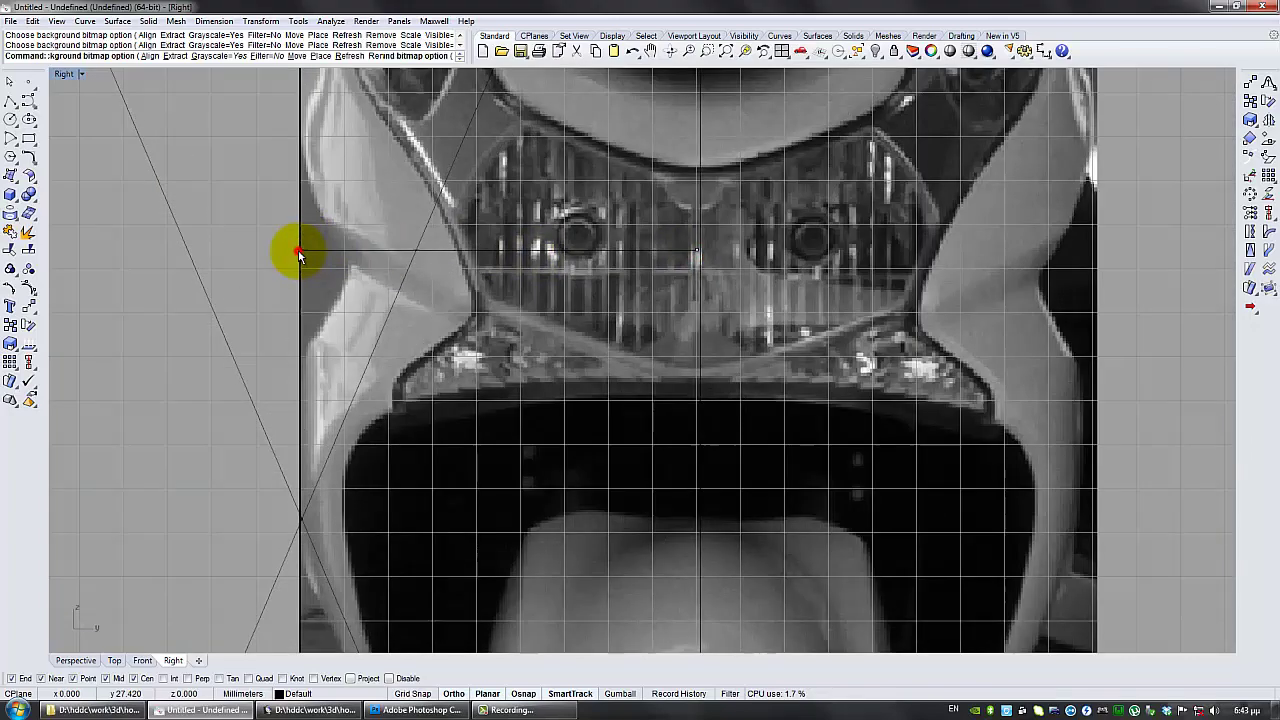
scroll(371, 277, "down", 6)
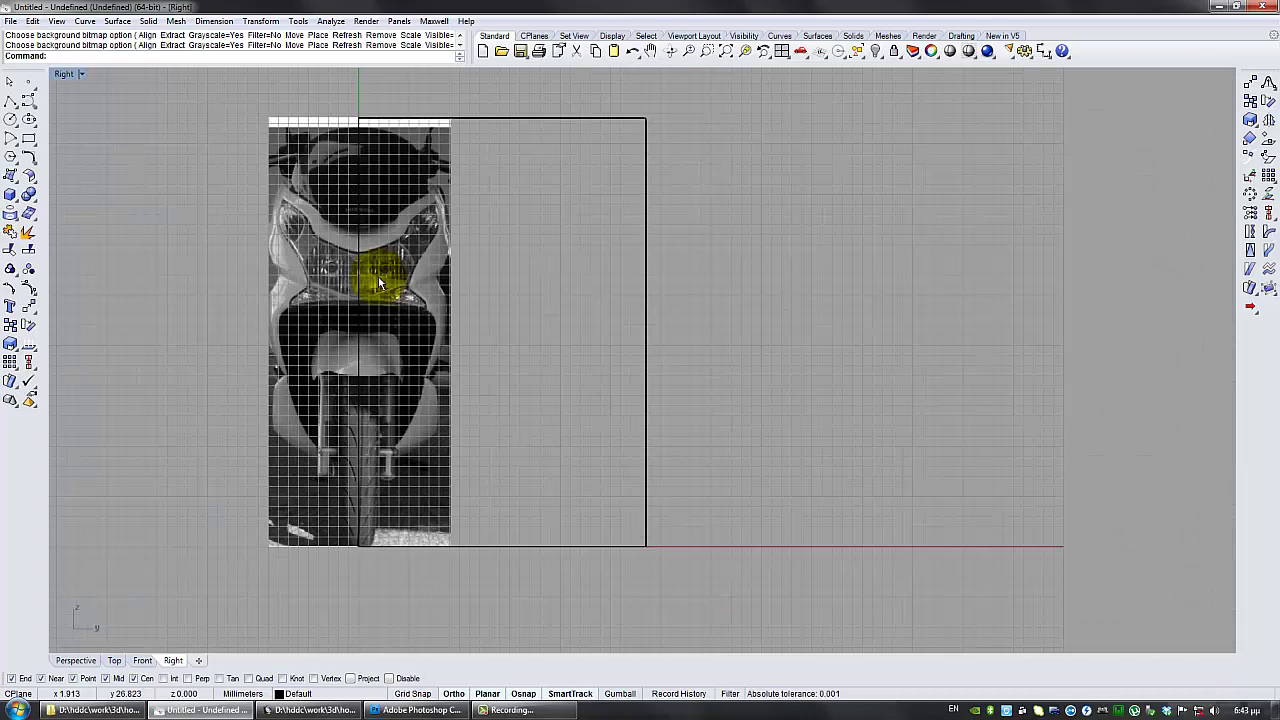
left_click_drag(749, 116, 587, 285)
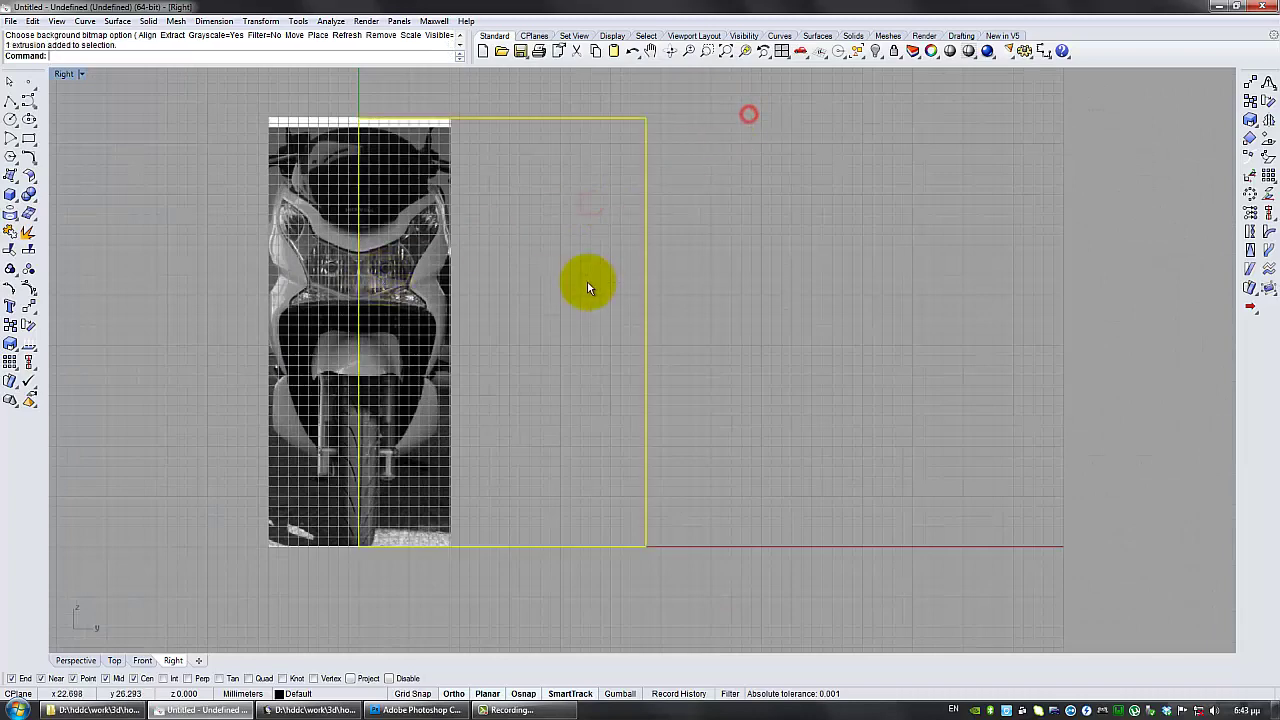
Step: Delete the reference box in four-view layout and pan Front, Top and Right to frame the blueprints
double_click(62, 74)
key("Delete")
right_click_drag(457, 423, 456, 428)
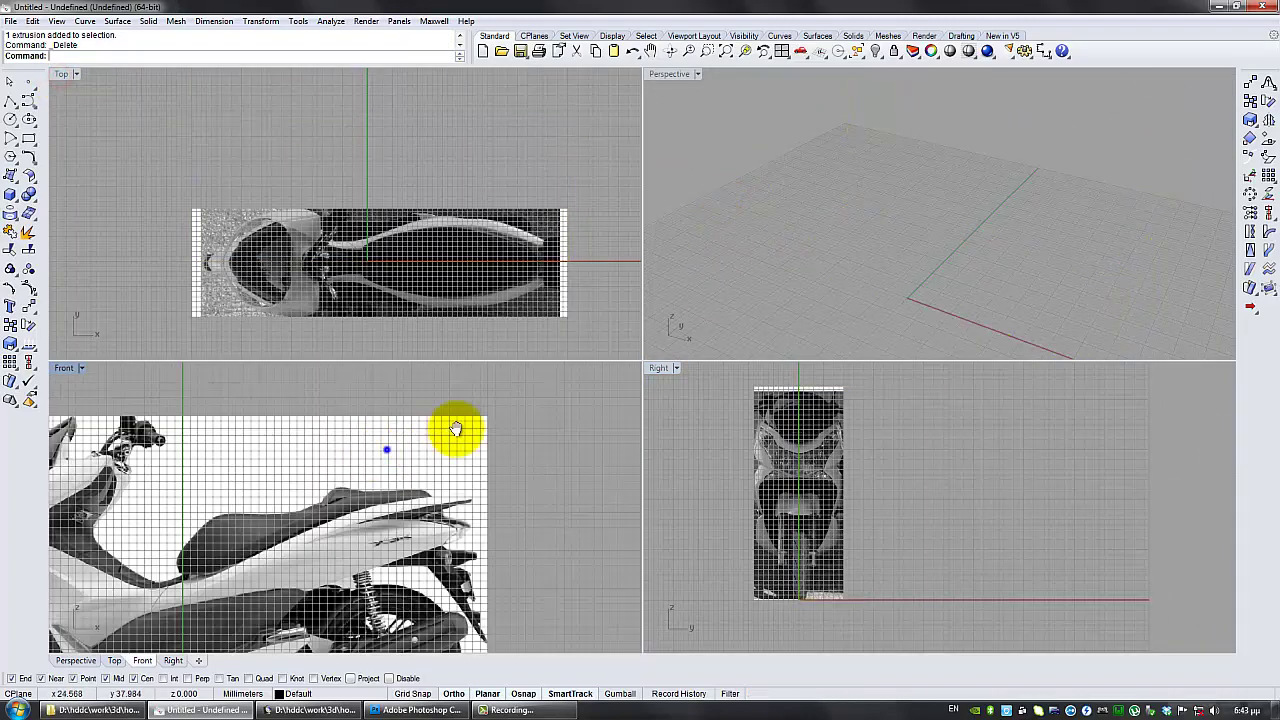
scroll(457, 429, "down", 3)
right_click_drag(432, 233, 429, 178)
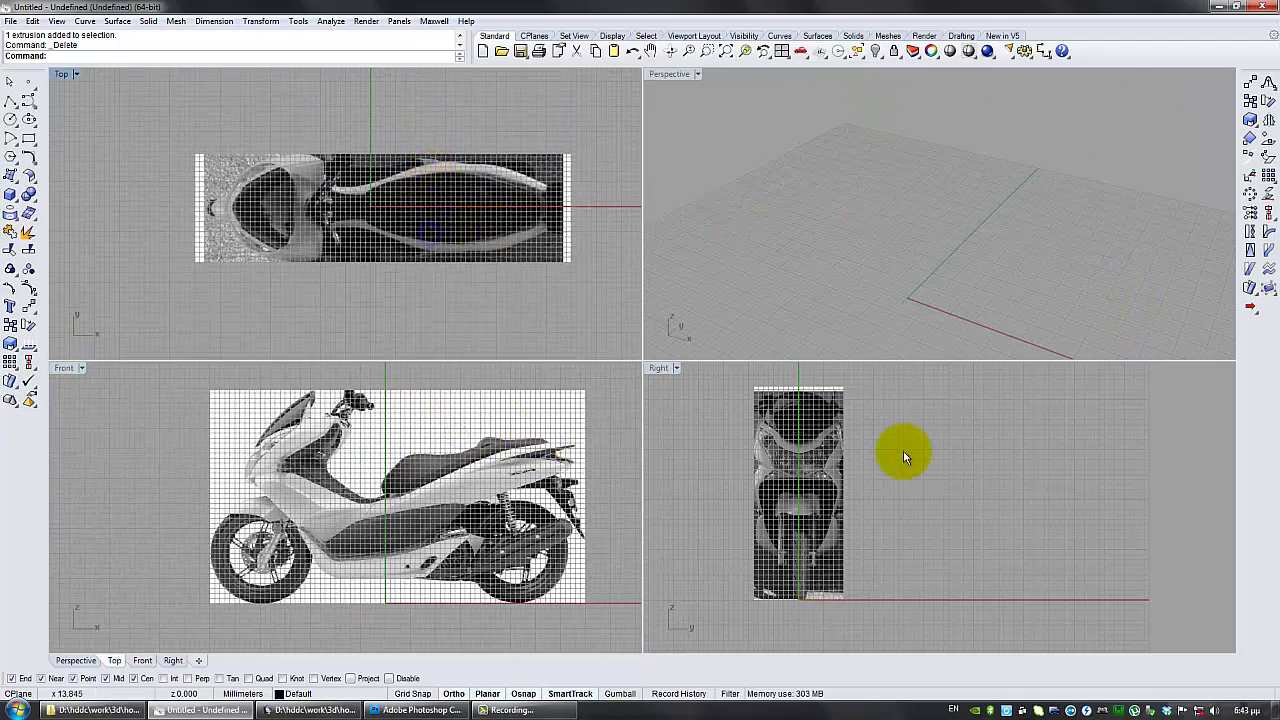
right_click_drag(903, 457, 900, 488)
scroll(895, 487, "up", 1)
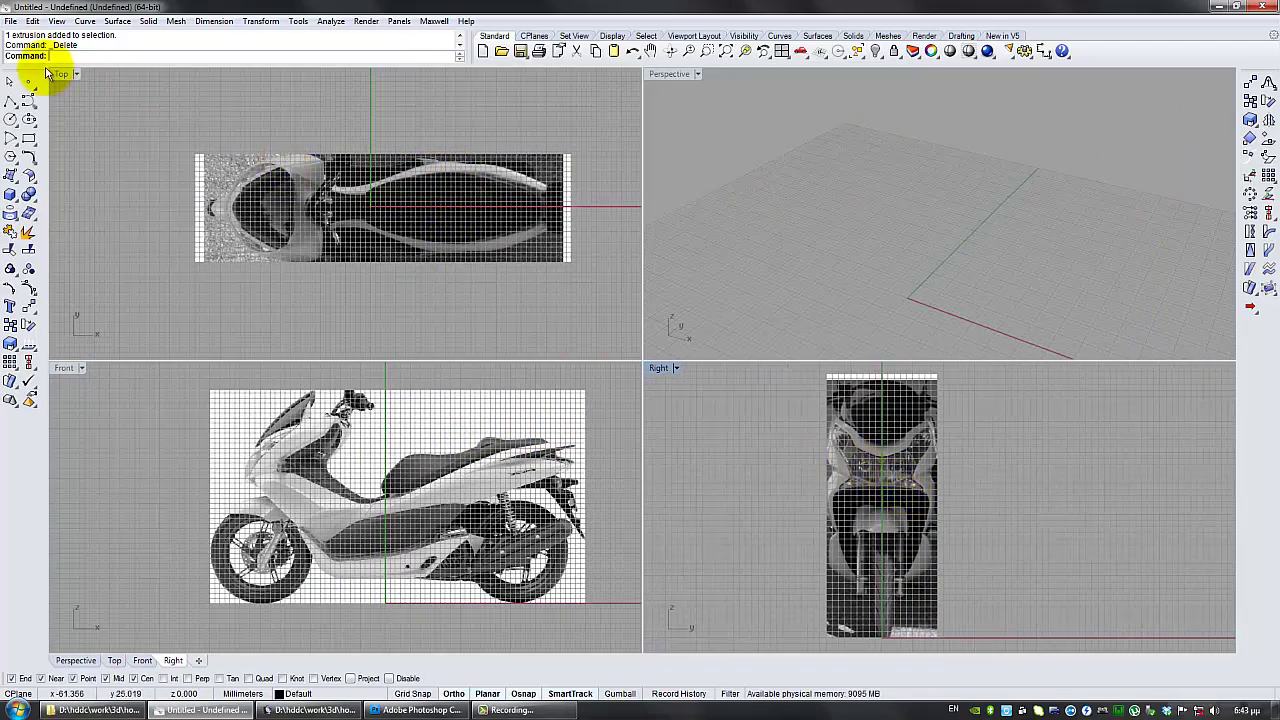
left_click(11, 21)
Step: Save the model as honda-pcx-1.3dm
left_click(55, 129)
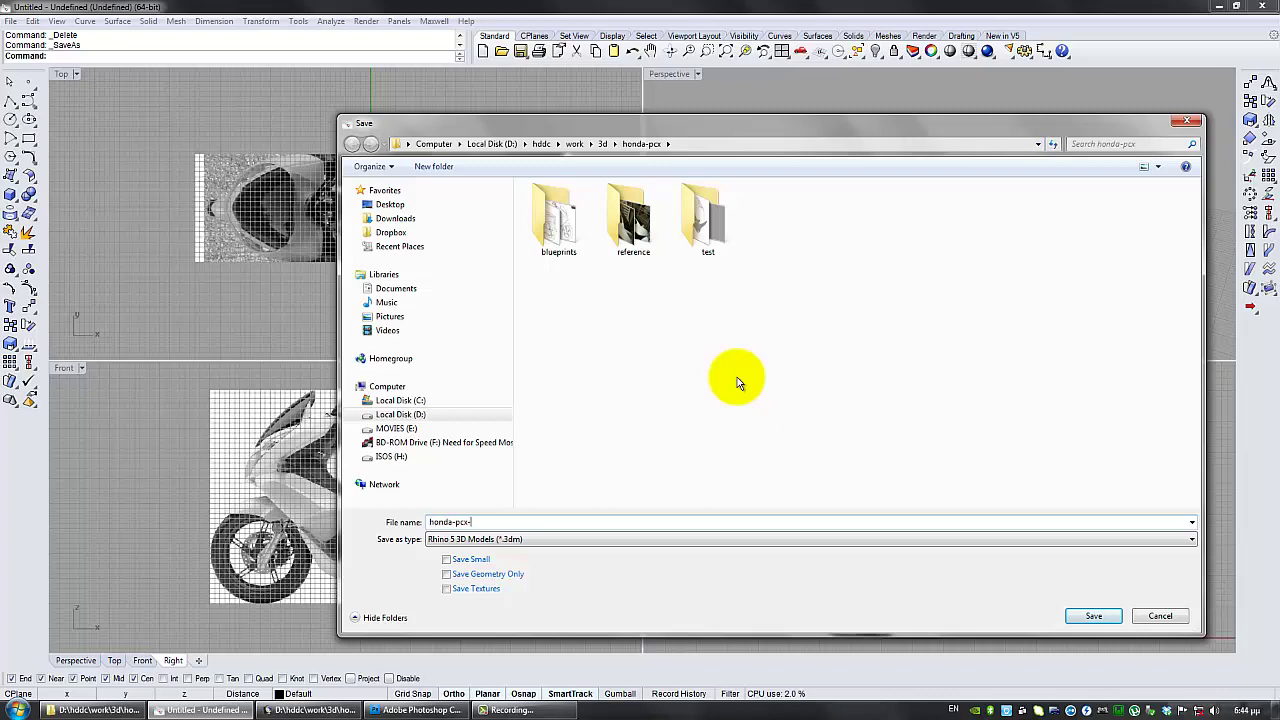
type("honda-pcx-1")
key("Return")
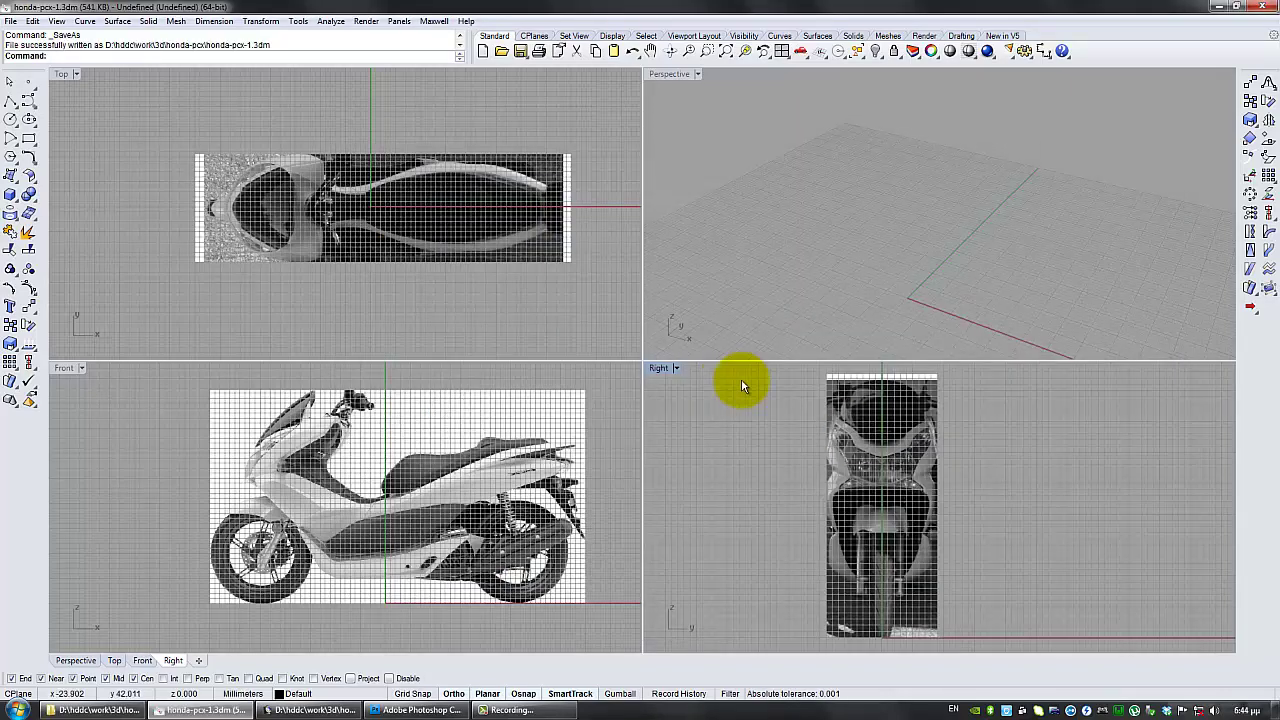
Step: Recentre the side, top and front blueprints in the Front, Top and Right views
left_click_drag(866, 487, 860, 478)
left_click(730, 481)
left_click_drag(542, 481, 533, 481)
right_click_drag(533, 481, 519, 491)
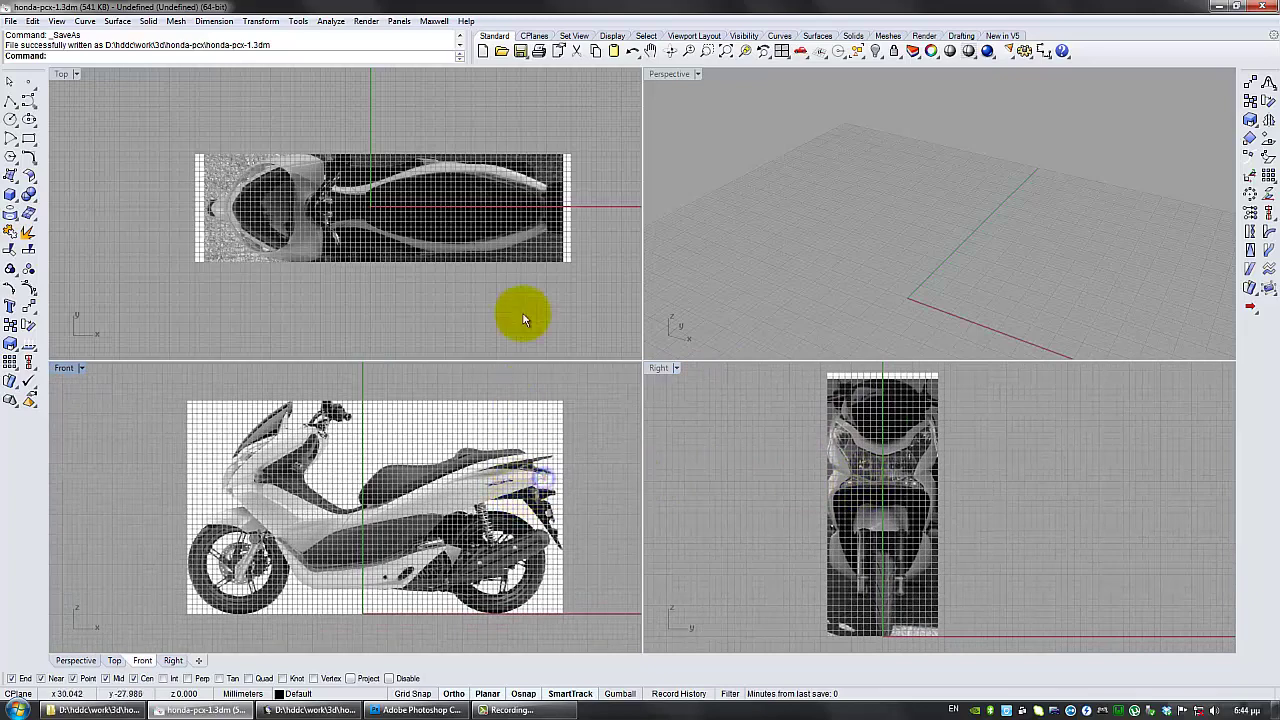
mouse_move(515, 290)
right_mouse_down()
mouse_move(491, 286)
mouse_move(502, 297)
right_mouse_up()
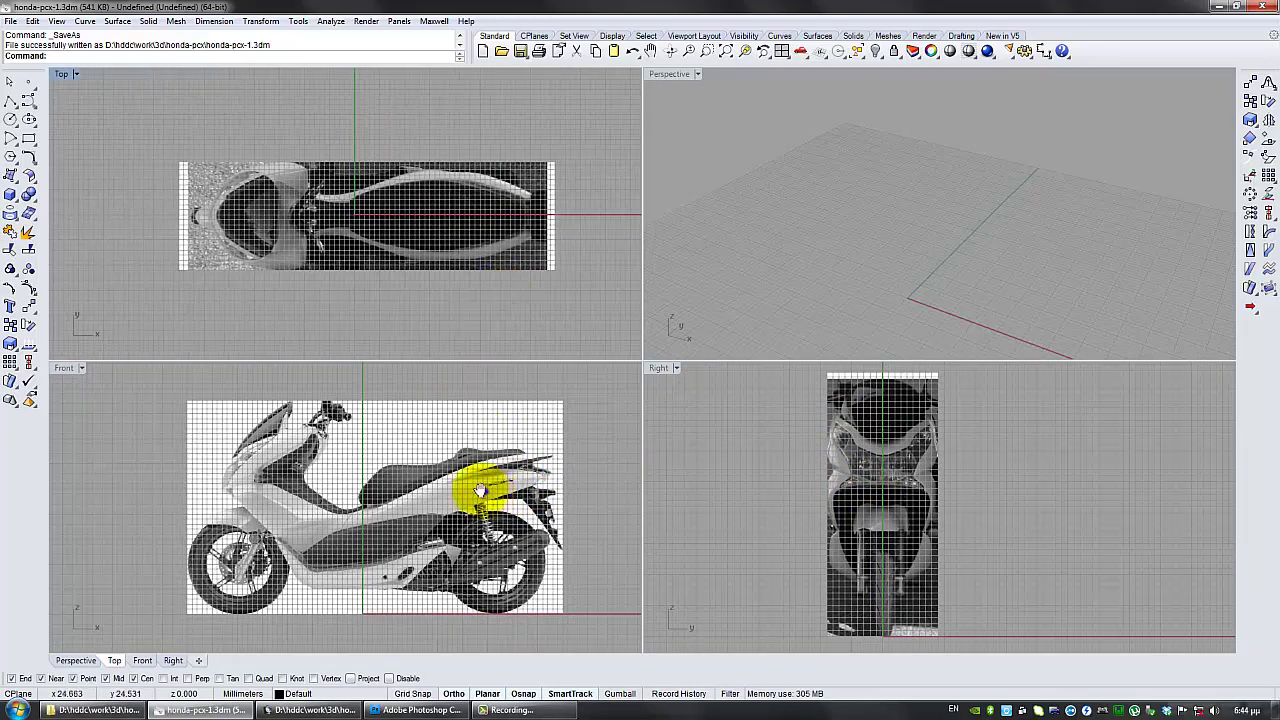
scroll(477, 486, "up", 2)
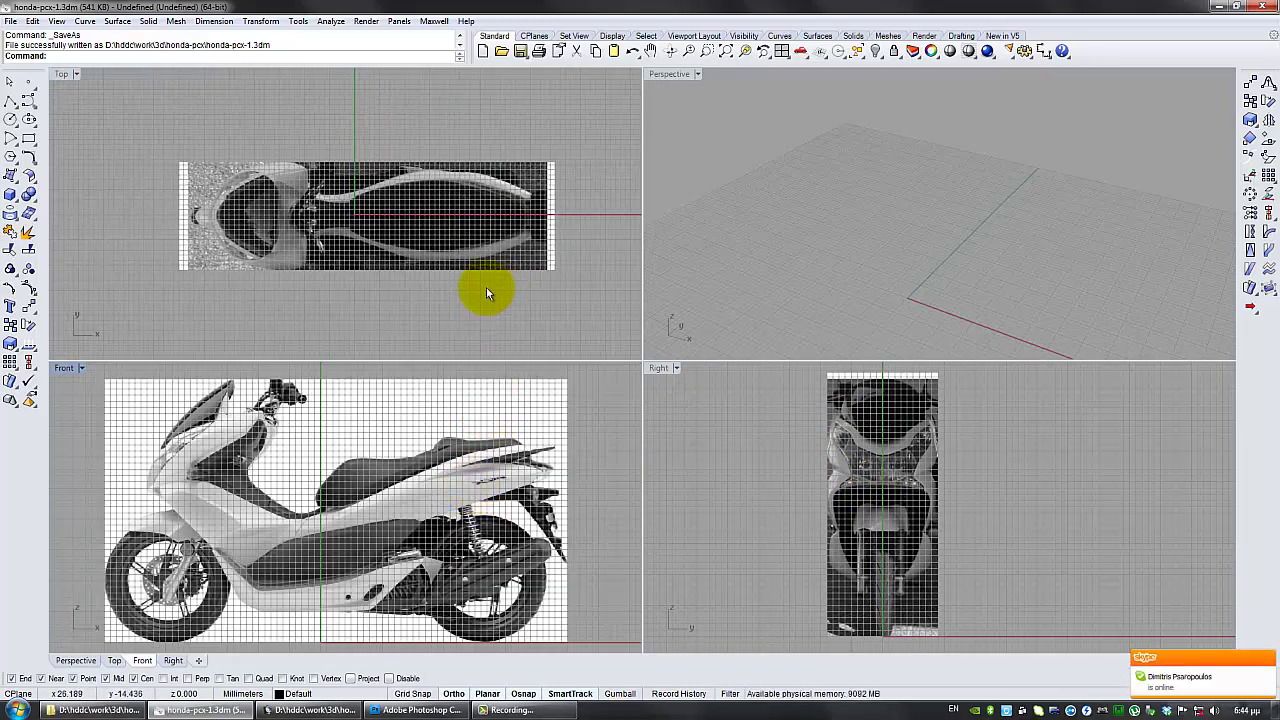
mouse_move(486, 287)
right_mouse_down()
mouse_move(453, 284)
mouse_move(486, 289)
right_mouse_up()
scroll(453, 284, "up", 2)
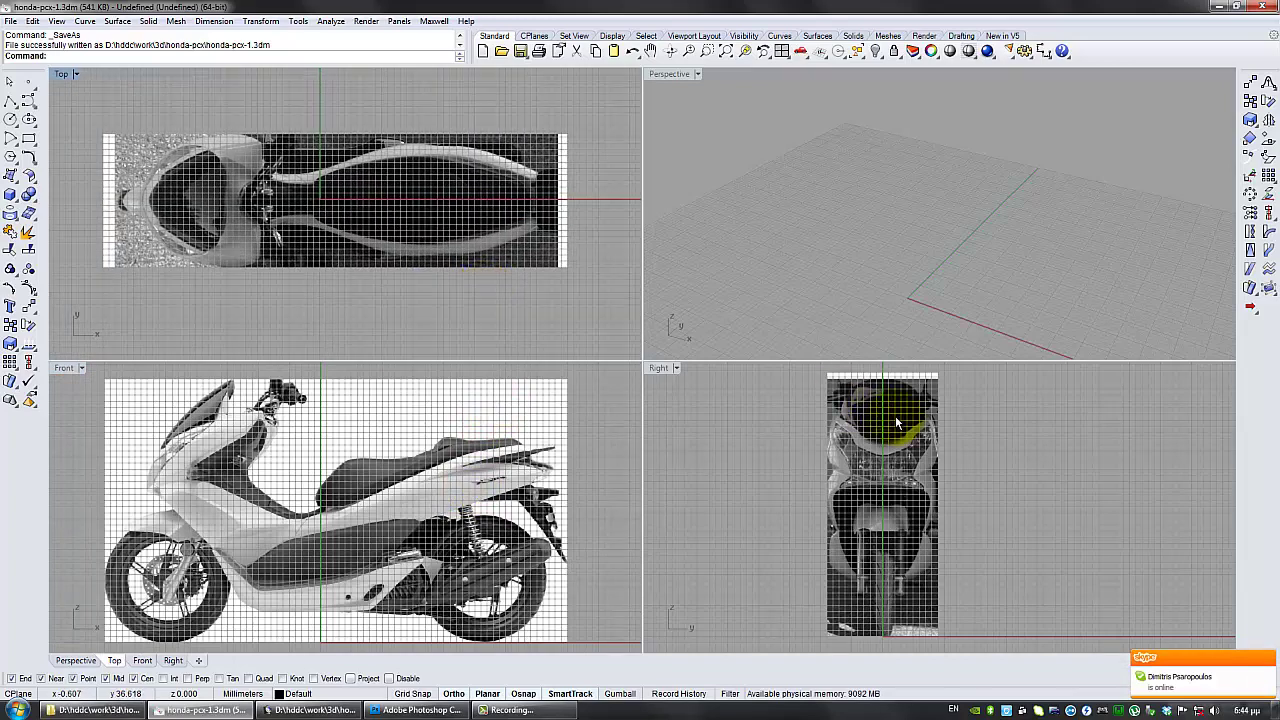
right_click_drag(896, 438, 918, 440)
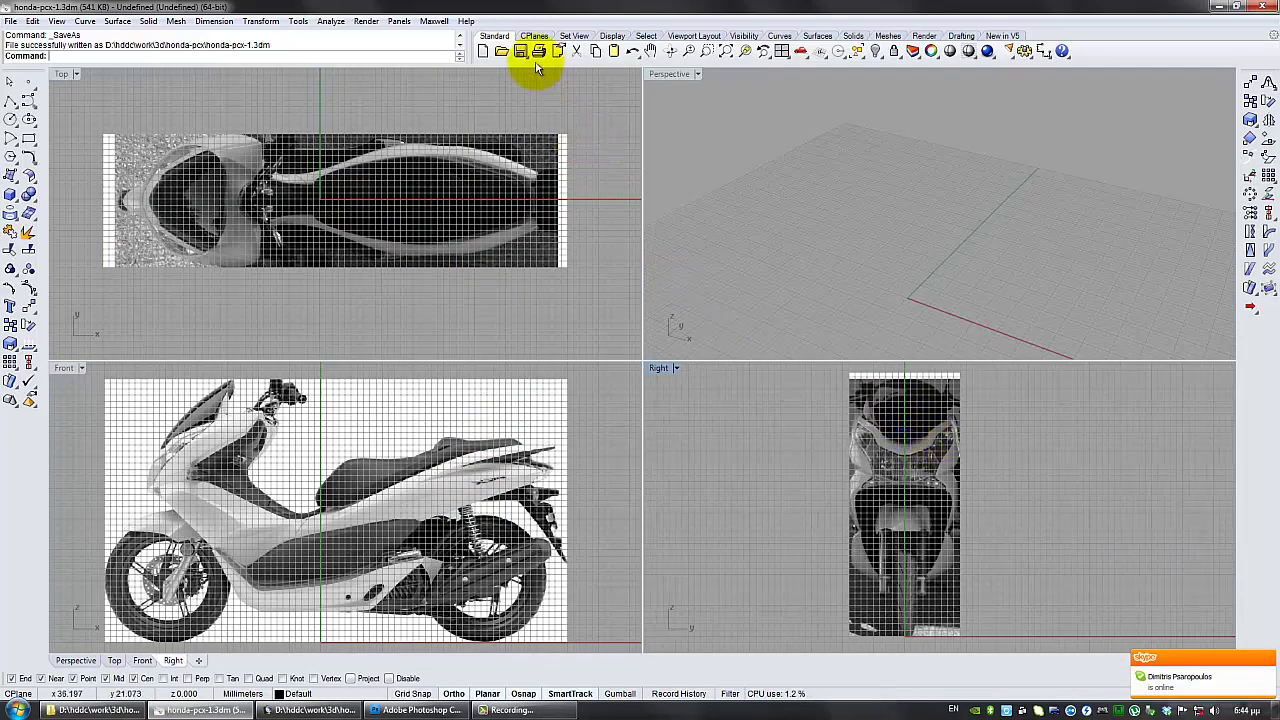